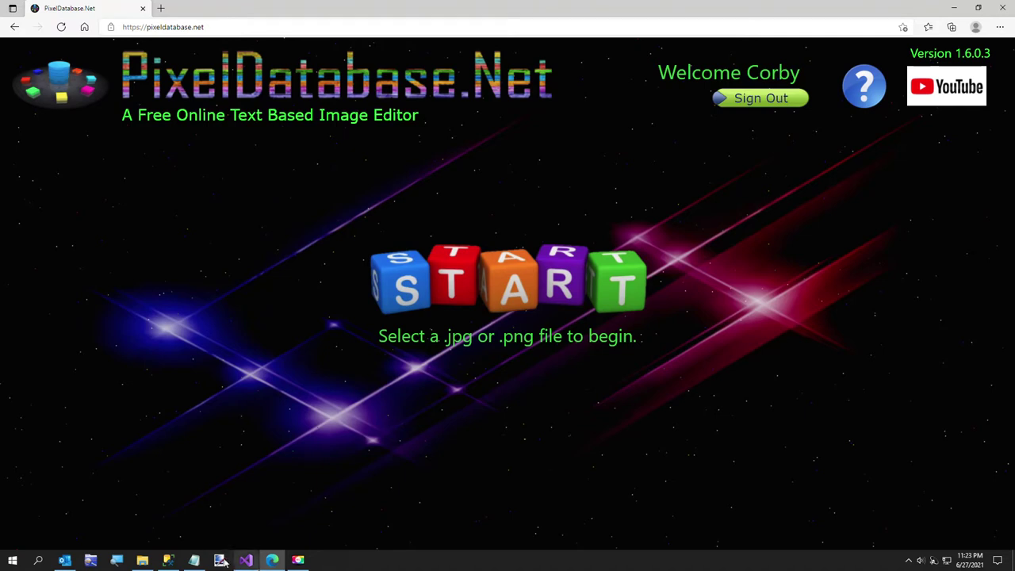
Step: Open the C:\Temp folder holding Margaret.png and Super Model 2.jpg in File Explorer
left_click(143, 561)
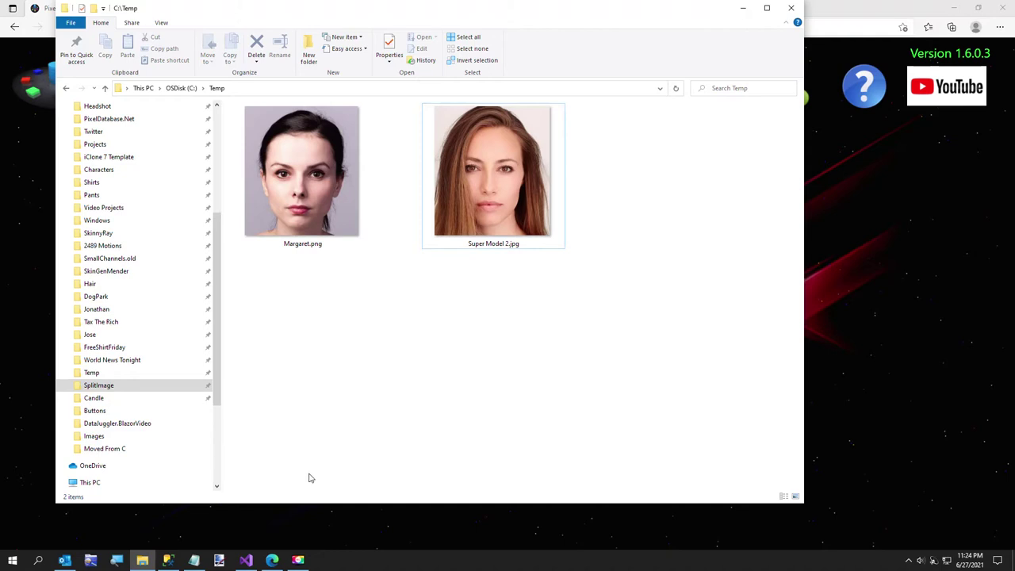
Step: Minimize the File Explorer window to get back to PixelDatabase.Net
left_click(745, 10)
Step: Load Margaret.png, enter Update in the command box and enable the color picker
left_click(466, 279)
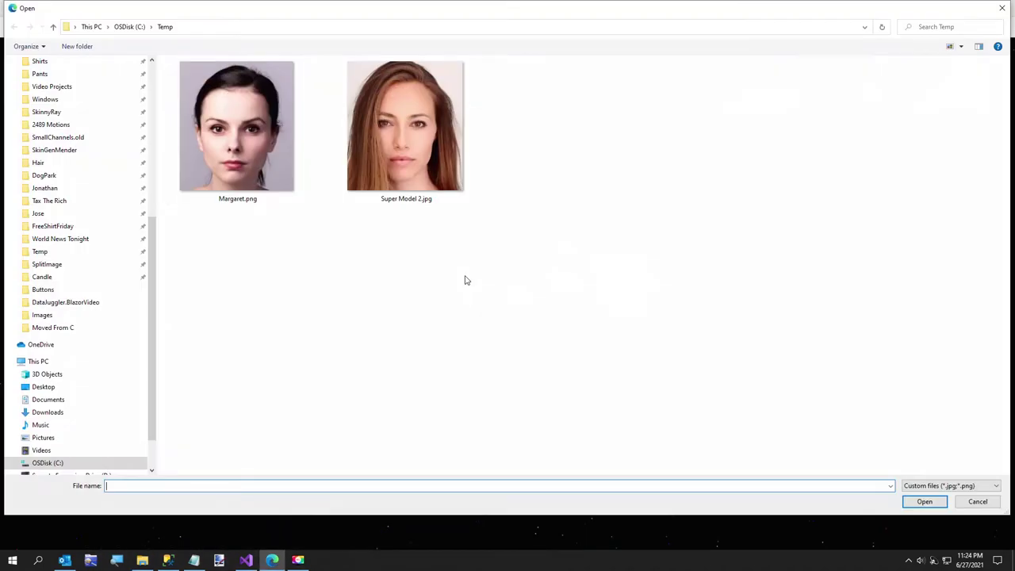
double_click(240, 167)
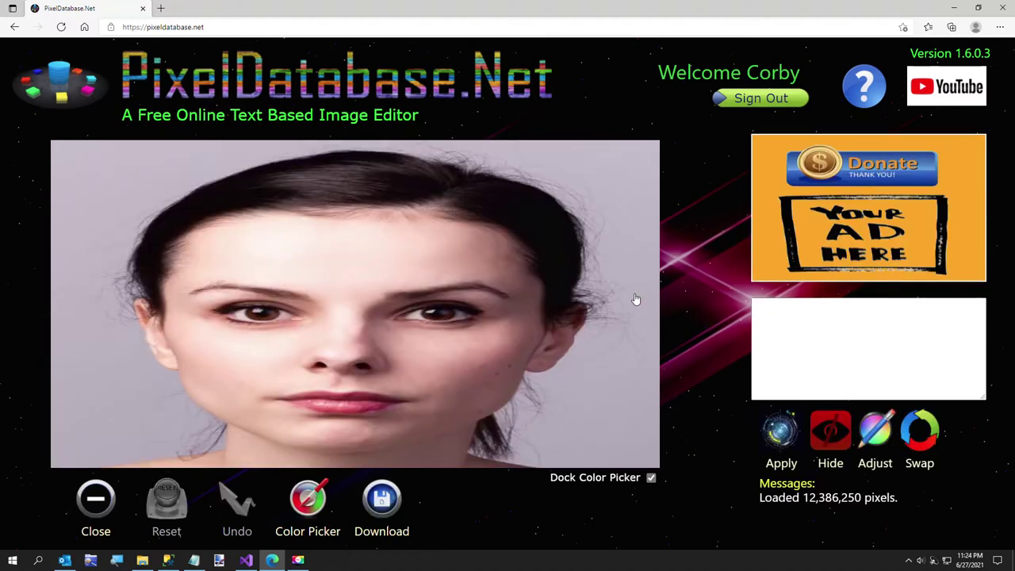
left_click(805, 350)
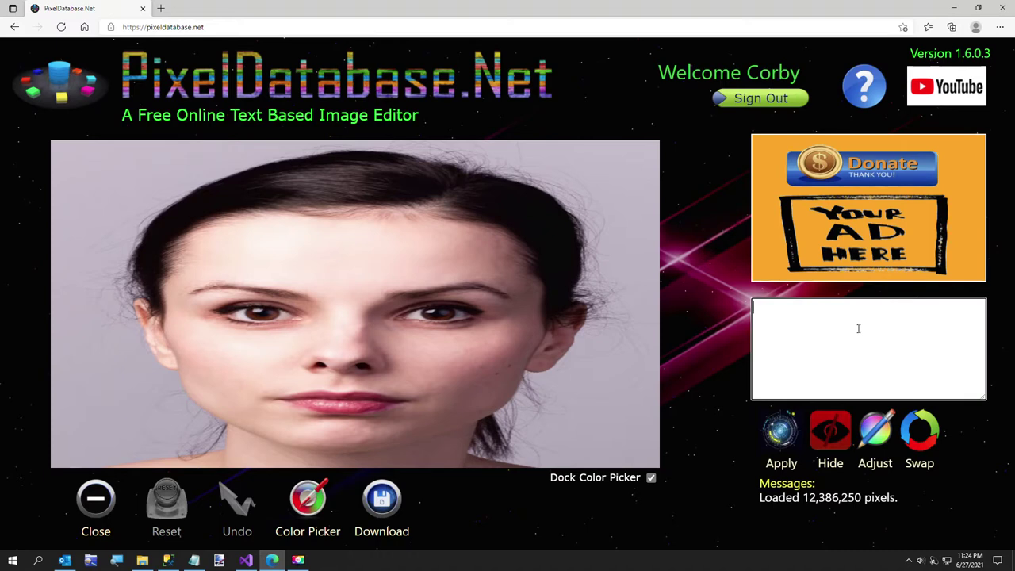
type("Update")
left_click(307, 506)
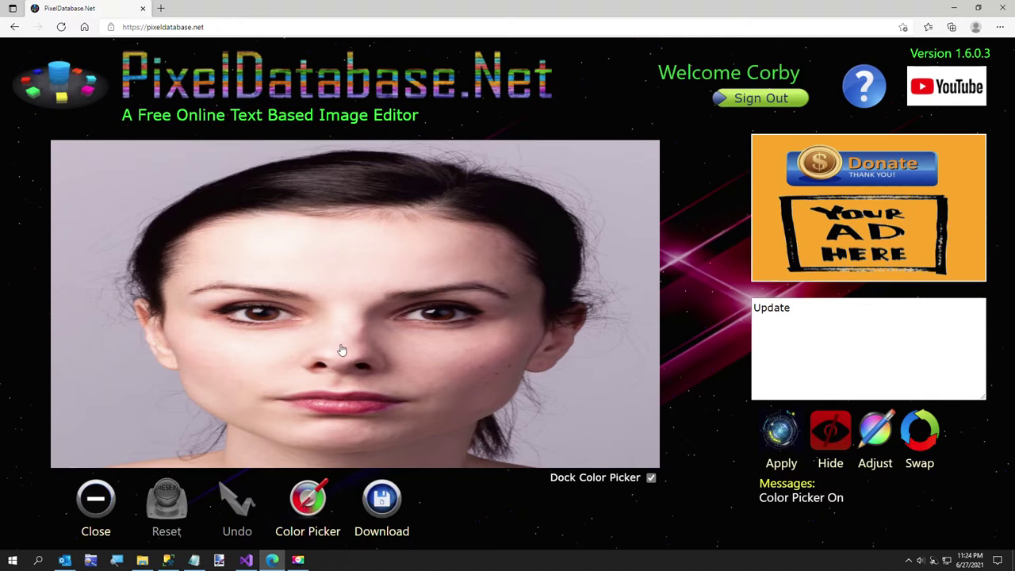
Step: Sample the nose centre to locate the face's midline at X 1569
left_click(342, 350)
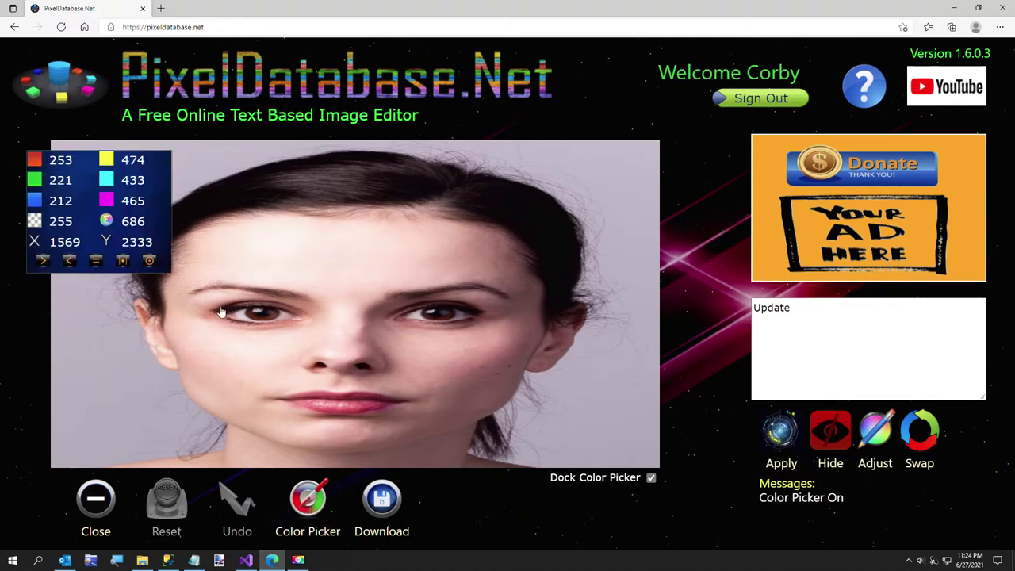
left_click(338, 348)
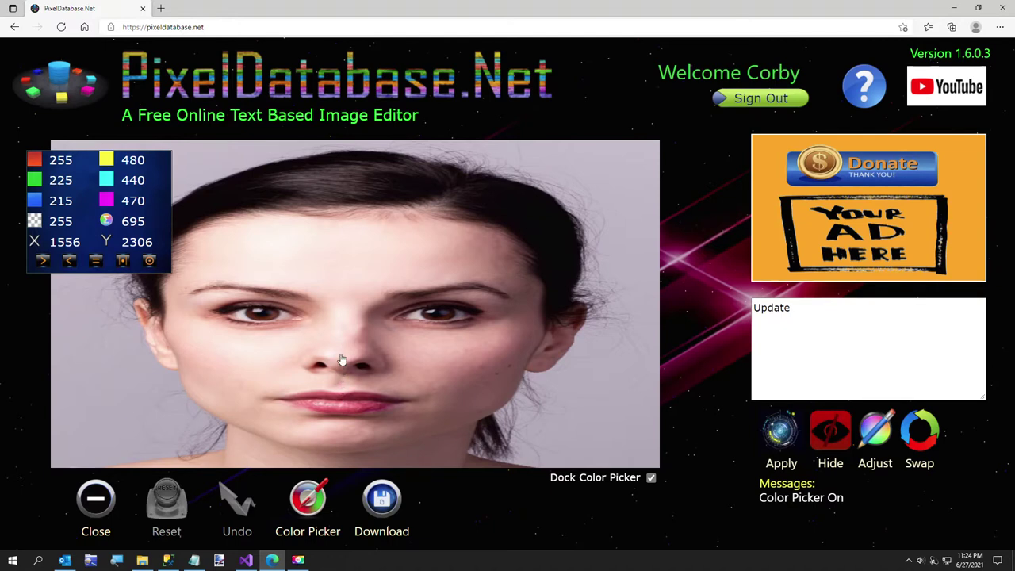
left_click(342, 357)
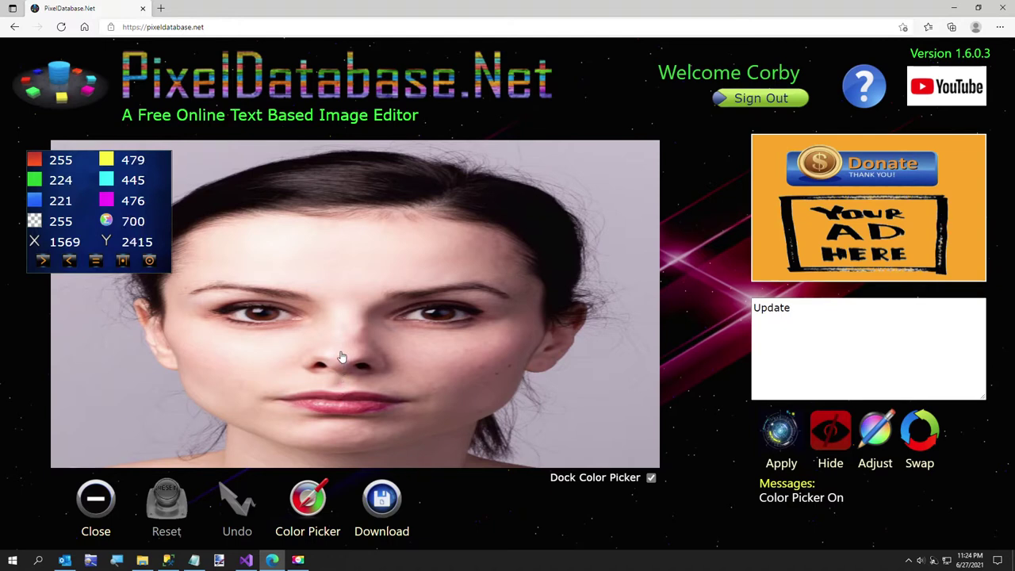
Step: Add a new command line reading SplitImage TakeLeft 1569 below Update
left_click(824, 311)
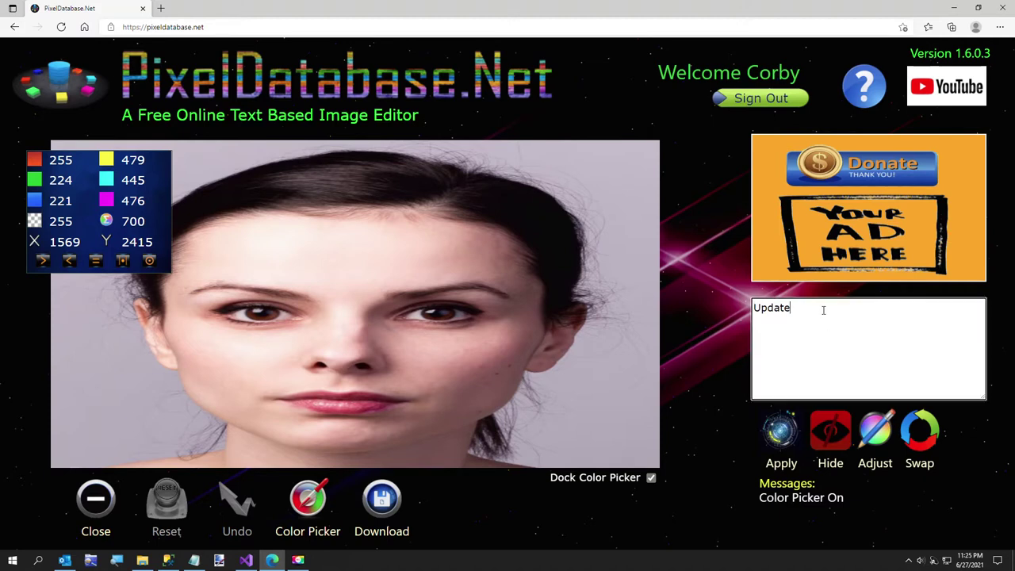
key("Return")
type("SplitImage")
type("TakeLeft")
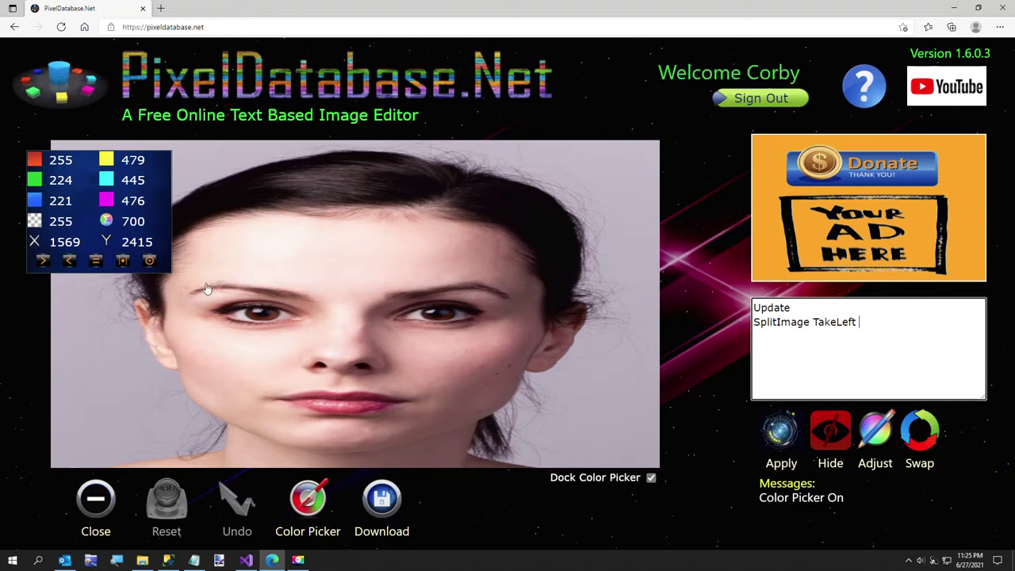
left_click(60, 245)
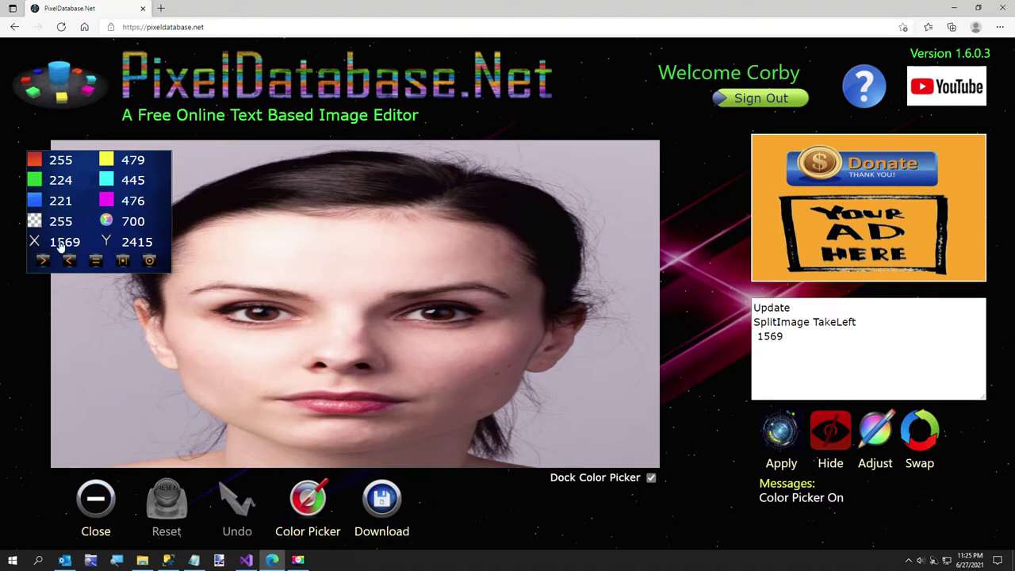
left_click(889, 319)
key("Delete")
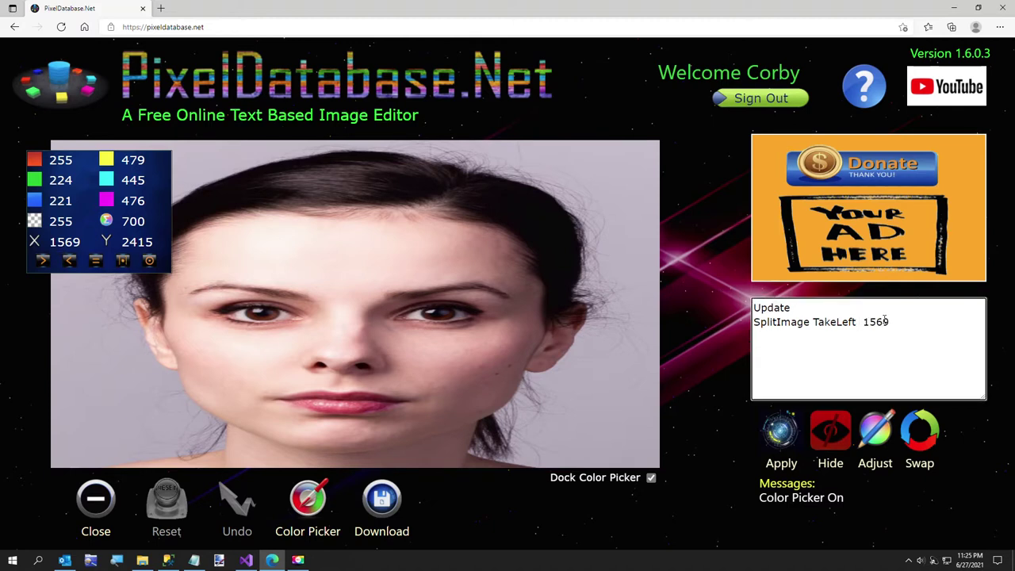
key("Delete")
left_click(911, 320)
Step: Apply SplitImage TakeLeft 1569 to mirror Margaret's face, then close the image
left_click(781, 431)
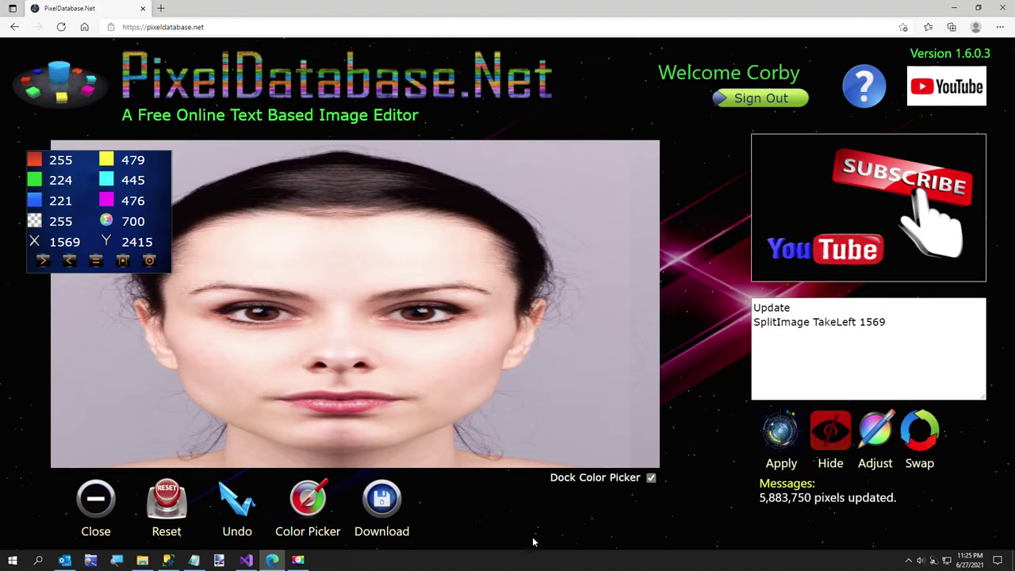
left_click(100, 503)
Step: Load Super Model 2.jpg and change the command to SplitImage TakeRight, removing 1569
left_click(480, 296)
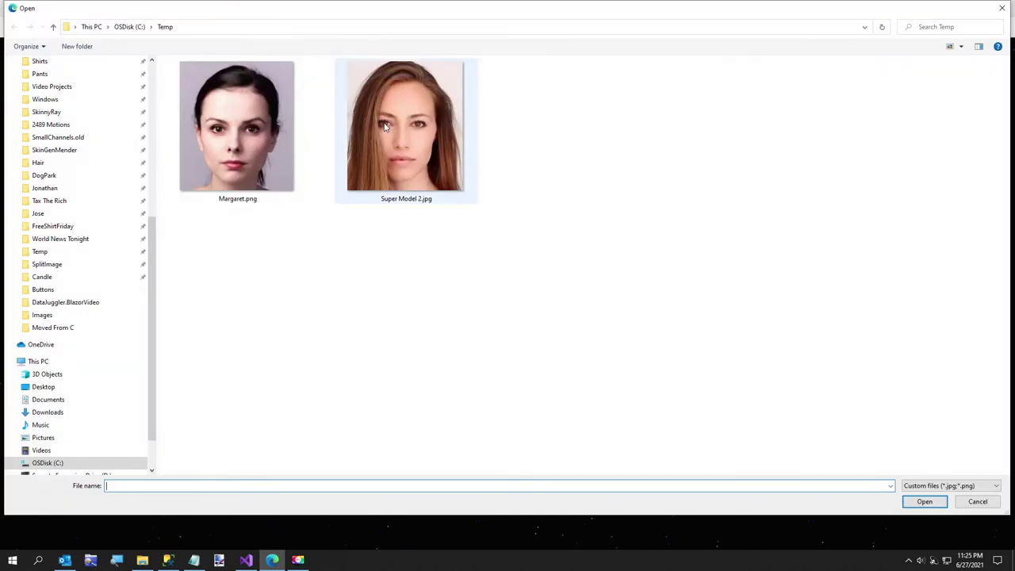
double_click(425, 157)
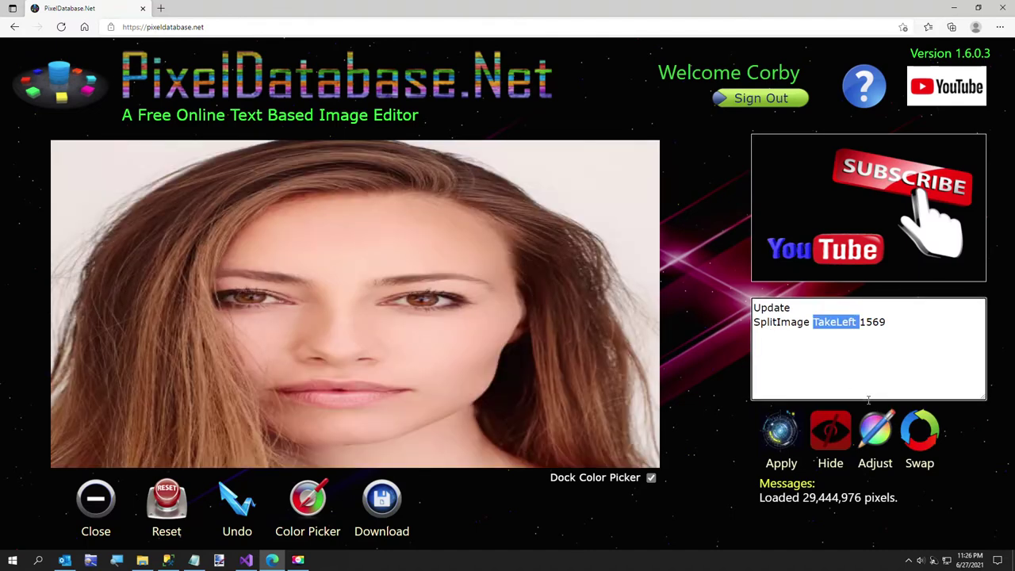
type("TakeRight")
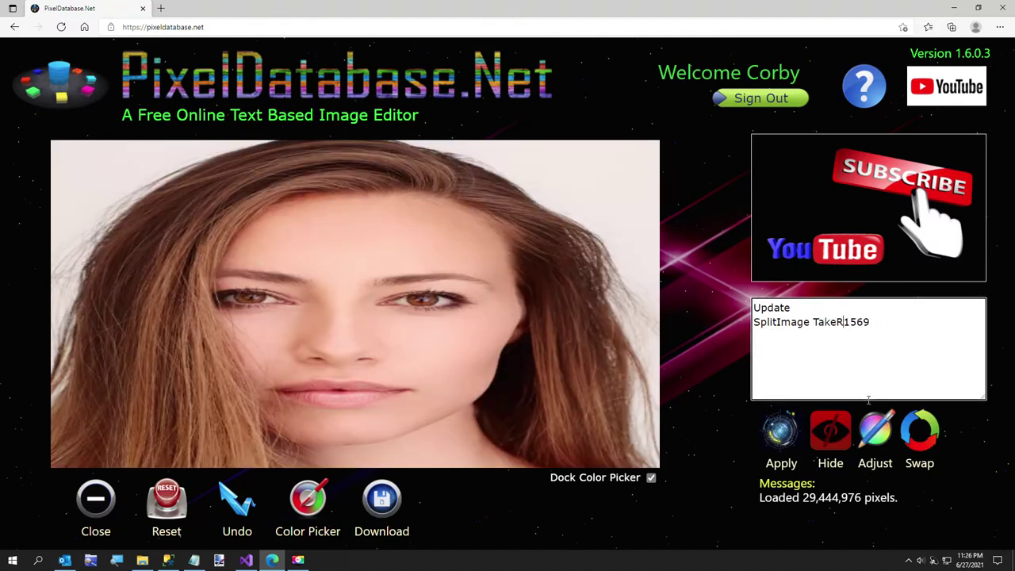
key("shift+End")
key("Delete")
Step: Sample the nose centre at X 2430 and apply SplitImage TakeRight 2430
left_click(303, 503)
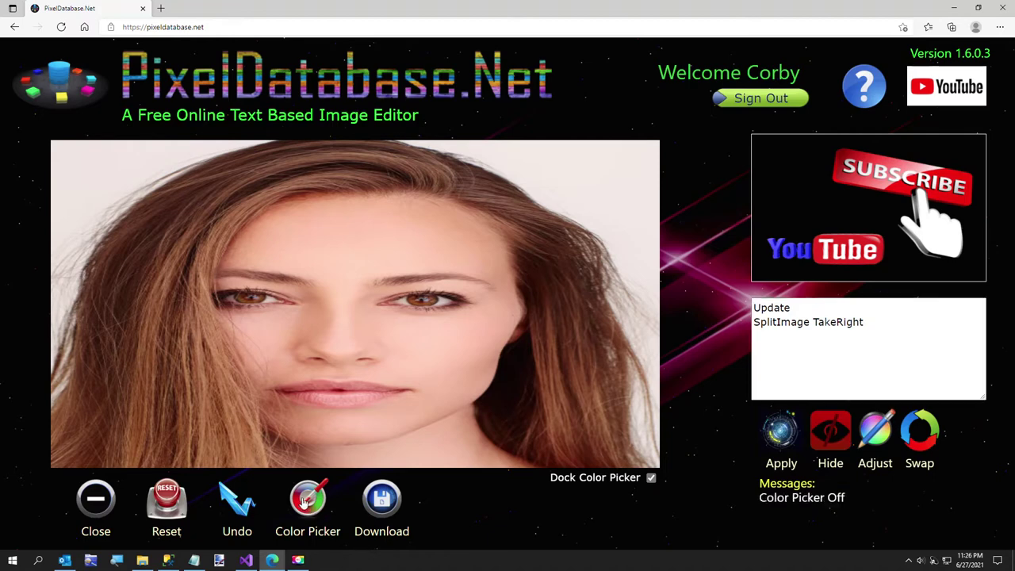
left_click(303, 503)
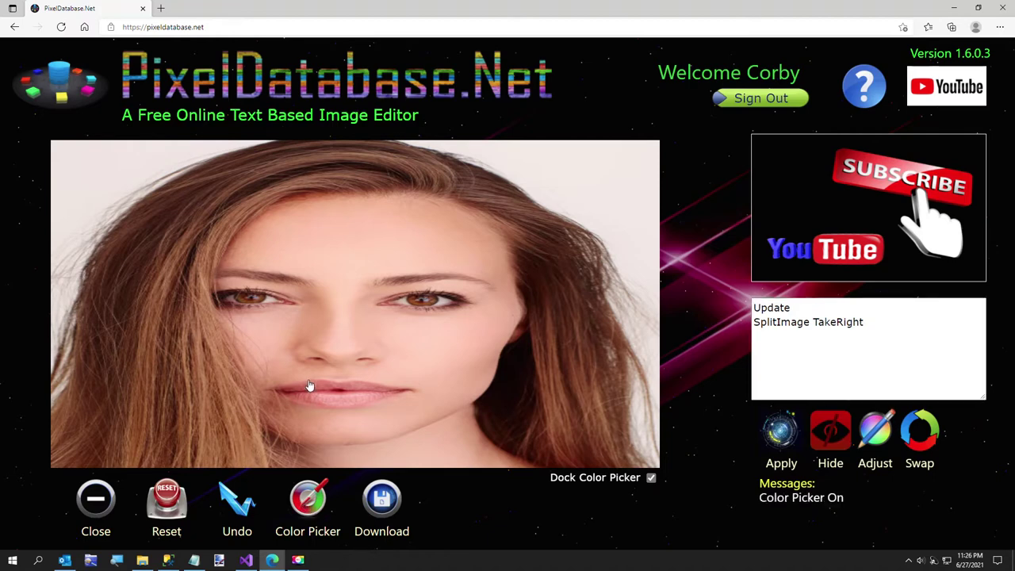
left_click(341, 348)
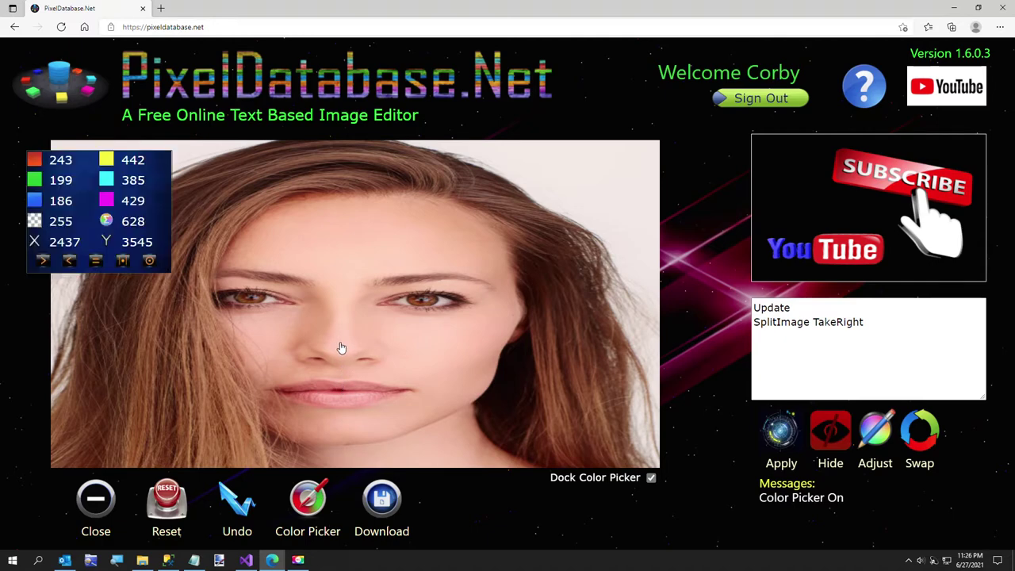
left_click(341, 348)
left_click(871, 323)
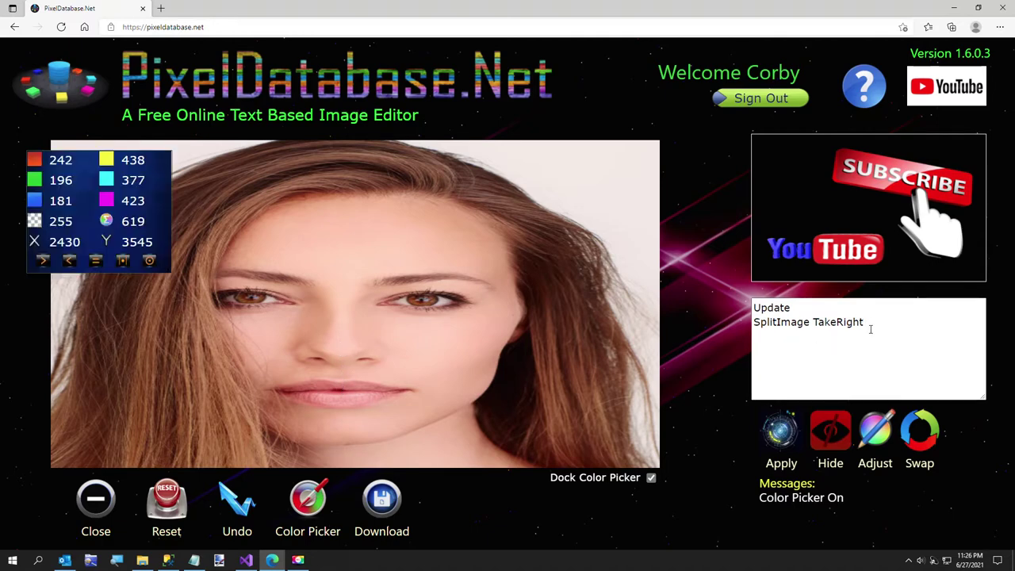
type("2430")
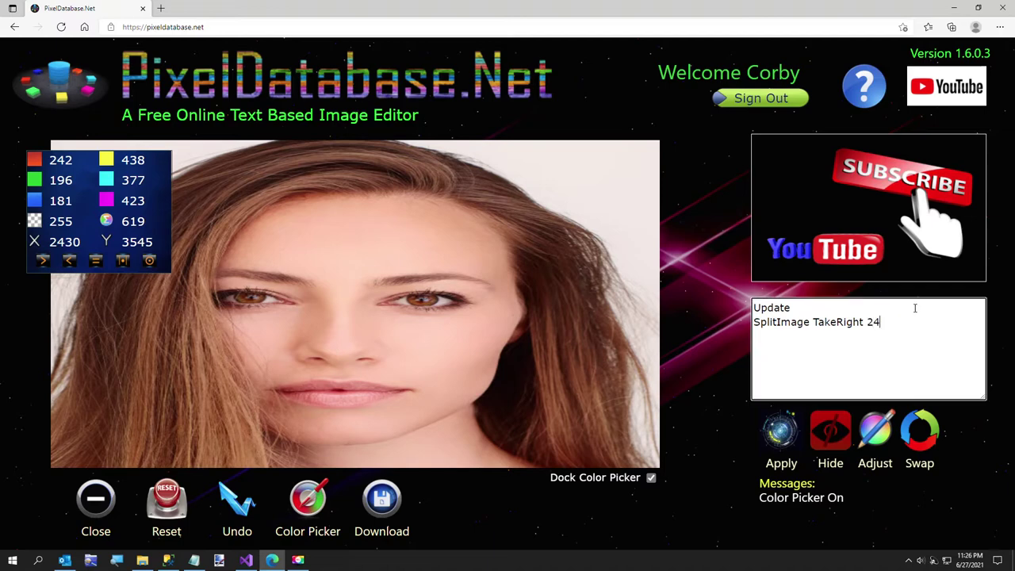
left_click(782, 431)
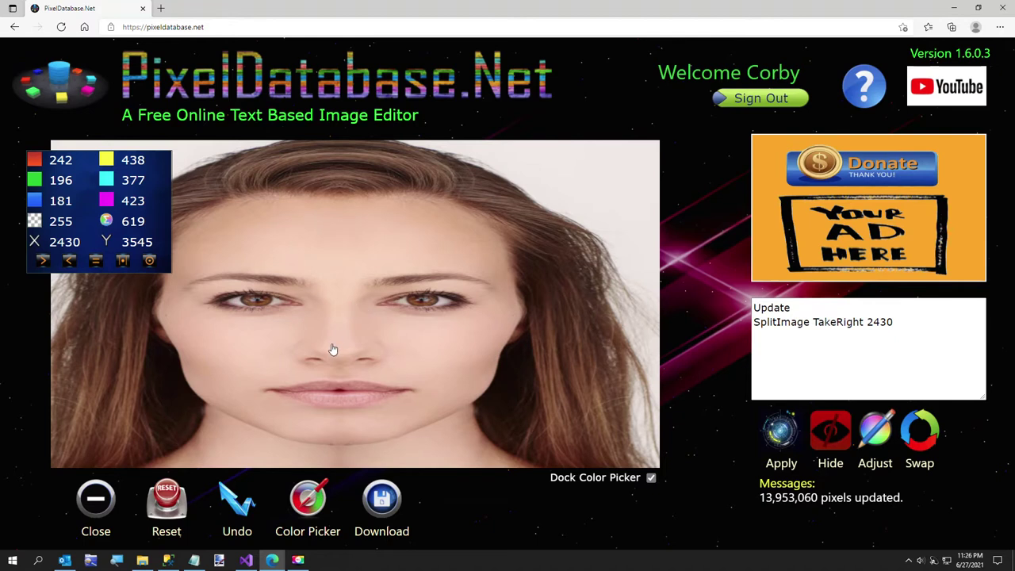
Step: Download the mirrored portrait and save it as Super Model.png
left_click(387, 510)
left_click(452, 496)
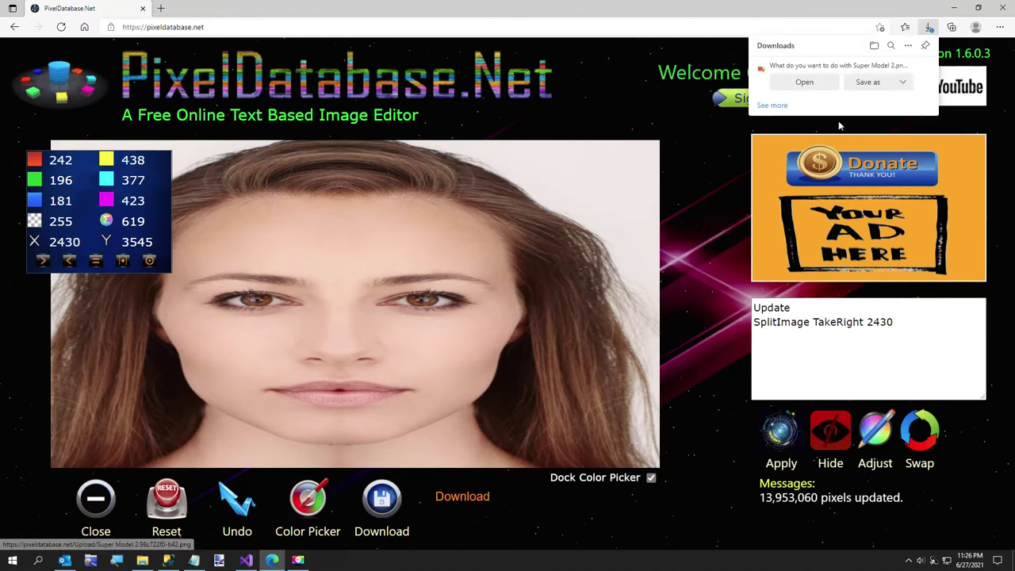
left_click(868, 81)
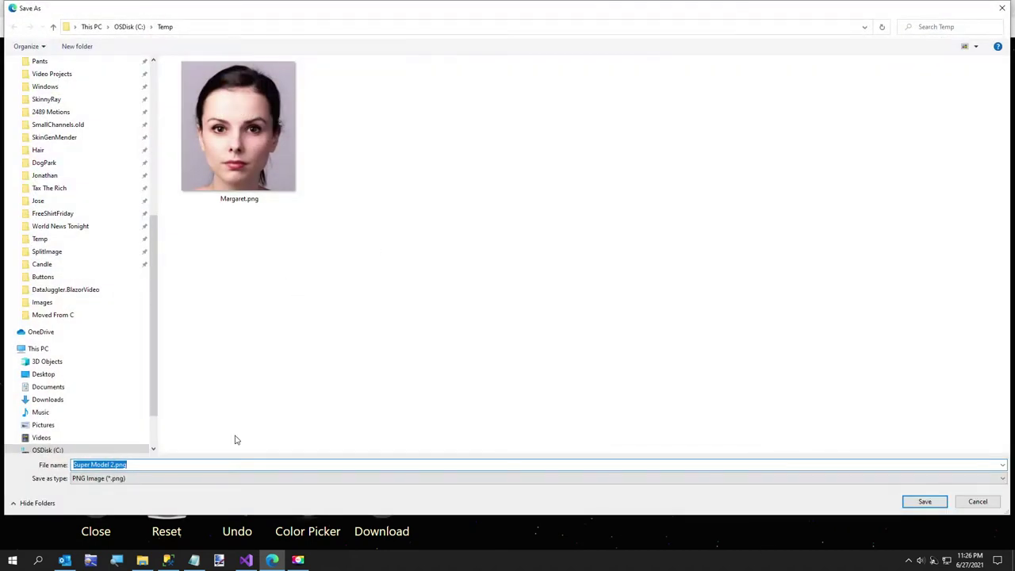
type("Super")
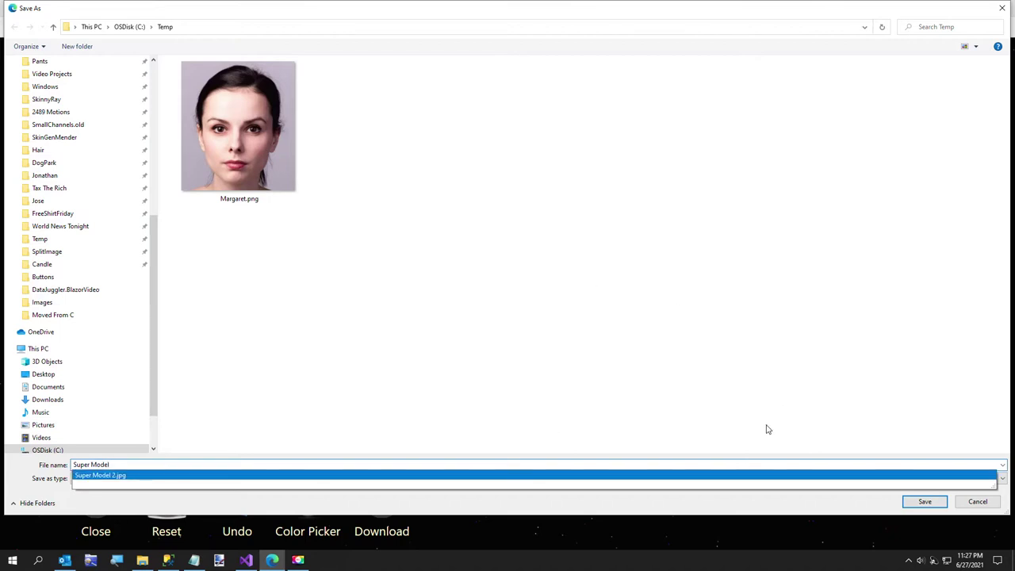
left_click(922, 501)
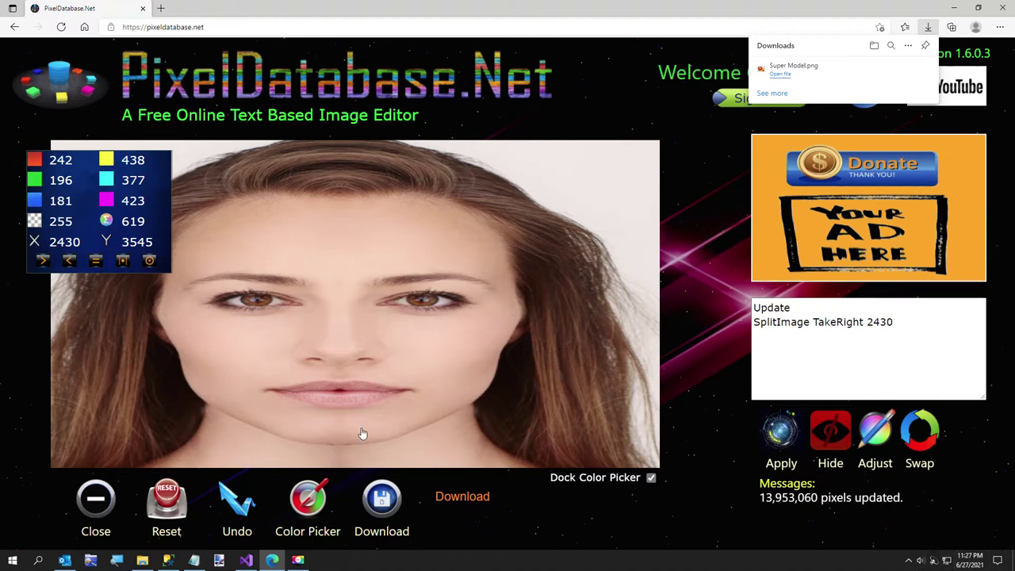
Step: In Headshot, generate a Female head from Super Model.png with Clean Soft skin
left_click(297, 560)
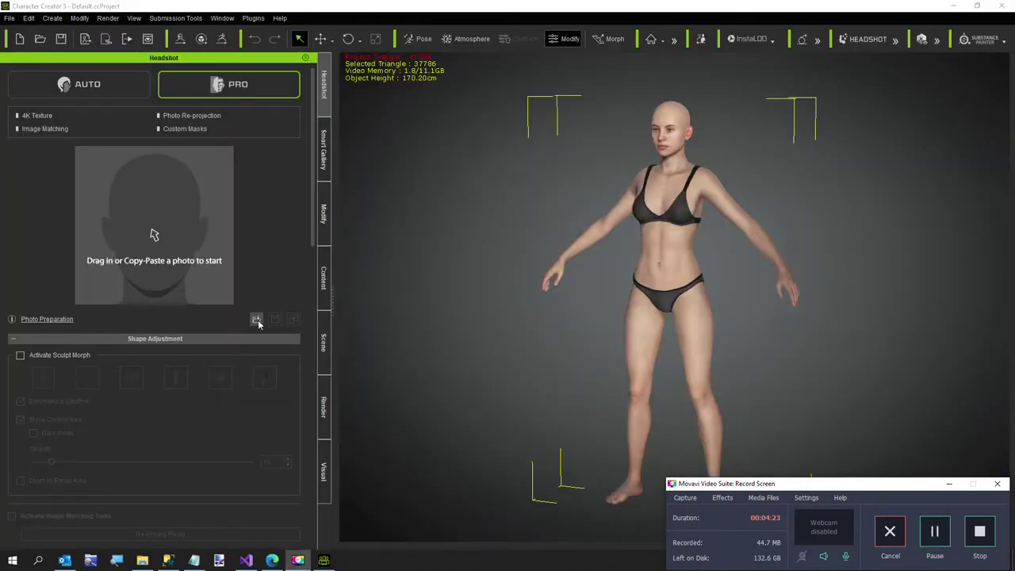
left_click(255, 320)
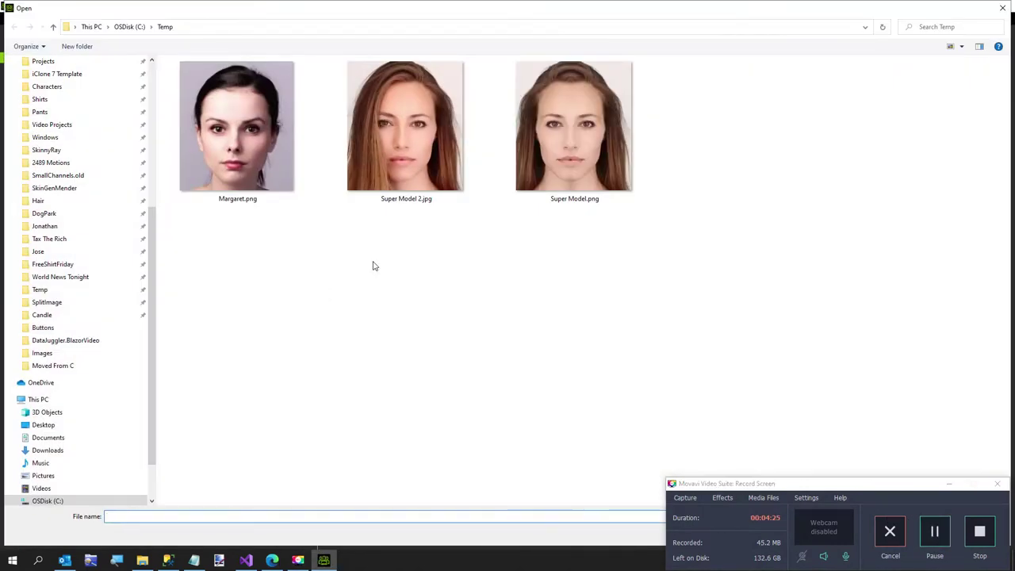
double_click(563, 148)
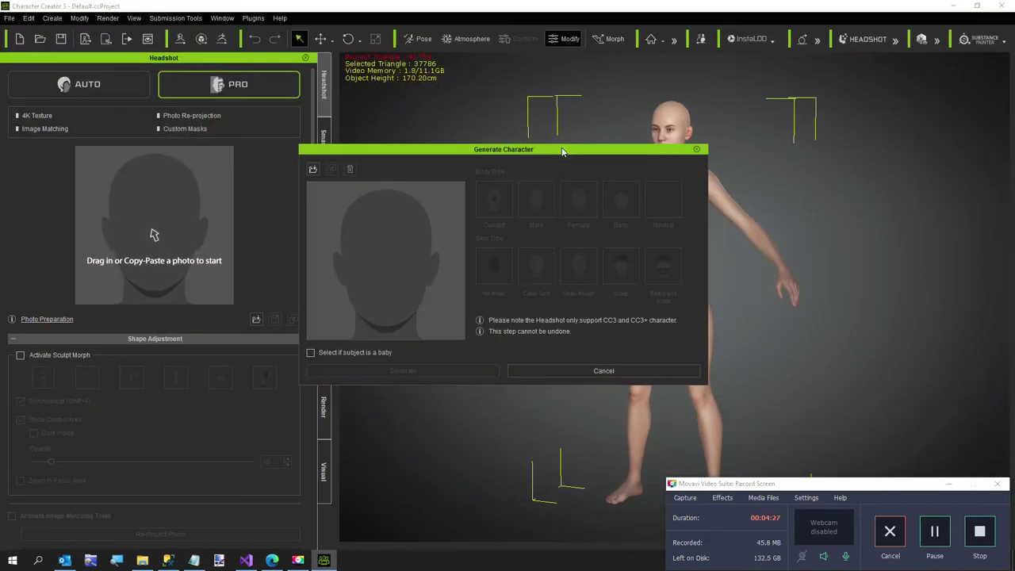
left_click(575, 208)
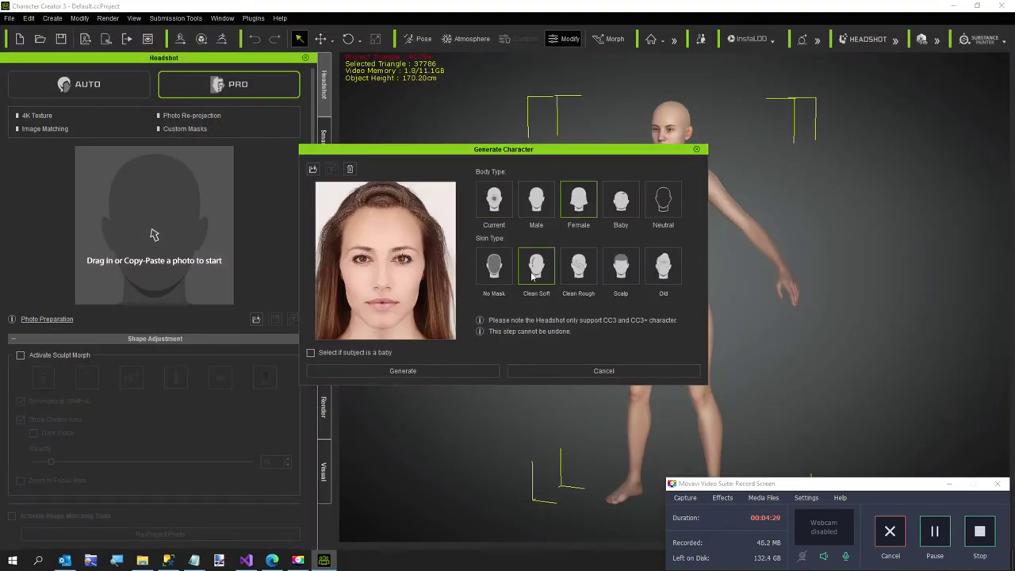
left_click(411, 370)
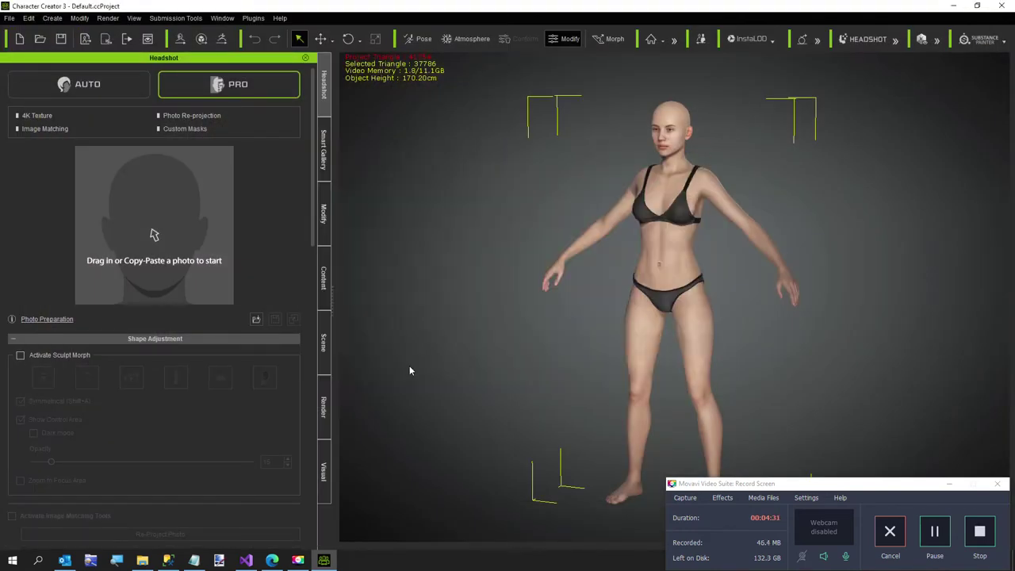
left_click(936, 536)
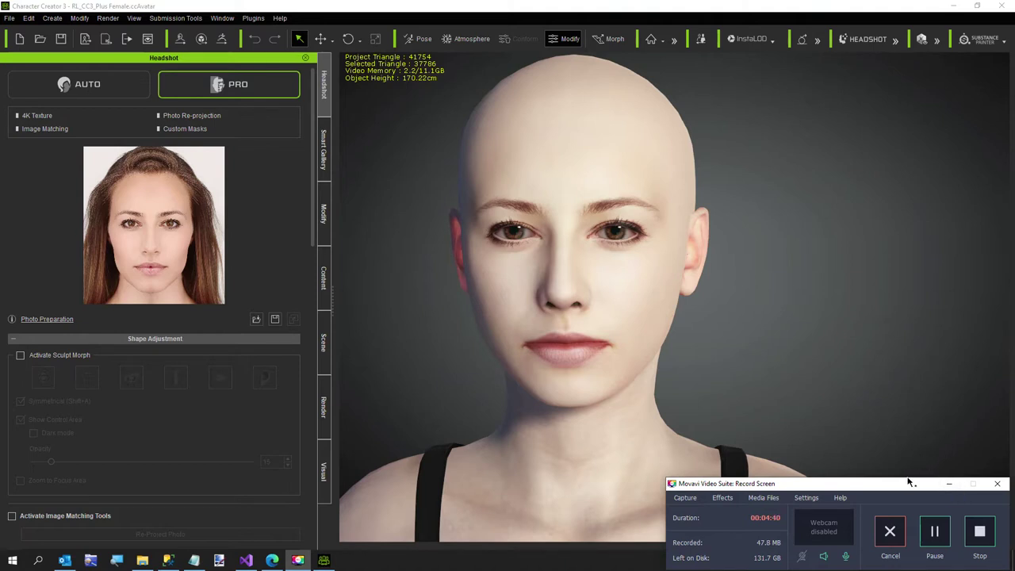
Step: Orbit, pan and zoom until the generated female face fills the view from the front
left_click(949, 484)
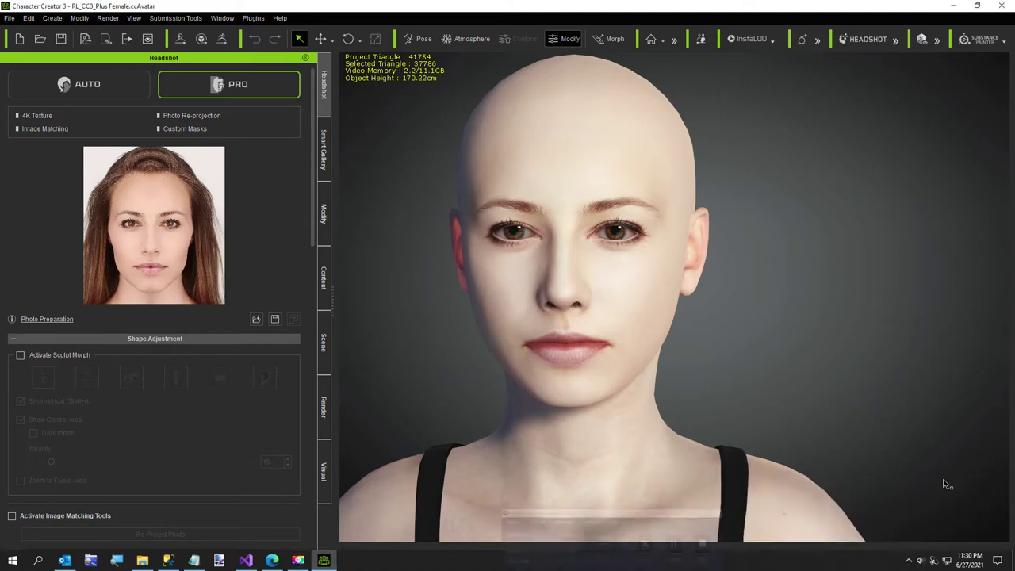
right_click_drag(669, 458, 709, 462)
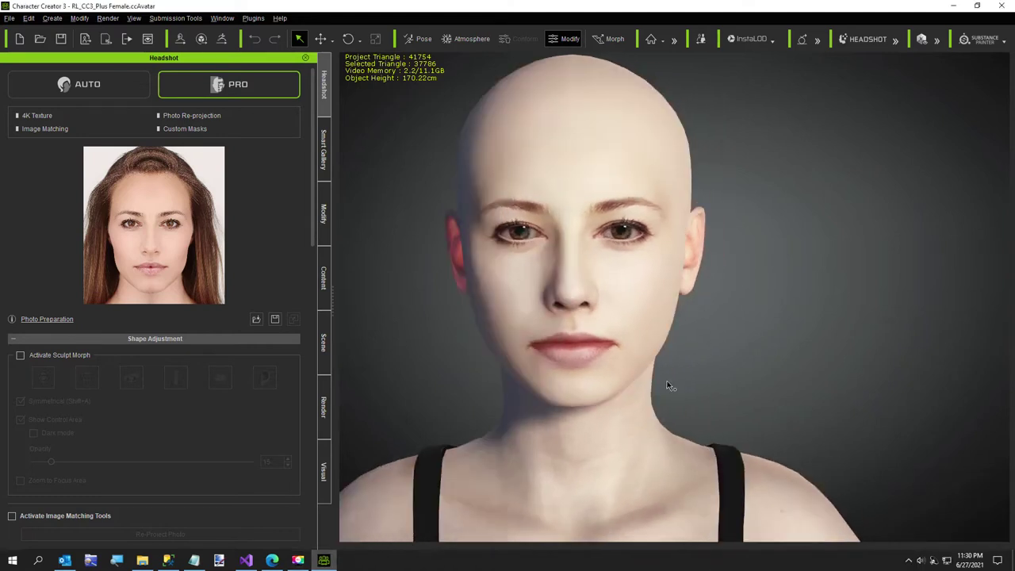
scroll(690, 381, "up", 5)
middle_click_drag(707, 375, 723, 404)
scroll(723, 404, "down", 3)
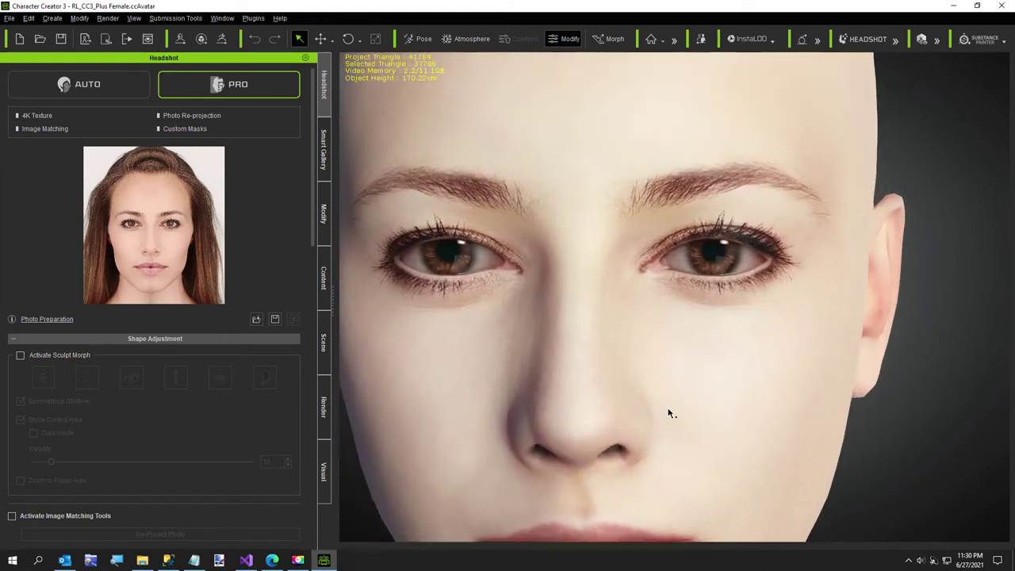
scroll(667, 413, "up", 2)
right_click_drag(666, 413, 658, 408)
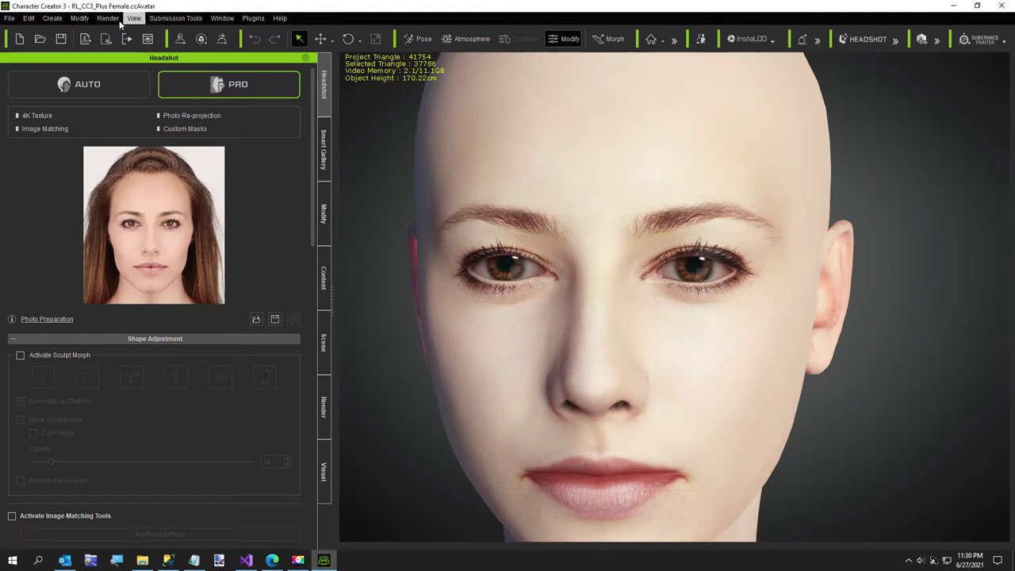
Step: Apply Correct Eyeblink and close the character's eyes
left_click(79, 18)
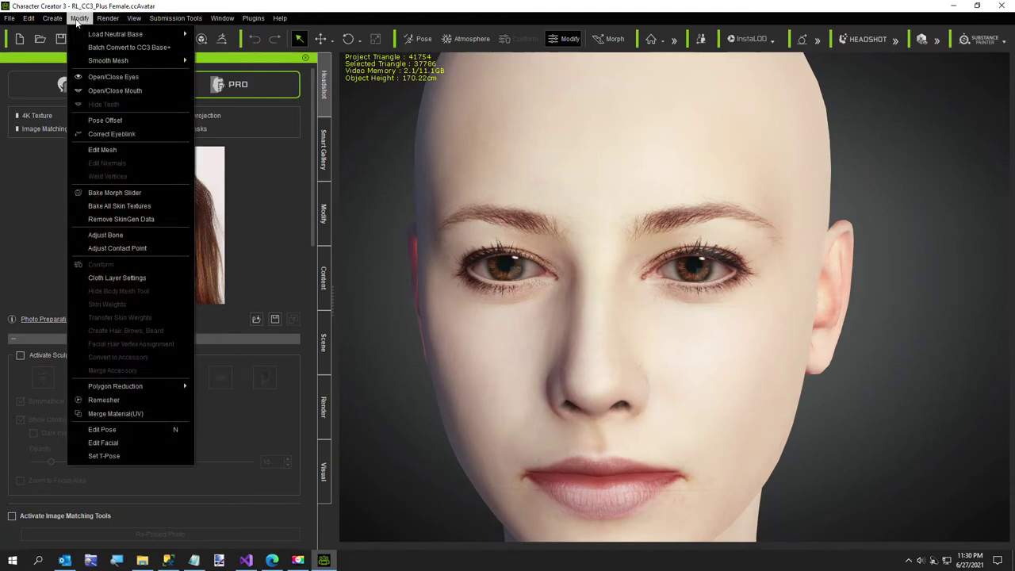
left_click(104, 132)
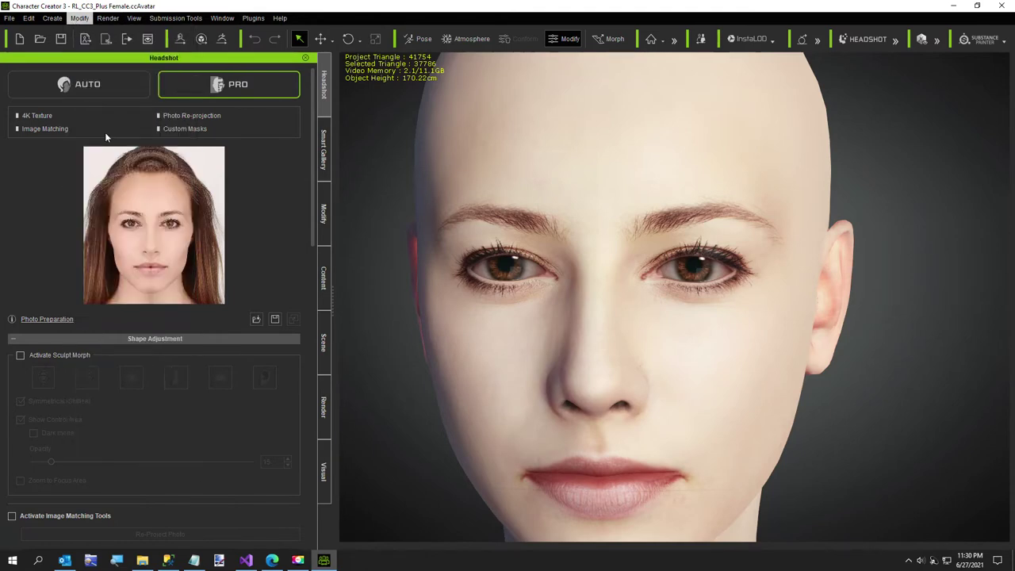
left_click(73, 21)
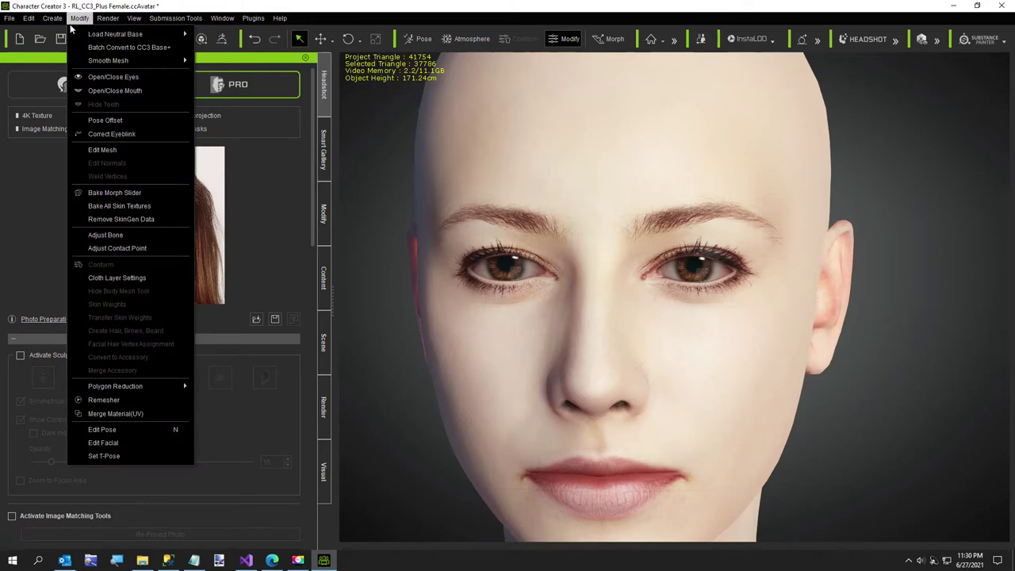
left_click(103, 77)
Step: Set the Eyelid Mask to Maximum Upper Eyelid Fill and update the skin texture
scroll(281, 349, "down", 1)
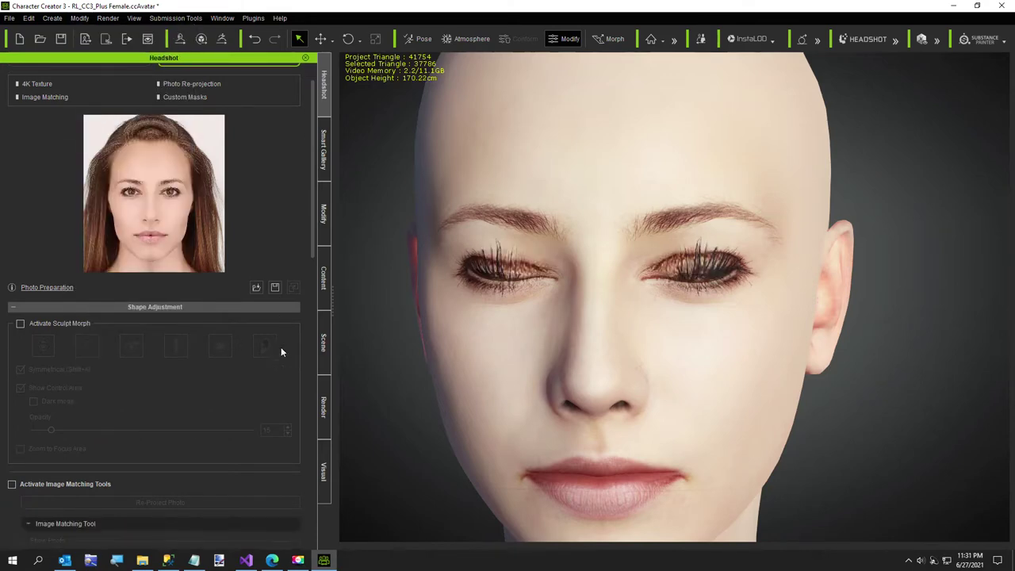
scroll(270, 351, "down", 15)
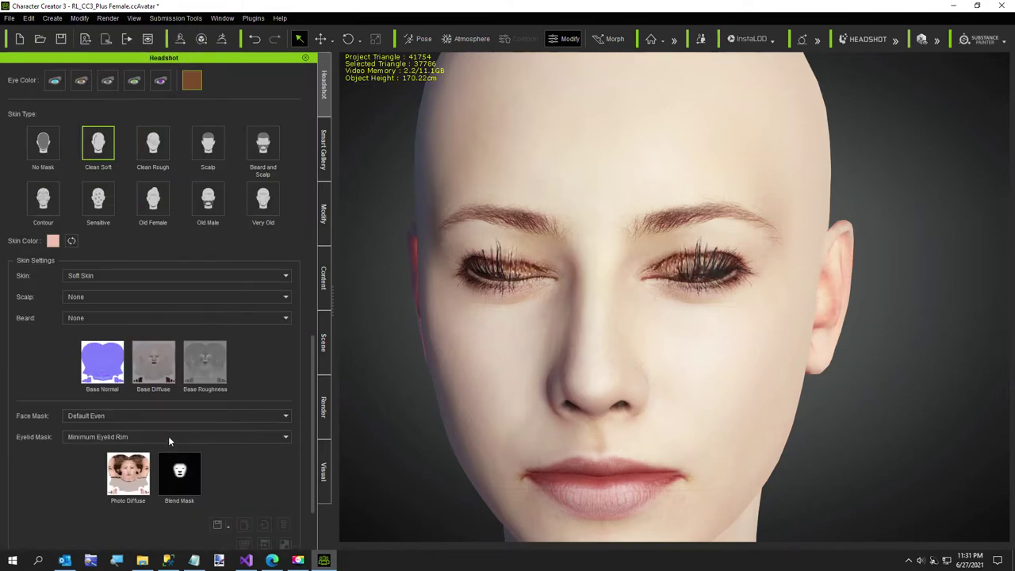
scroll(168, 436, "down", 3)
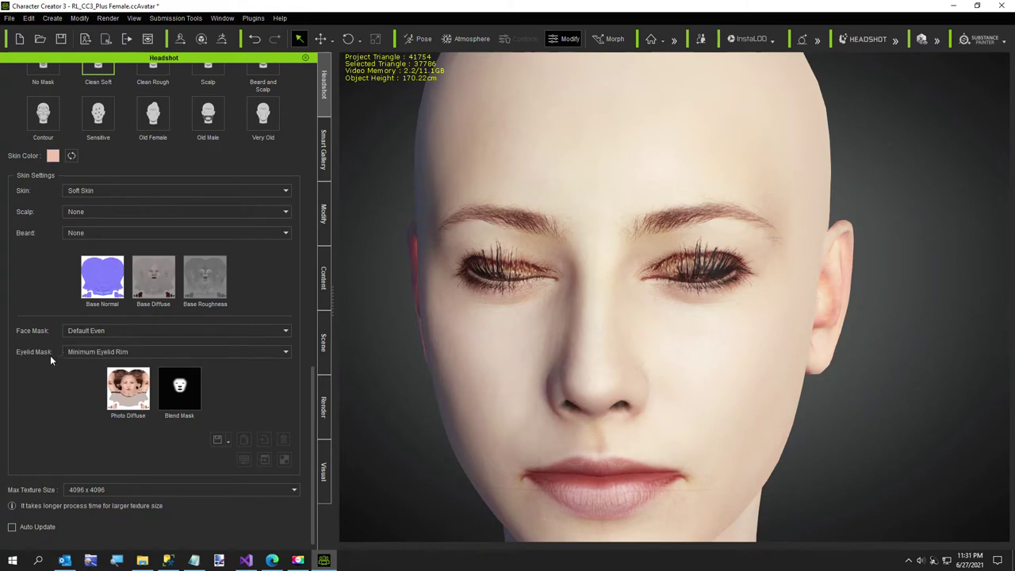
left_click(79, 354)
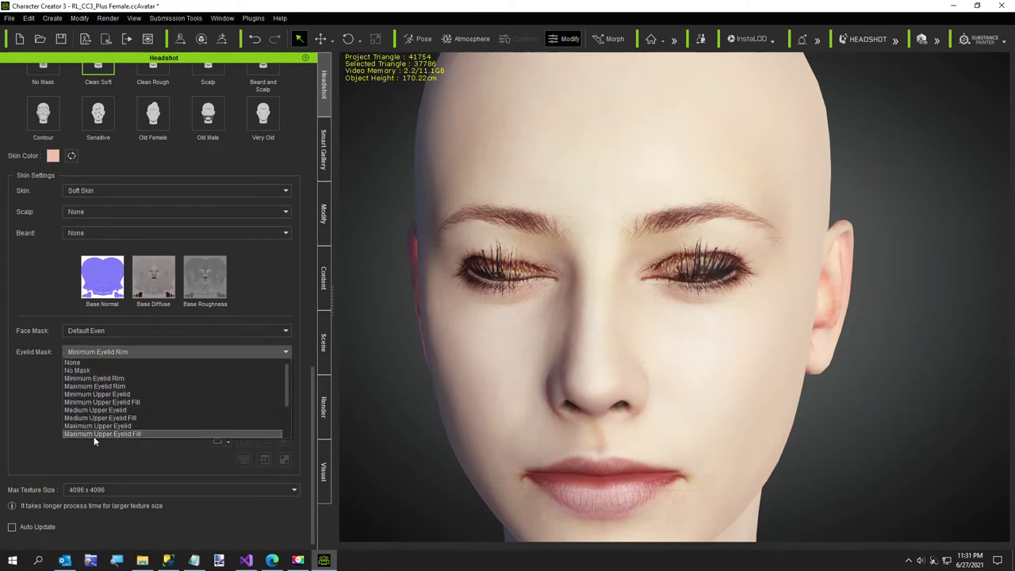
left_click(94, 435)
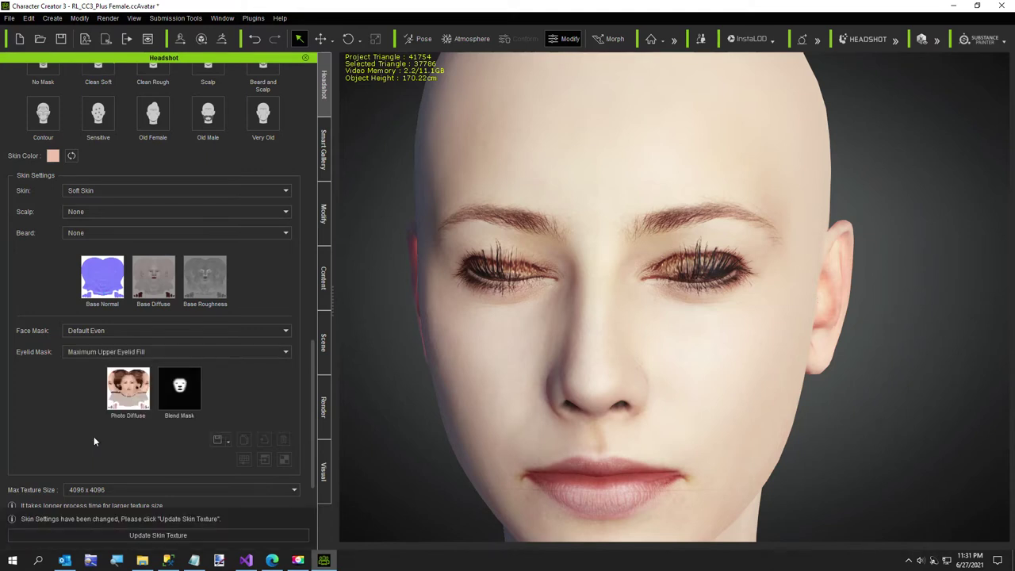
left_click(158, 536)
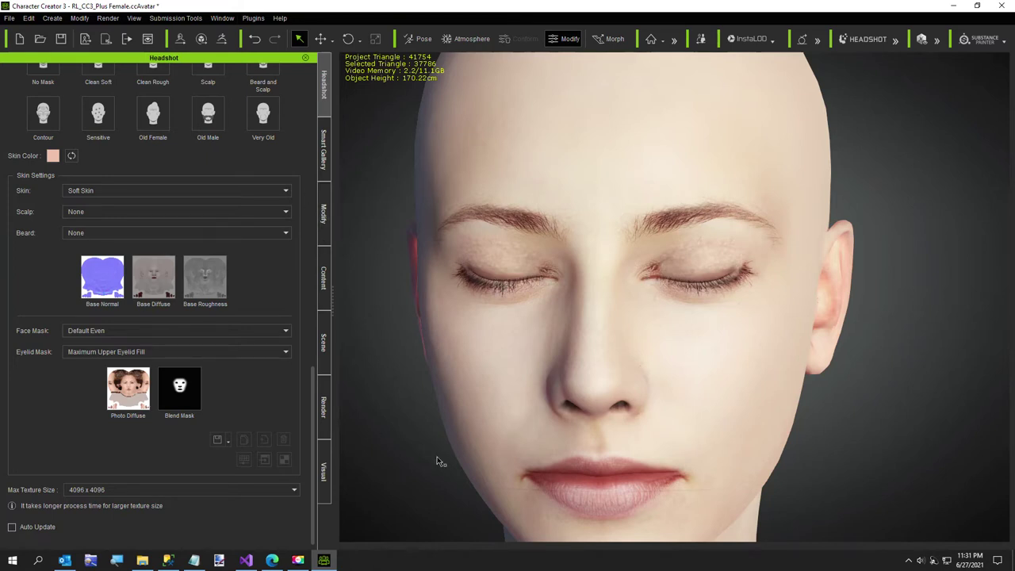
Step: Switch to the Modify panel
scroll(583, 456, "down", 3)
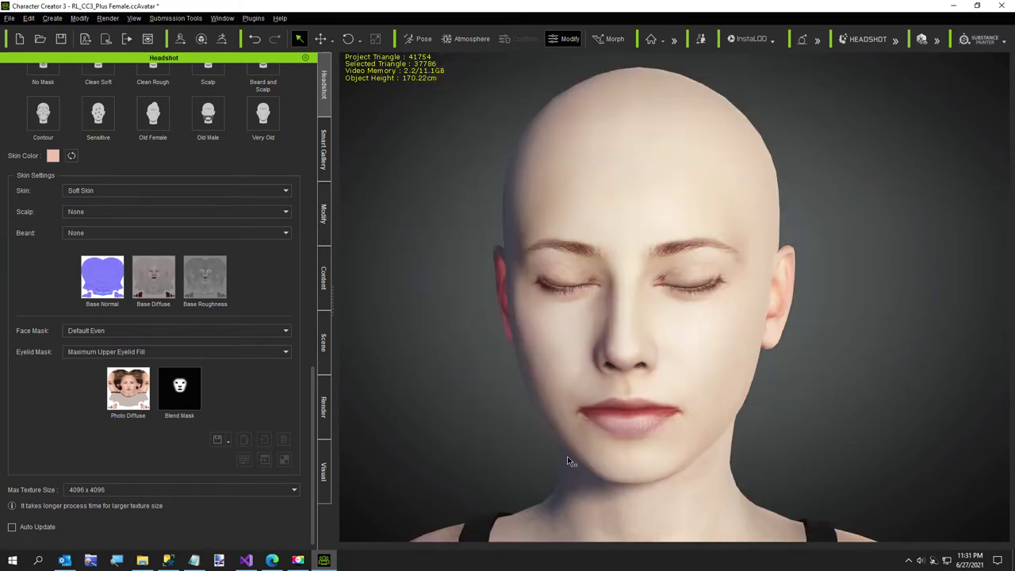
scroll(551, 418, "up", 3)
scroll(553, 426, "down", 3)
scroll(532, 386, "up", 2)
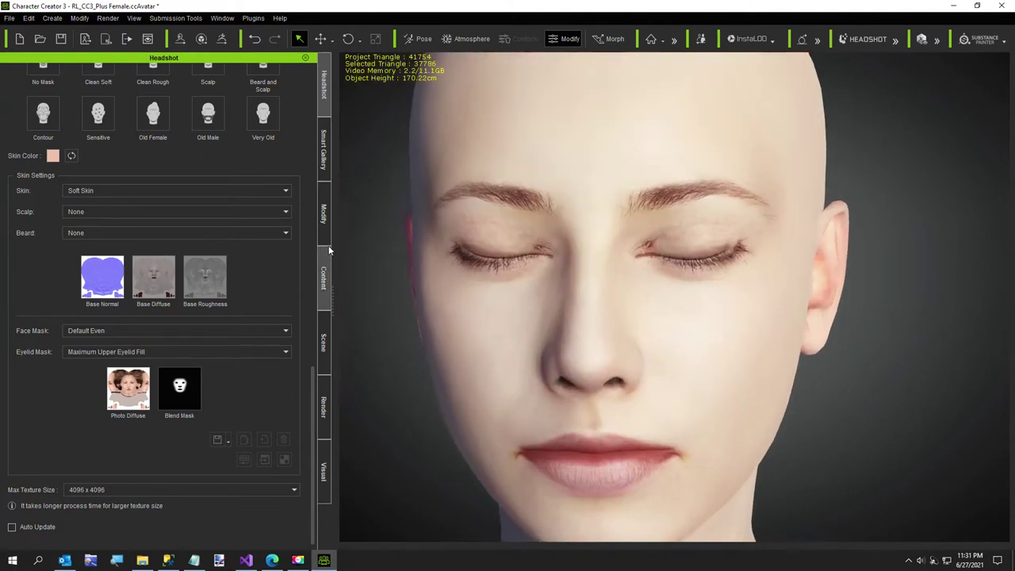
left_click(323, 213)
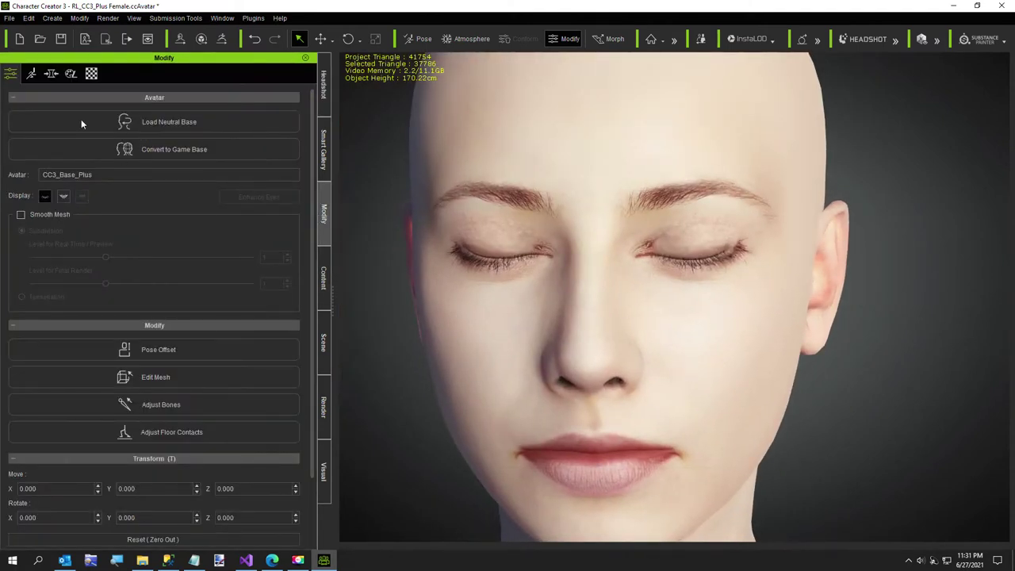
Step: Activate the Appearance Editor and keep the modified texture result
left_click(71, 74)
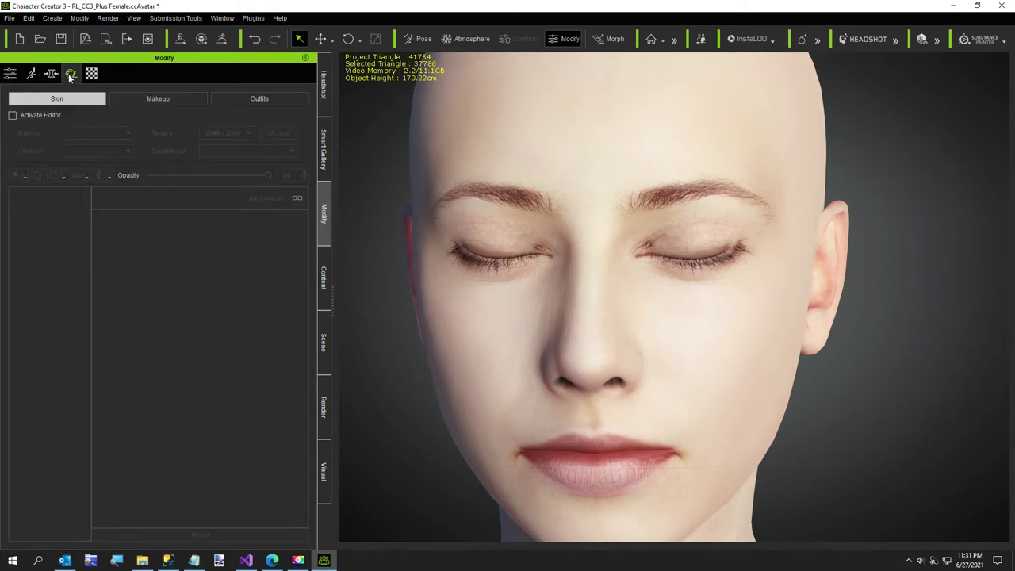
left_click(14, 116)
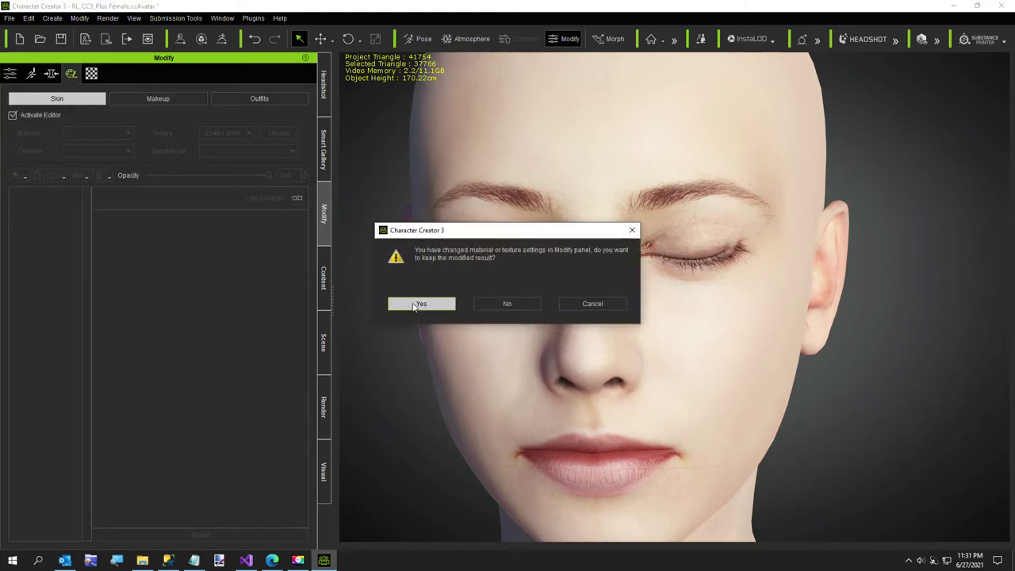
left_click(413, 305)
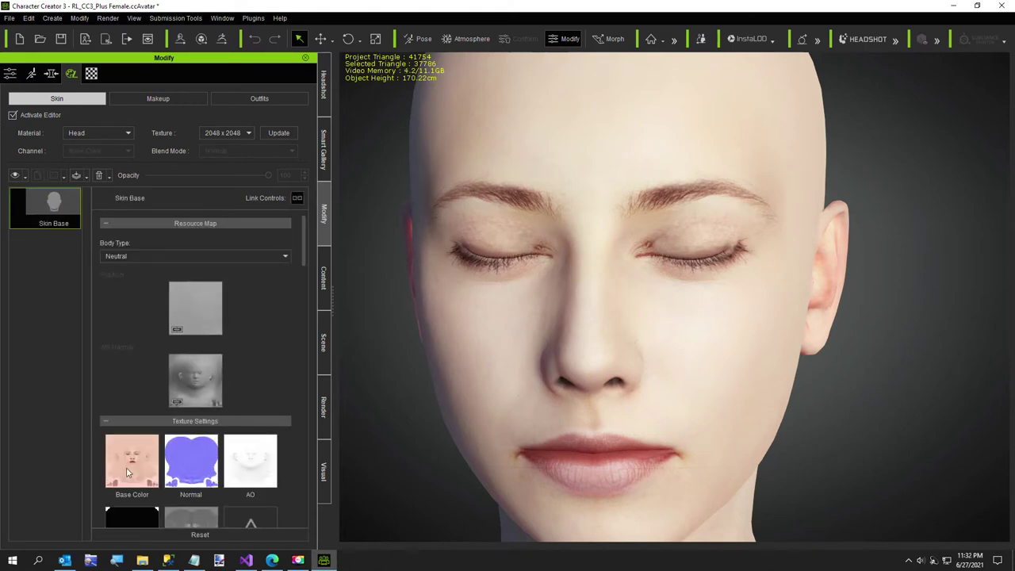
Step: Save the head's Base Color texture and open Head.png from C:\Temp in paint.net
right_click(128, 463)
left_click(166, 484)
left_click(142, 560)
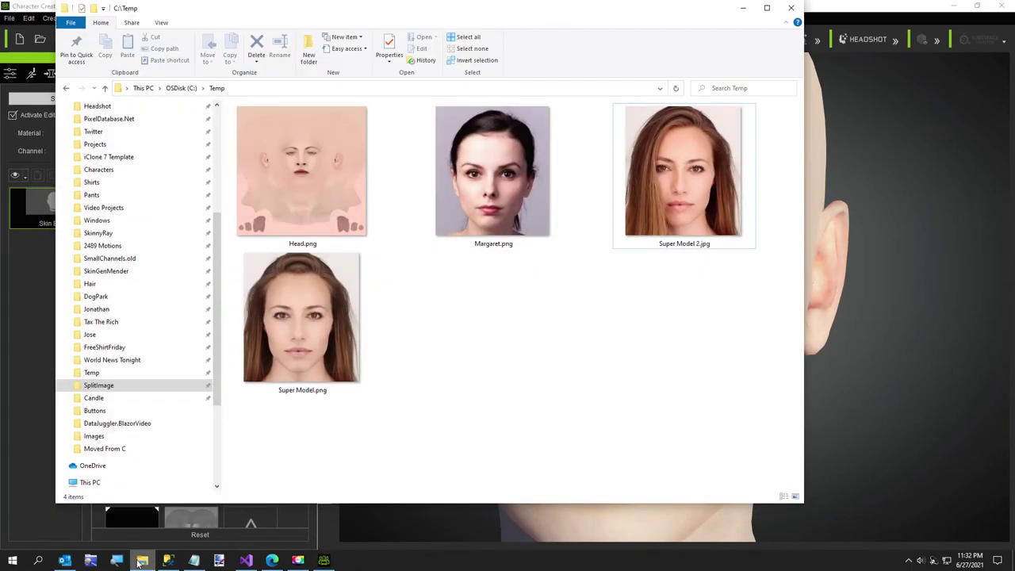
double_click(321, 157)
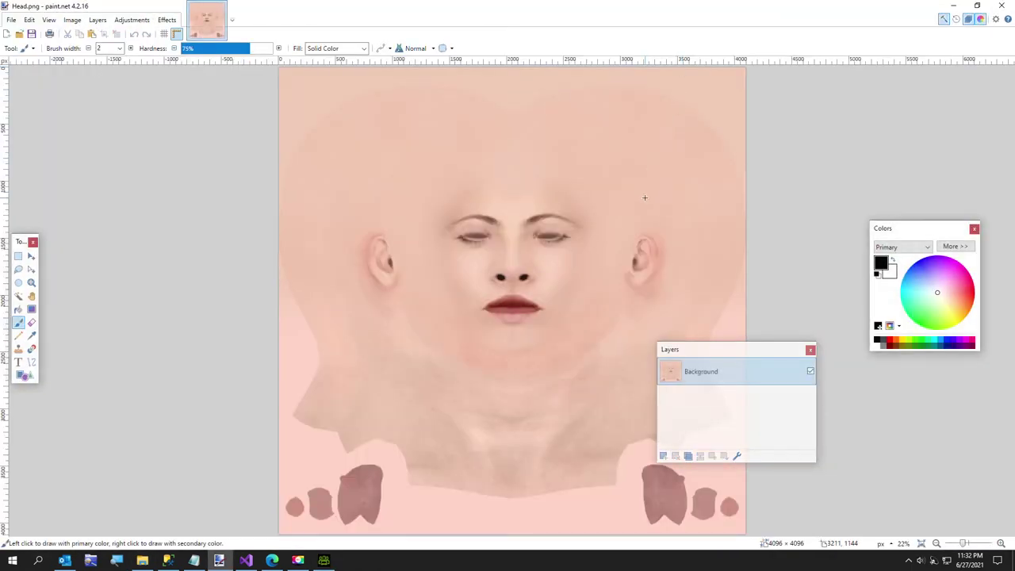
scroll(644, 195, "up", 4, "ctrl")
Step: Zoom in on the eyes and select the Clone Stamp with brush width 40
scroll(559, 230, "up", 1, "ctrl")
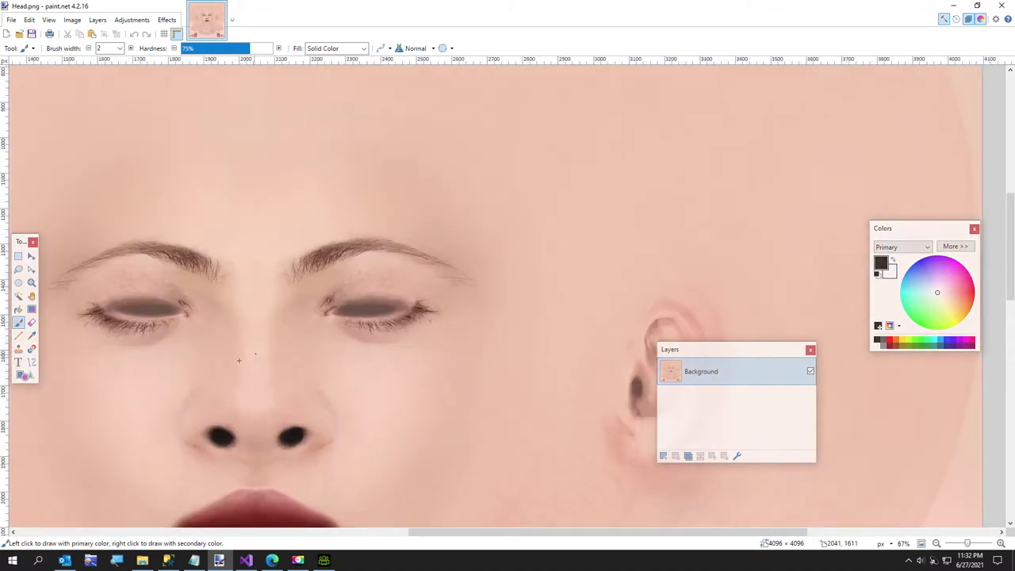
left_click_drag(477, 532, 394, 534)
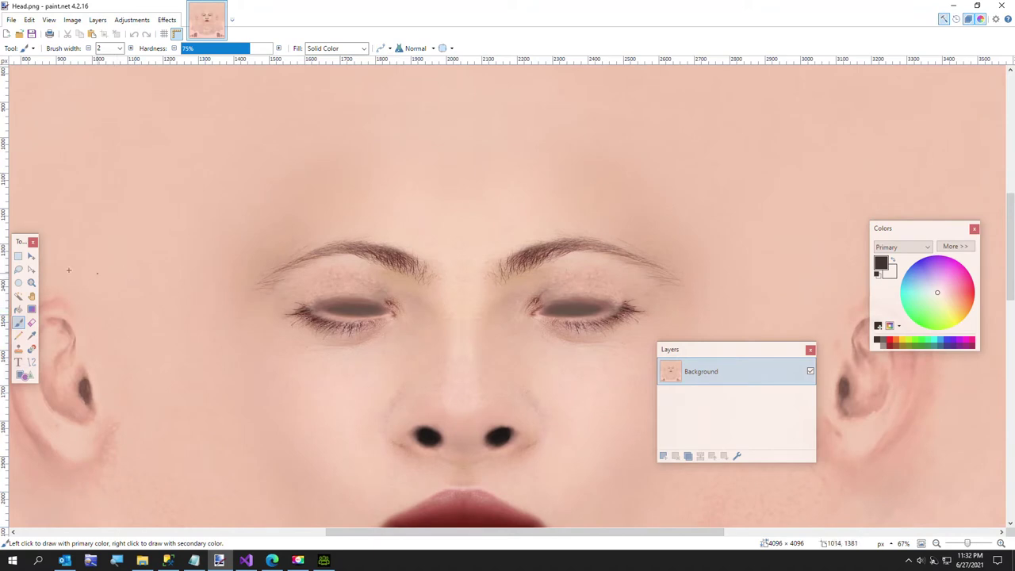
left_click(18, 348)
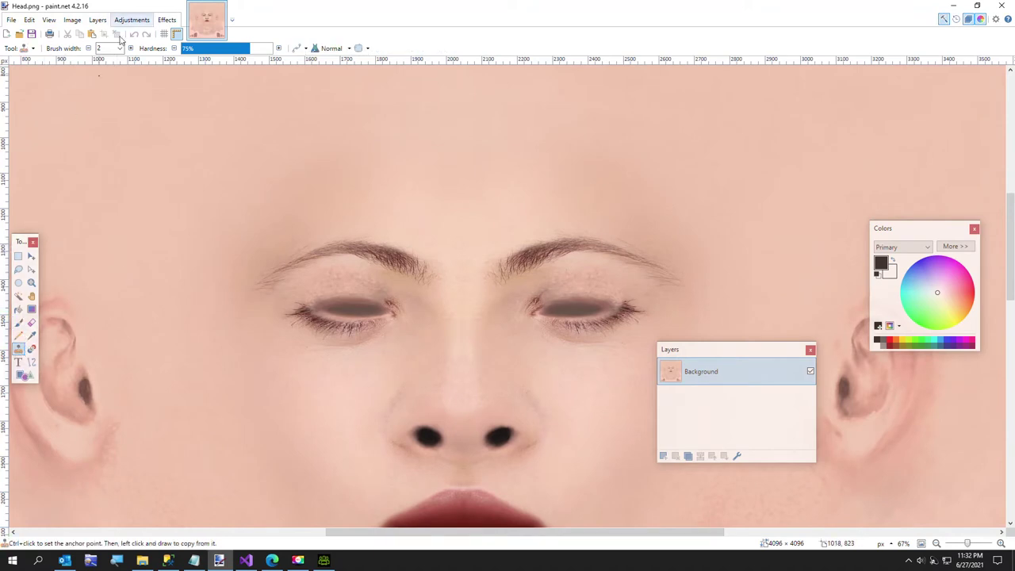
left_click(119, 47)
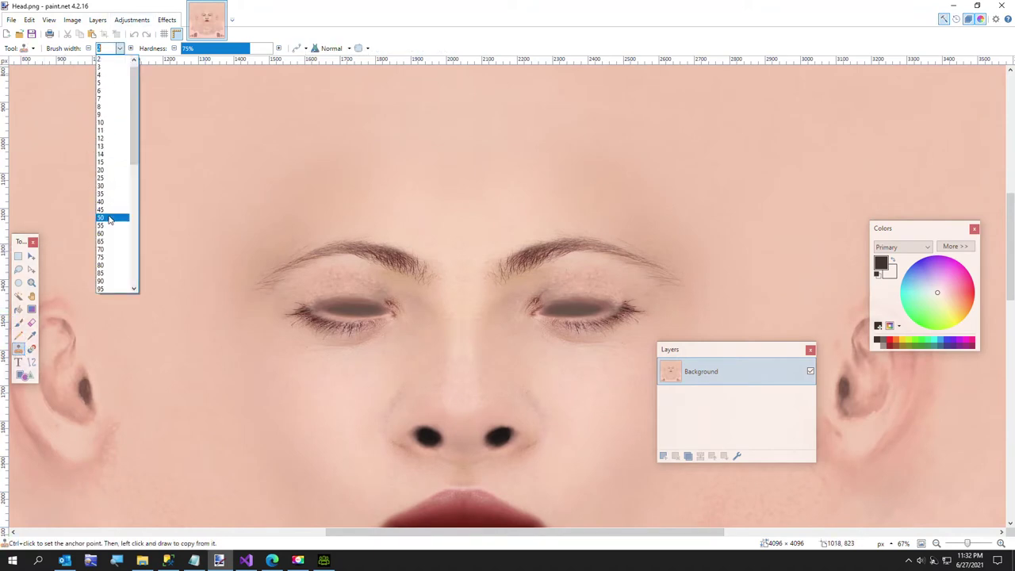
left_click(108, 203)
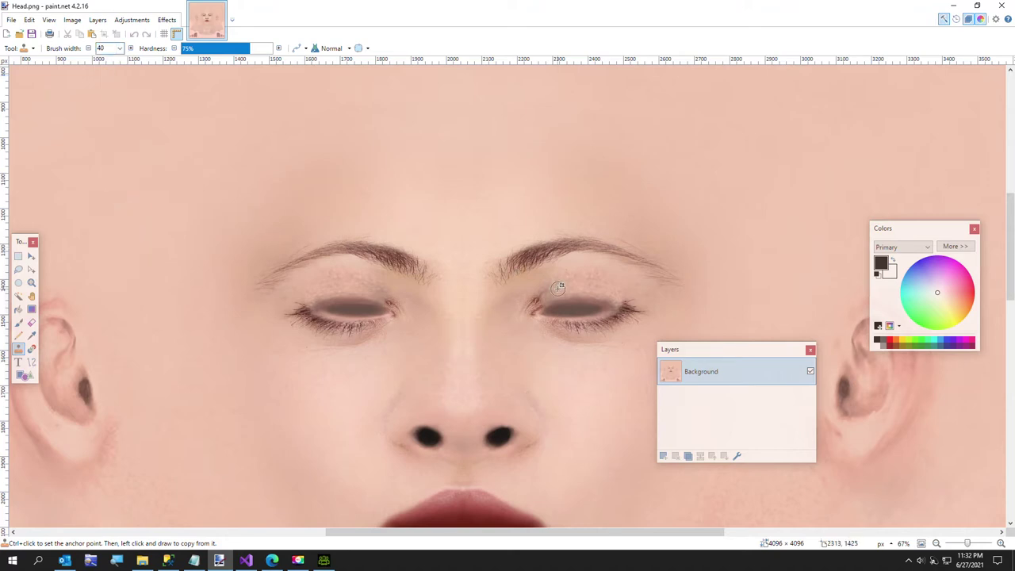
Step: Clone skin from above the eye over the right eye's inner corner
left_click(558, 287, "ctrl")
left_click_drag(533, 299, 564, 284)
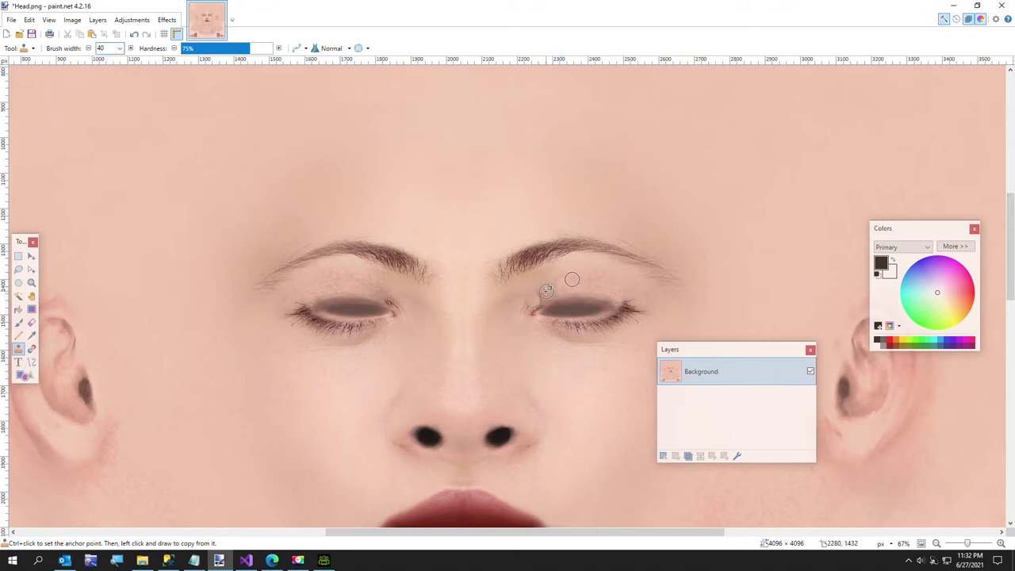
mouse_move(547, 292)
left_mouse_down()
mouse_move(562, 287)
mouse_move(520, 304)
mouse_move(562, 281)
mouse_move(519, 306)
left_mouse_up()
scroll(526, 277, "up", 1, "ctrl")
left_click_drag(535, 302, 544, 313)
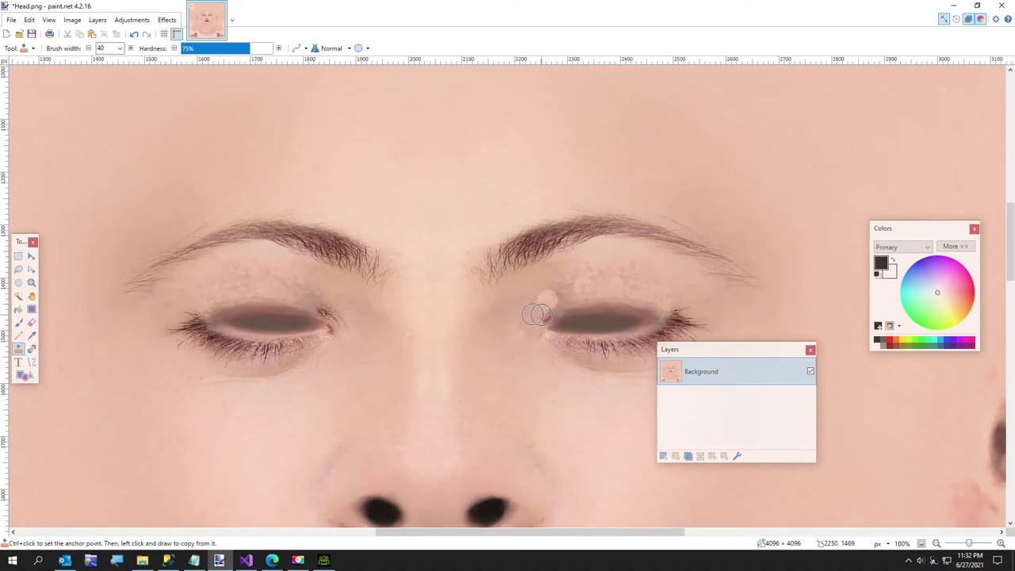
scroll(544, 294, "down", 2)
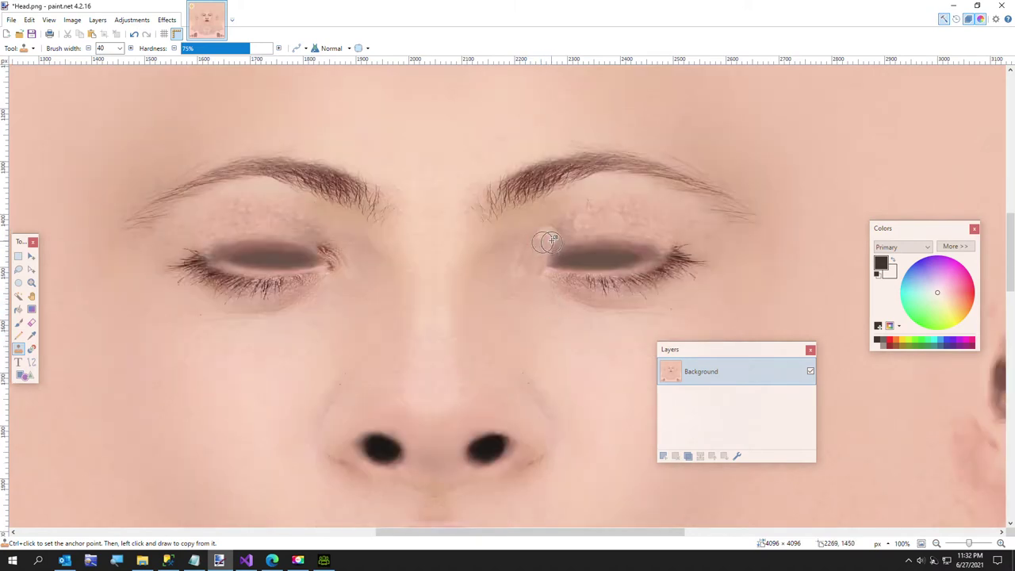
left_click_drag(553, 239, 547, 236)
Step: Clone skin over the outer eye corners and the left eye's inner corner lashes
left_click(693, 228, "ctrl")
mouse_move(686, 239)
left_mouse_down()
mouse_move(703, 261)
mouse_move(697, 235)
mouse_move(701, 272)
mouse_move(706, 254)
mouse_move(689, 280)
left_mouse_up()
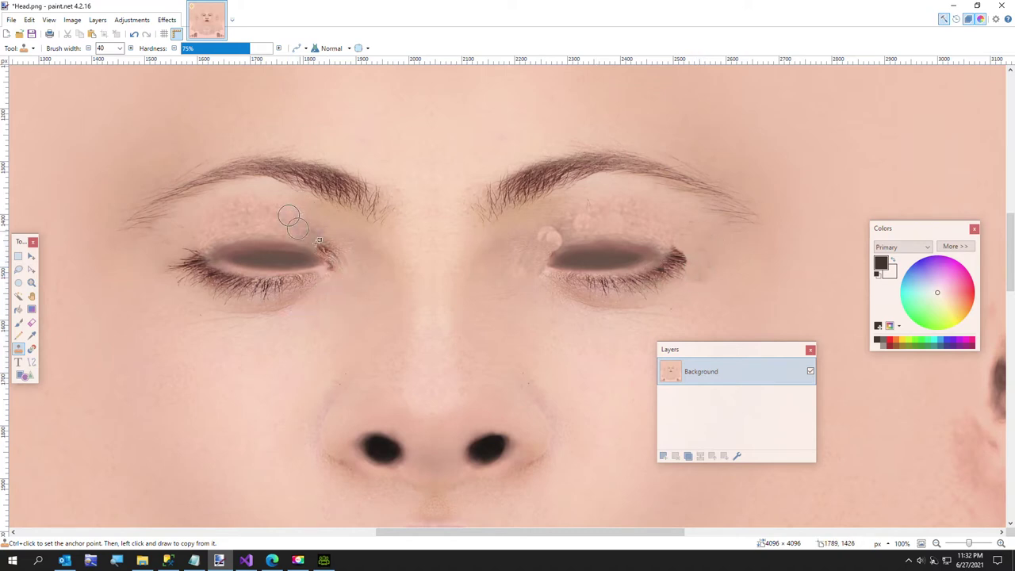
mouse_move(318, 240)
left_mouse_down()
mouse_move(345, 271)
mouse_move(335, 252)
mouse_move(349, 252)
mouse_move(325, 247)
mouse_move(312, 216)
left_mouse_up()
scroll(311, 216, "down", 1, "ctrl")
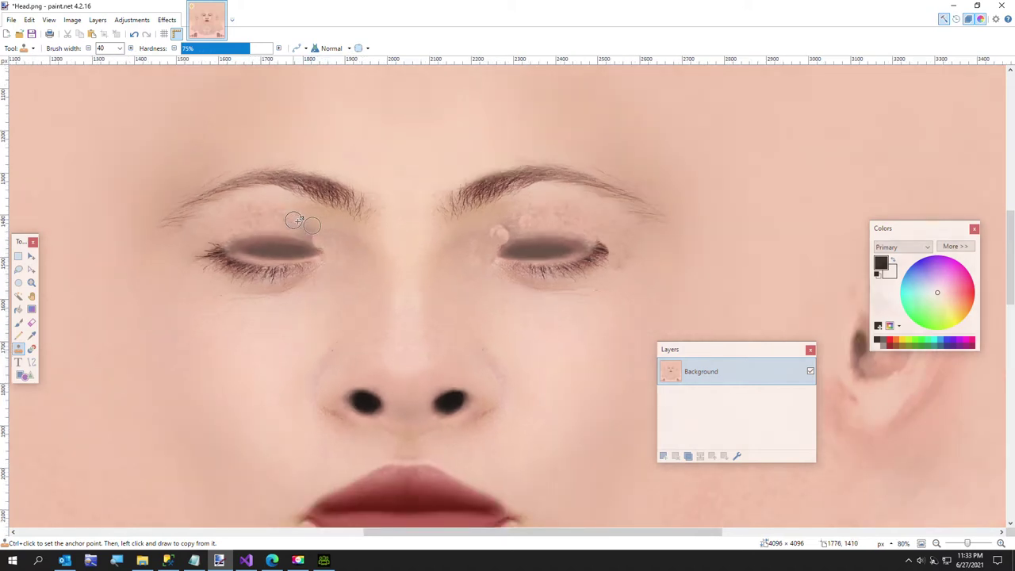
left_click(213, 223, "ctrl")
mouse_move(233, 236)
left_mouse_down()
mouse_move(238, 229)
mouse_move(231, 235)
left_mouse_up()
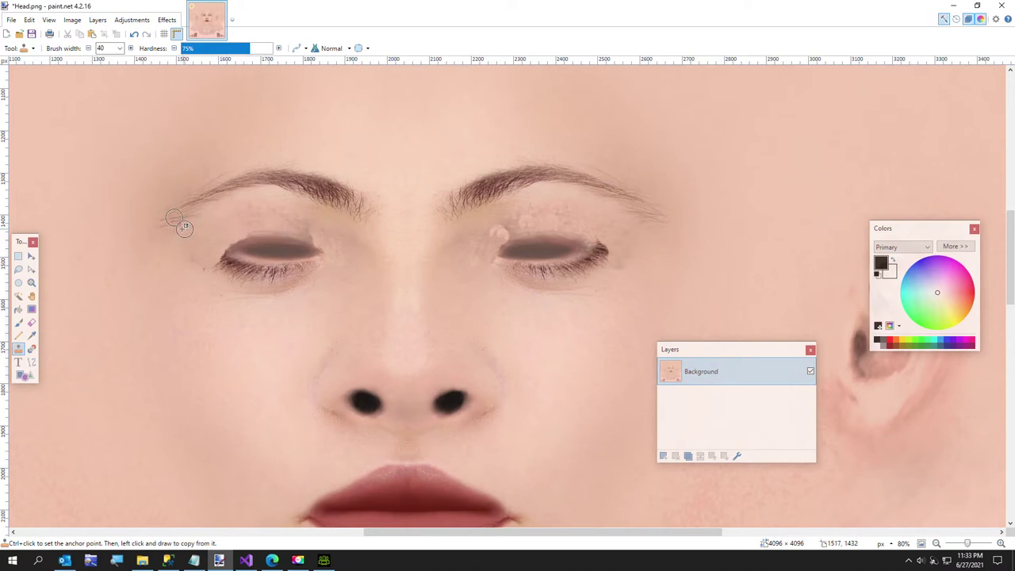
Step: Cover the light patch at the right eye's inner corner and lightly retouch the left upper eyelid
left_click_drag(531, 216, 497, 230)
left_click(542, 217, "ctrl")
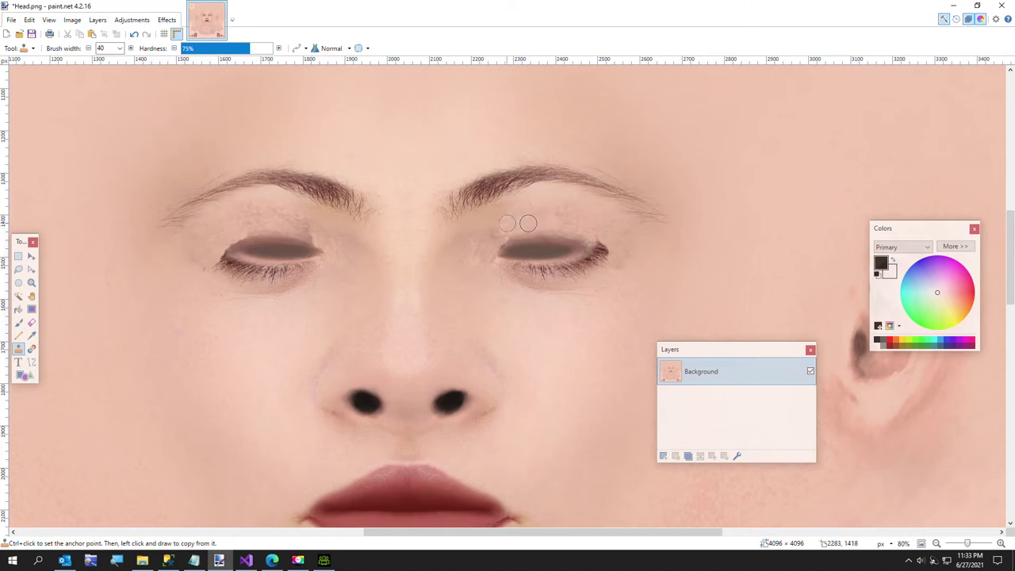
left_click_drag(512, 229, 494, 238)
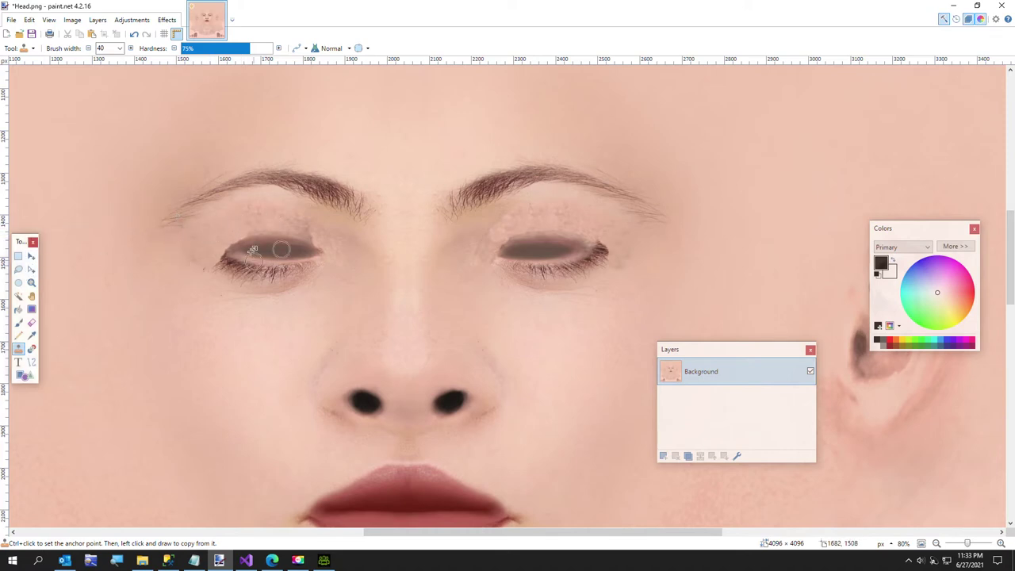
left_click(232, 229, "ctrl")
mouse_move(264, 220)
left_mouse_down()
mouse_move(313, 224)
mouse_move(272, 214)
mouse_move(309, 233)
mouse_move(278, 213)
mouse_move(243, 231)
mouse_move(260, 228)
mouse_move(247, 215)
mouse_move(277, 220)
left_mouse_up()
left_click(19, 256)
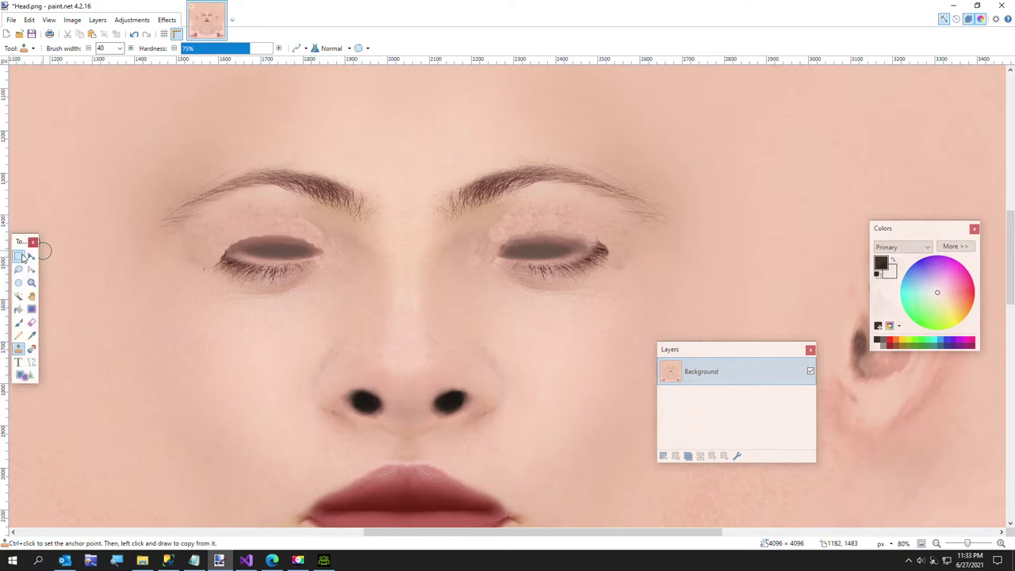
scroll(157, 242, "down", 2, "ctrl")
Step: Select the skin beside the left eye's outer corner and apply Surface Blur, radius 13, threshold 18
left_click_drag(161, 227, 208, 268)
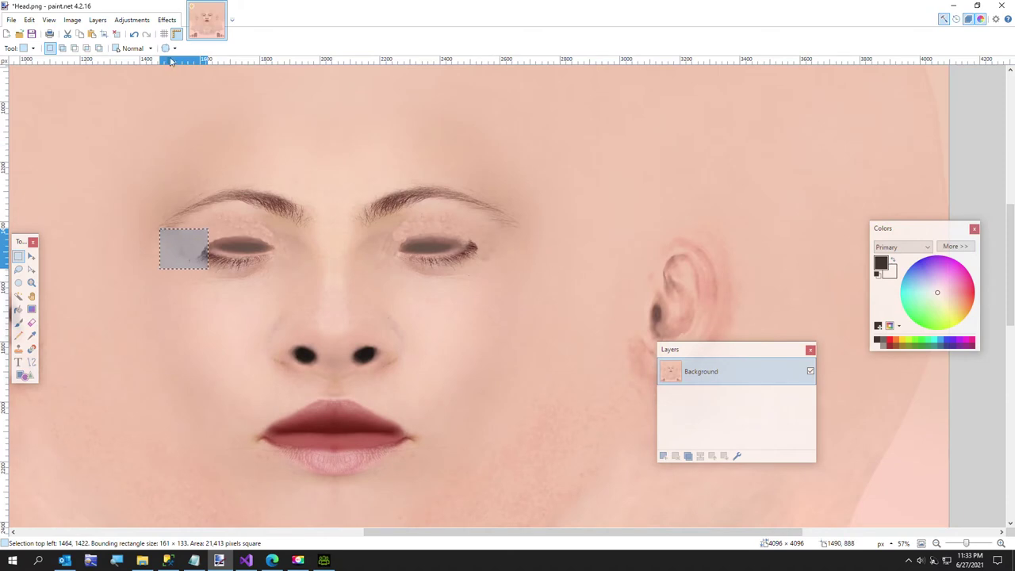
left_click(167, 20)
mouse_move(179, 136)
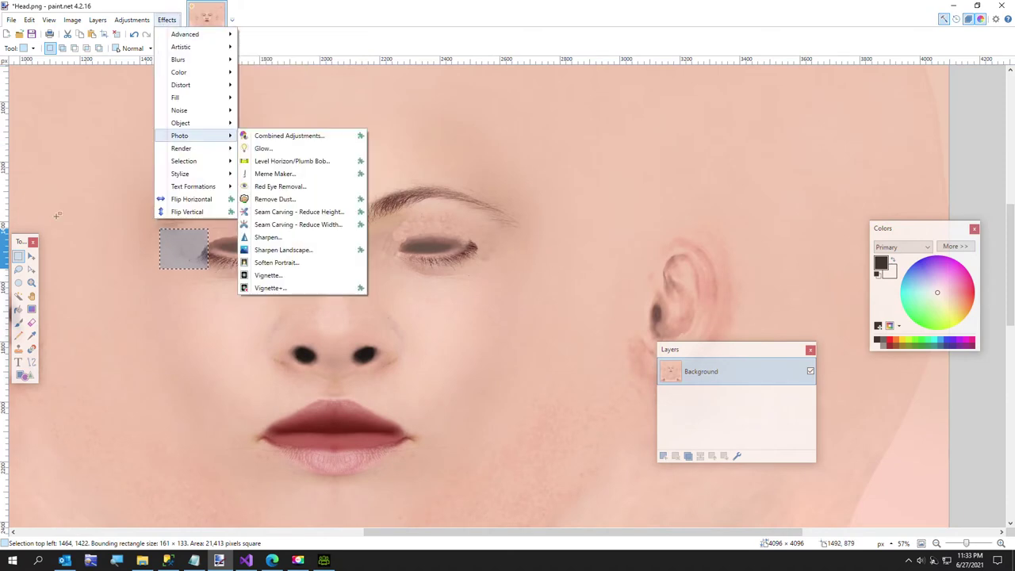
left_click(31, 271)
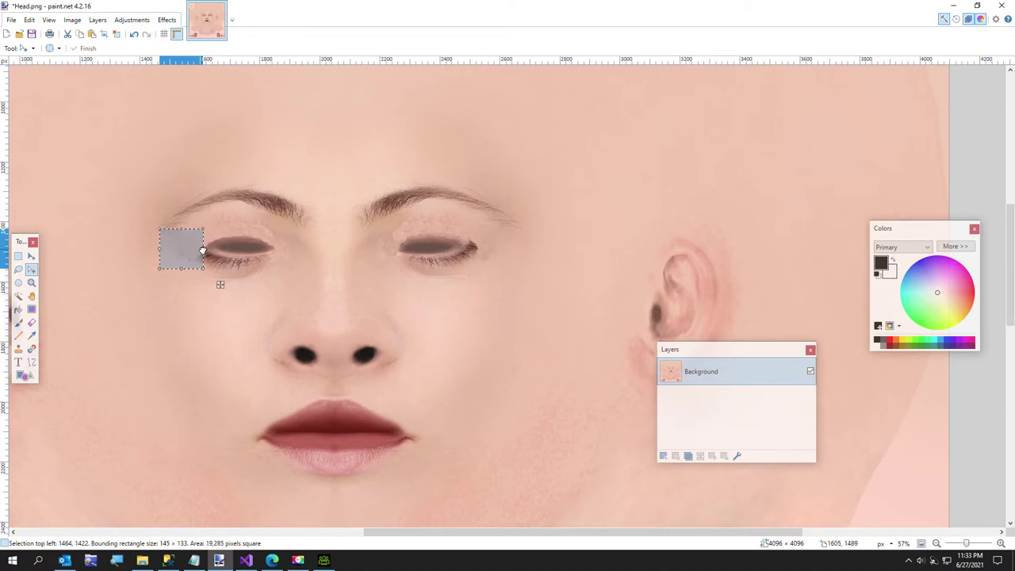
left_click(166, 19)
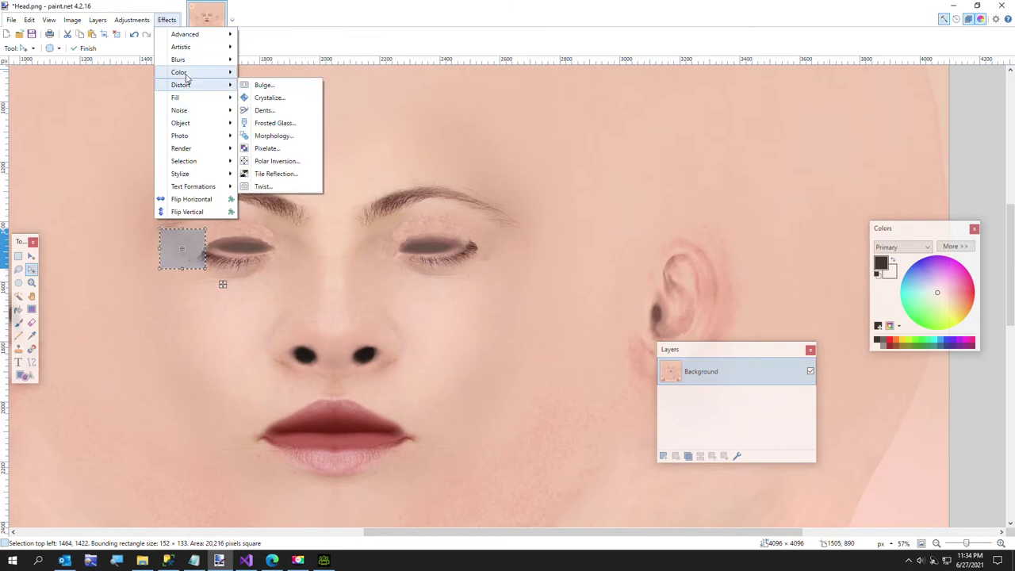
mouse_move(187, 60)
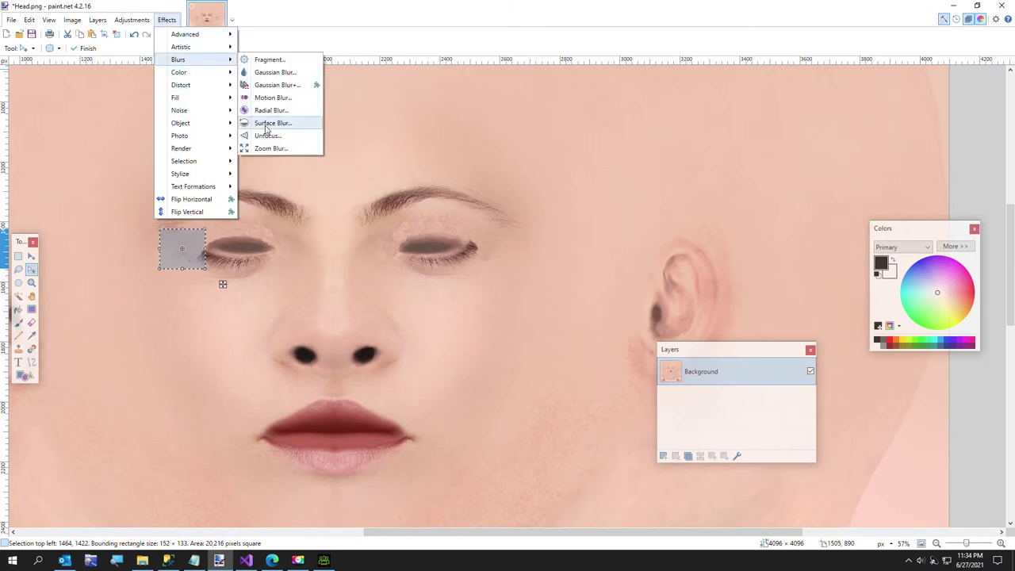
left_click(272, 123)
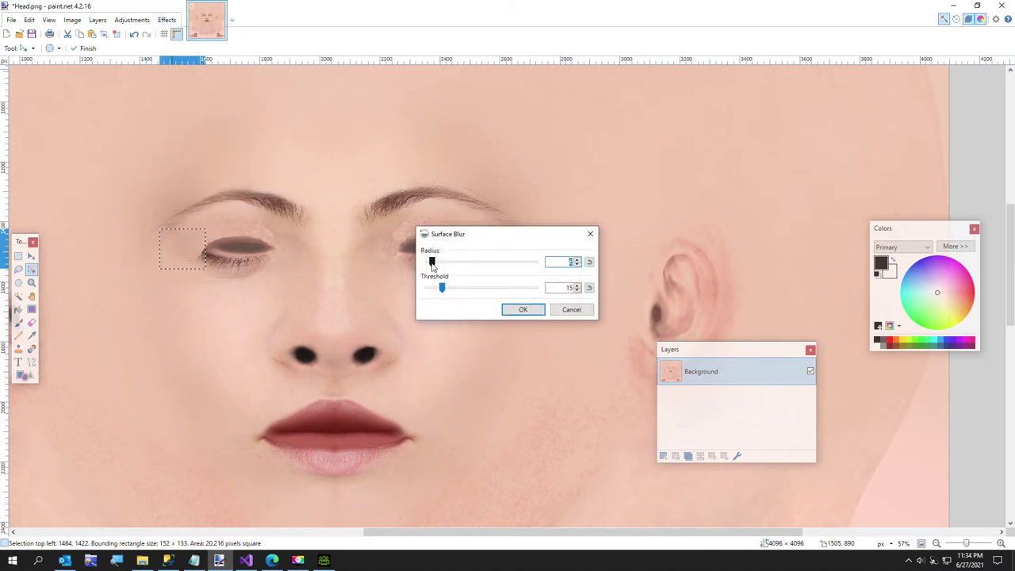
left_click_drag(433, 266, 442, 267)
left_click_drag(442, 289, 445, 293)
left_click(512, 310)
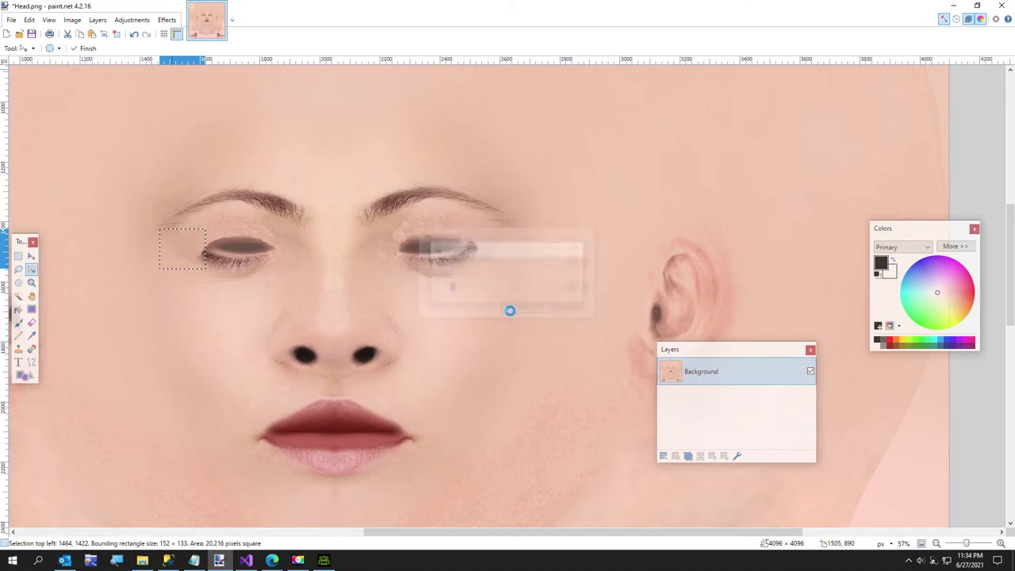
key("ctrl+d")
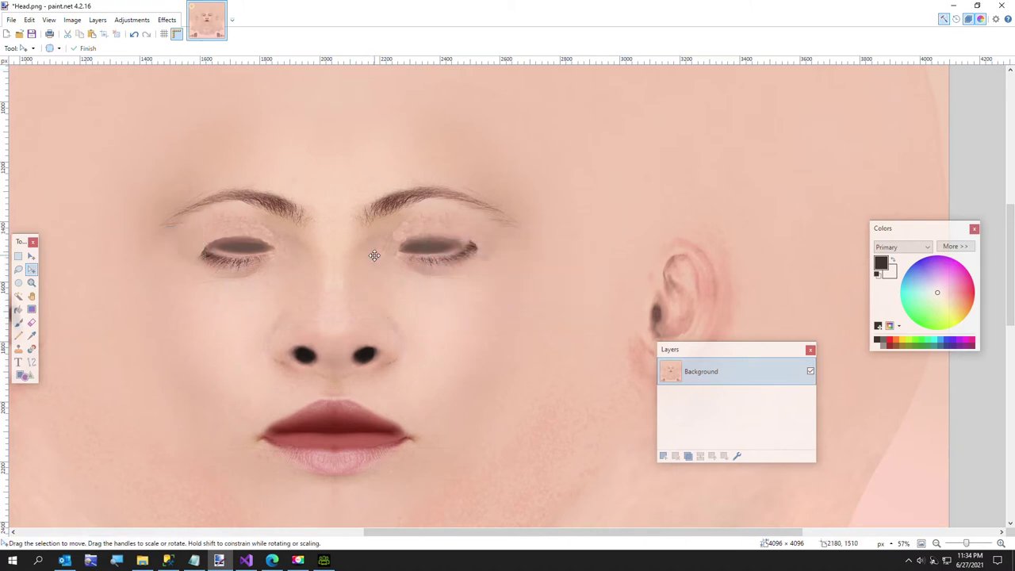
left_click(18, 256)
Step: Repeat the Surface Blur on the left eyelid and the nose bridge
left_click_drag(254, 217, 302, 243)
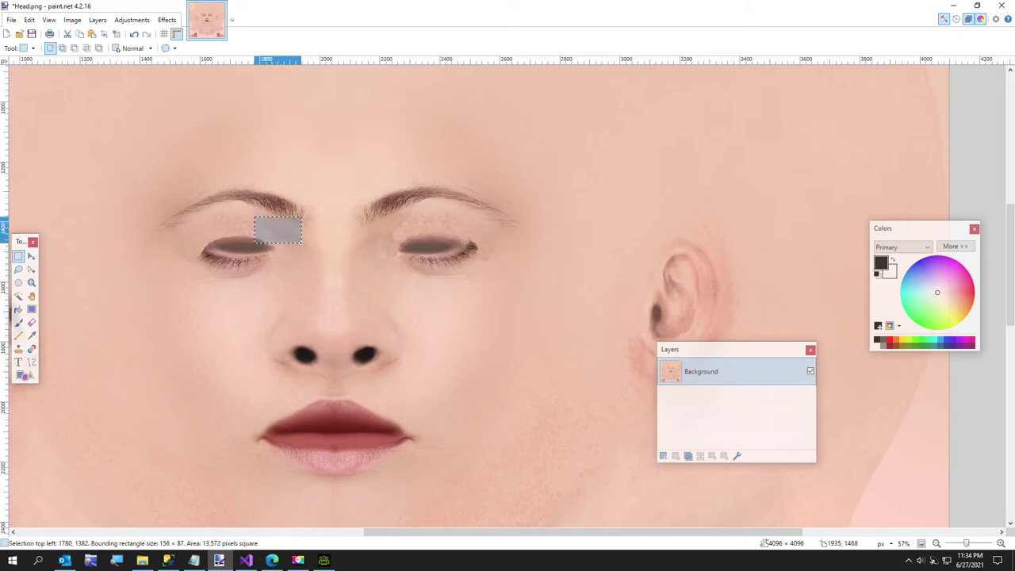
left_click(167, 20)
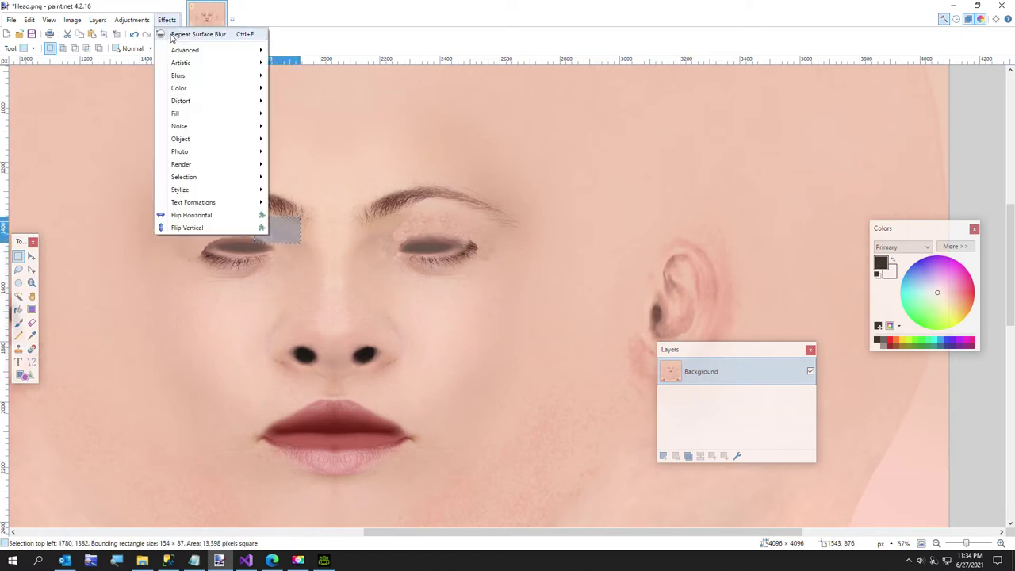
left_click(198, 32)
left_click(315, 184)
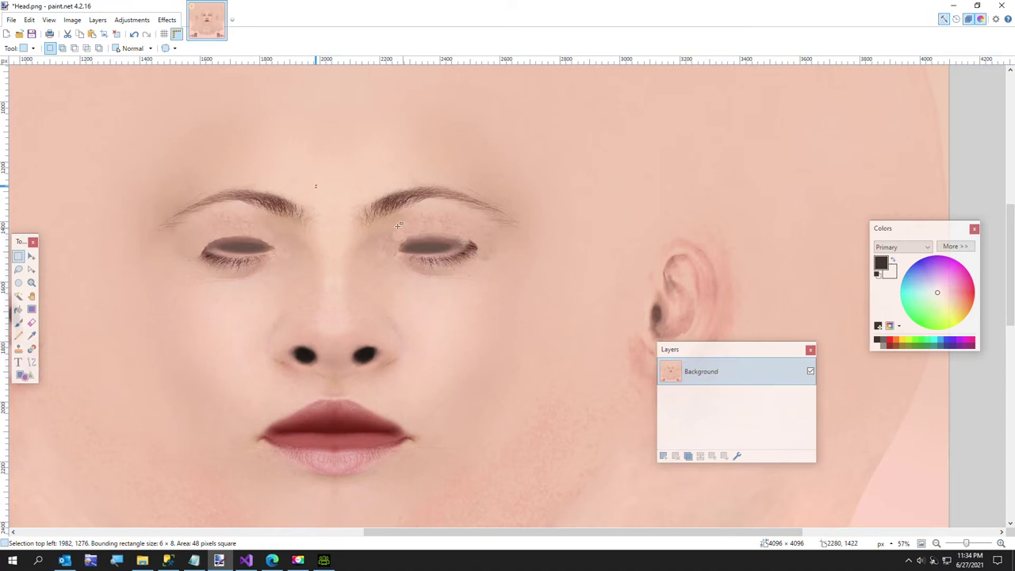
left_click_drag(371, 223, 400, 262)
left_click(167, 20)
left_click(166, 19)
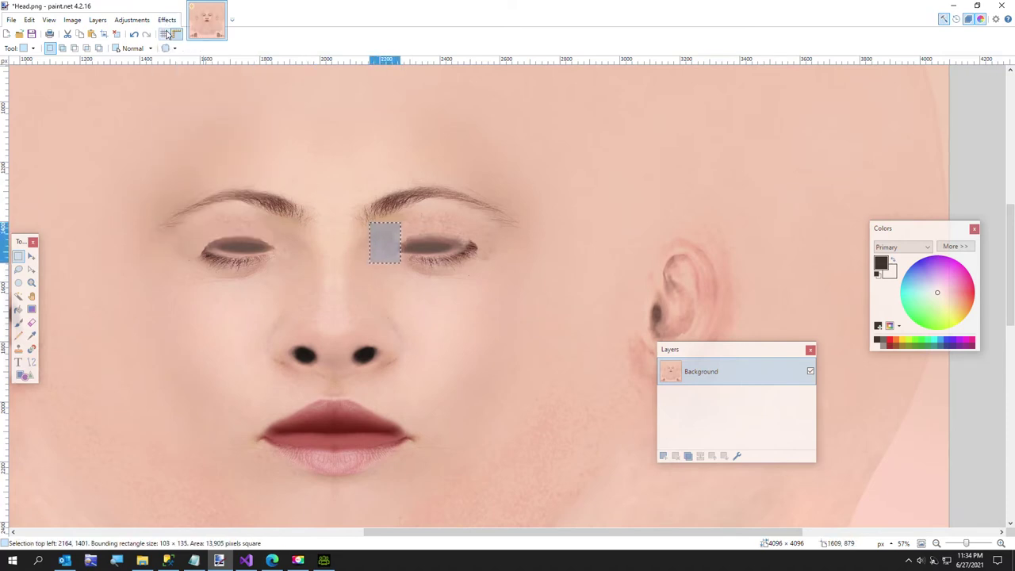
left_click(167, 20)
left_click(198, 34)
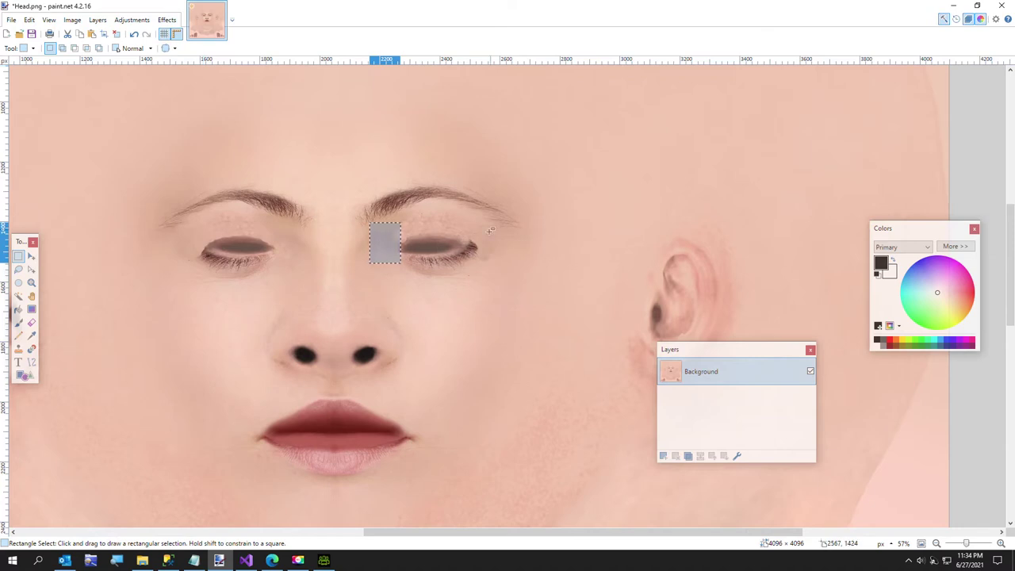
Step: Set a clone source above the right eye and repeat the Surface Blur over the right eye area
left_click(19, 348)
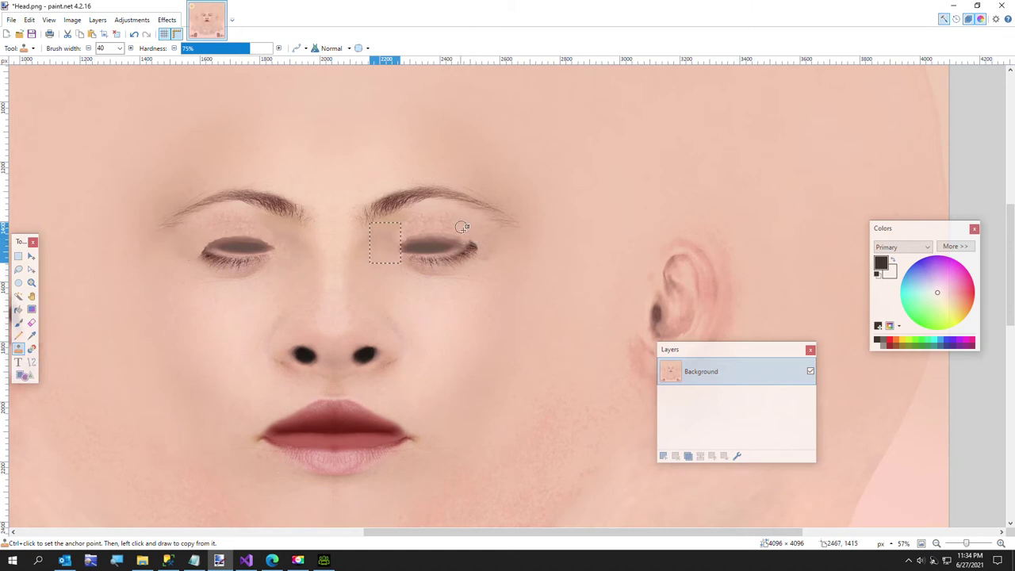
key("ctrl+d")
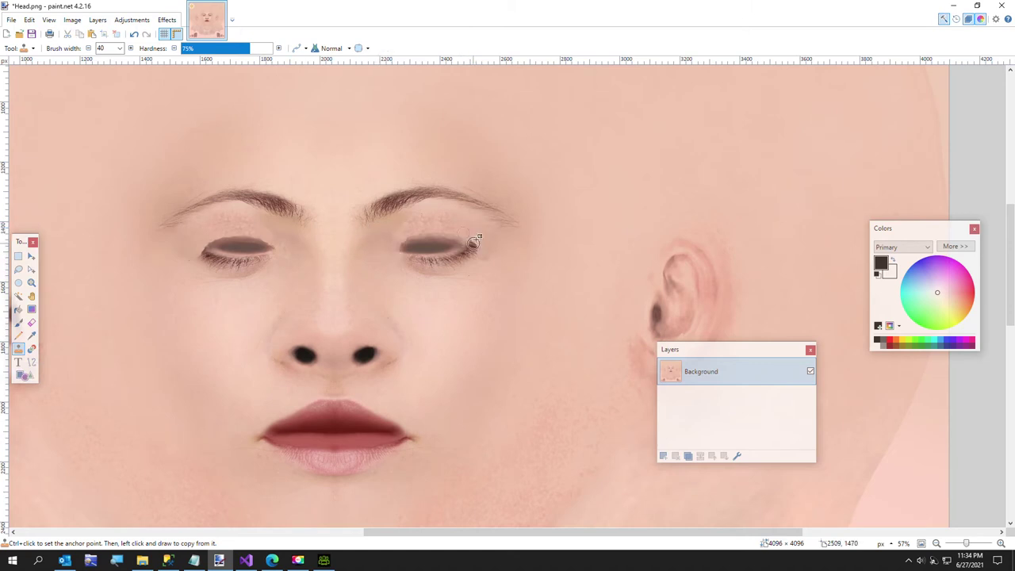
left_click(453, 218, "ctrl")
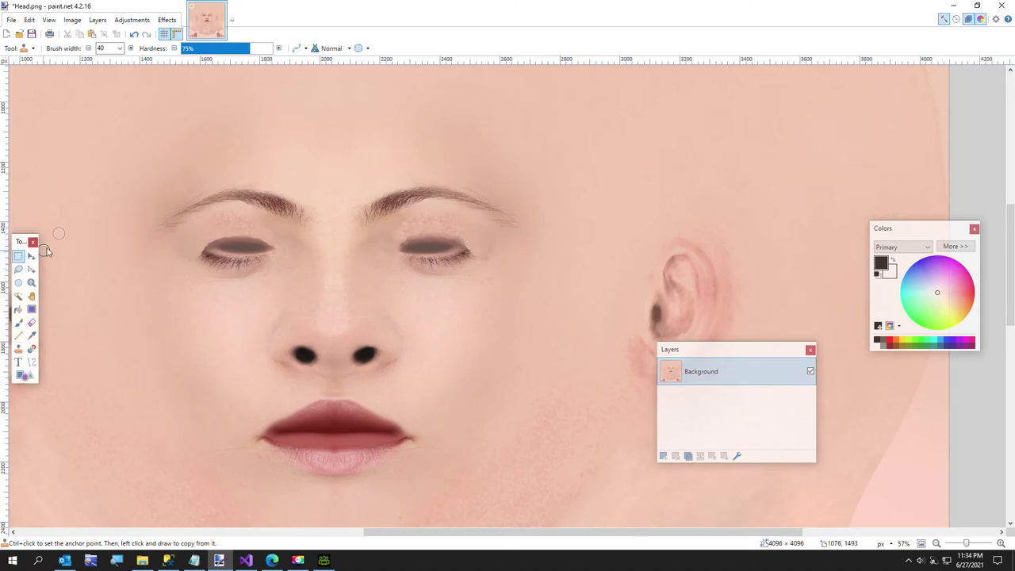
left_click(18, 256)
left_click_drag(391, 212, 503, 244)
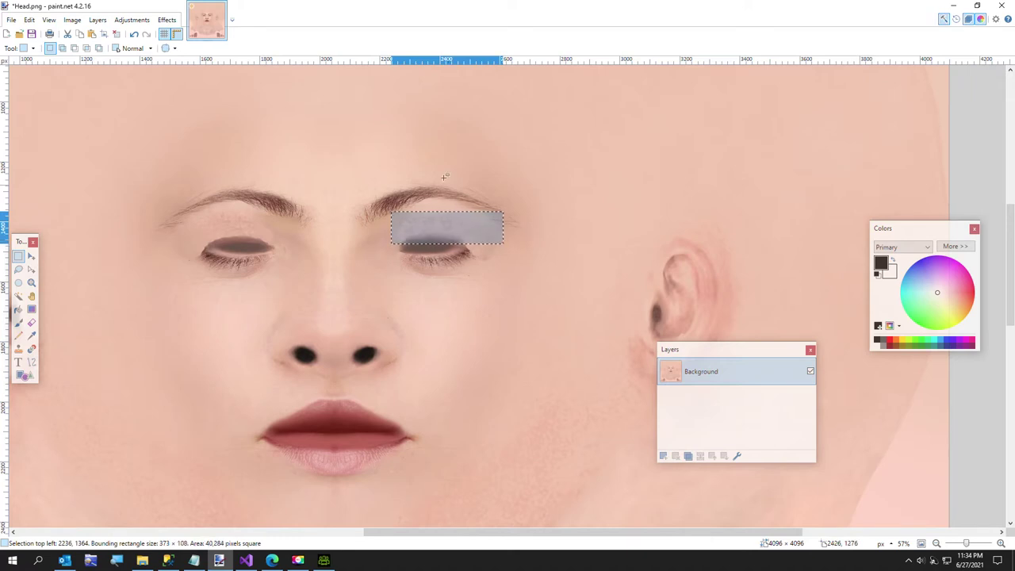
left_click(167, 20)
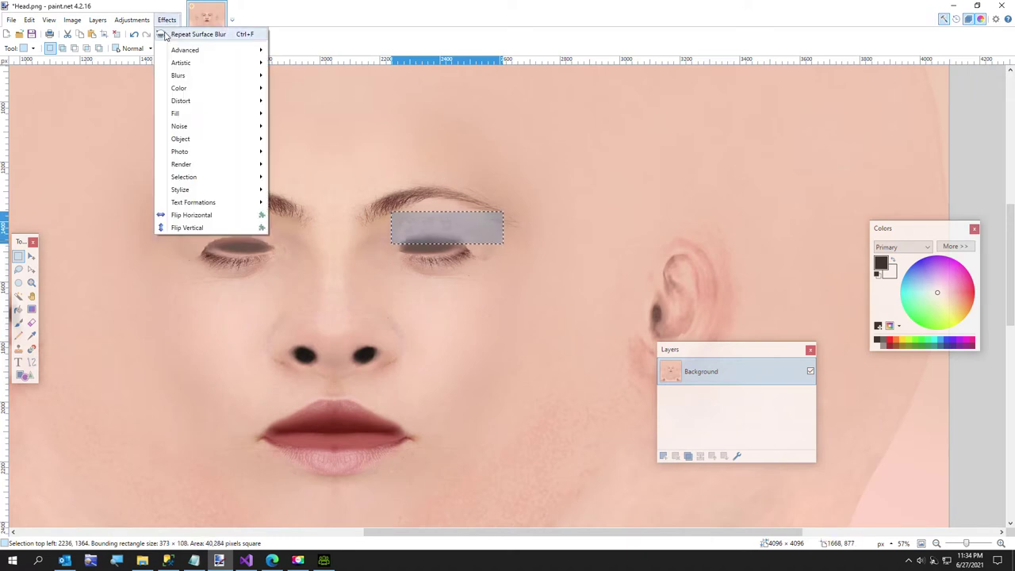
left_click(184, 33)
left_click(568, 294)
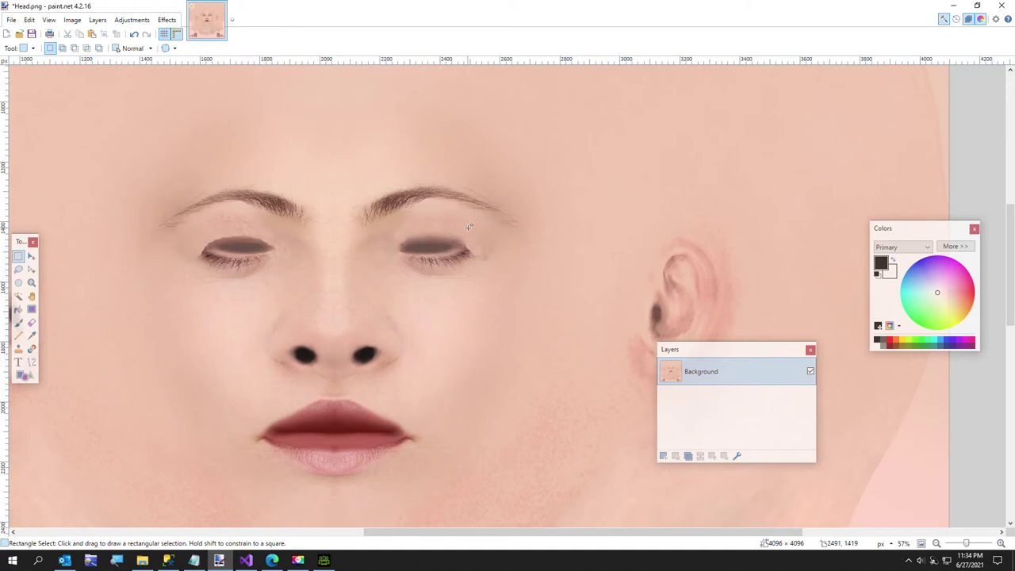
Step: Repeat the Surface Blur on the skin beyond the right eye's outer corner
left_click_drag(461, 224, 522, 260)
left_click(167, 20)
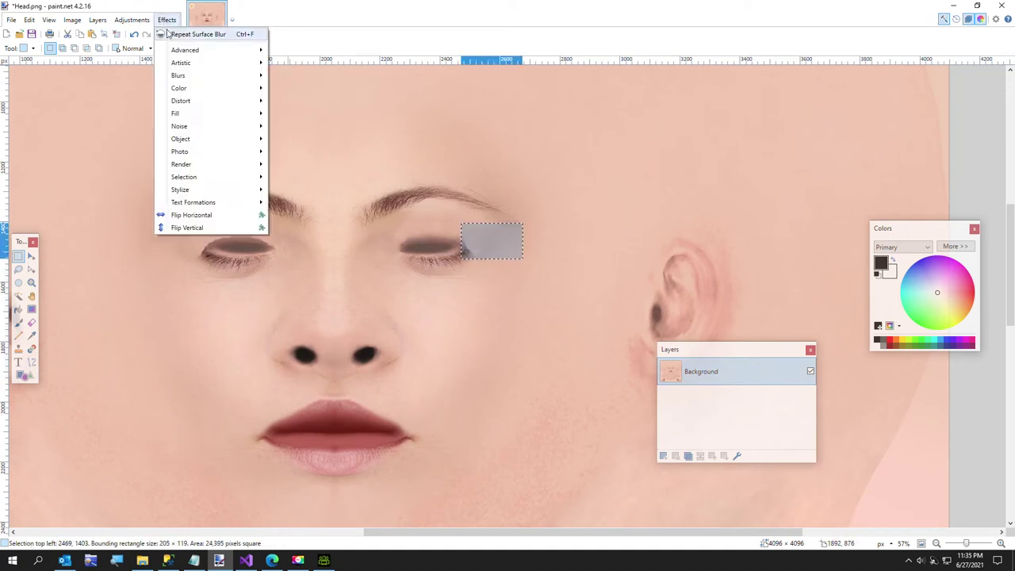
left_click(194, 34)
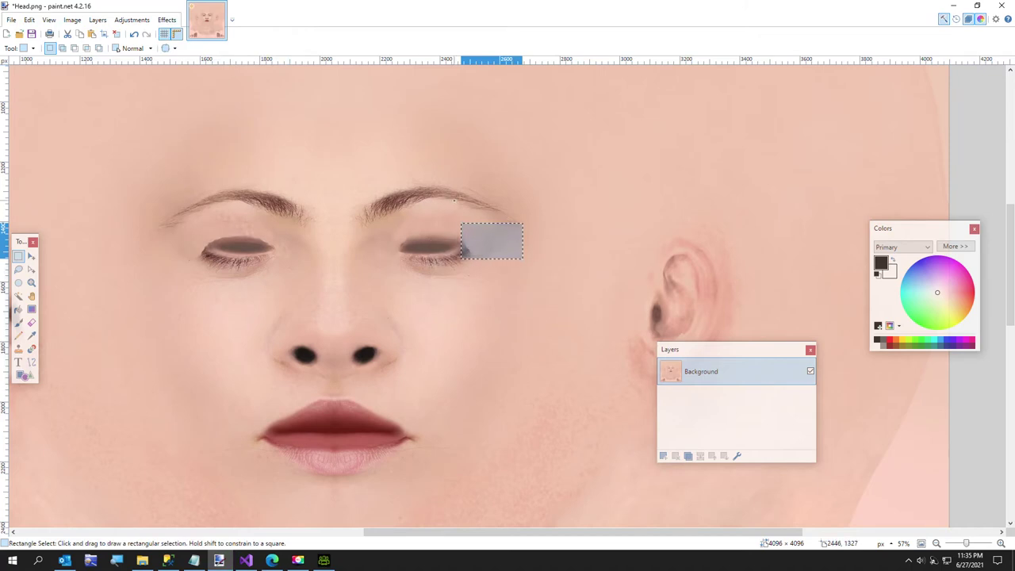
left_click(468, 240)
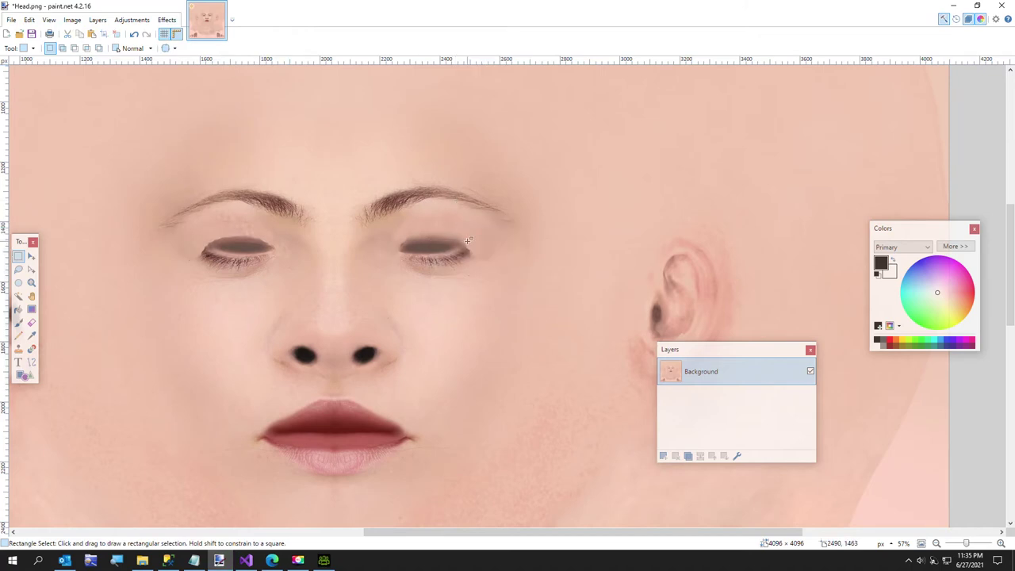
Step: Pick the Clone Stamp and zoom out and back in on the mouth
left_click(18, 350)
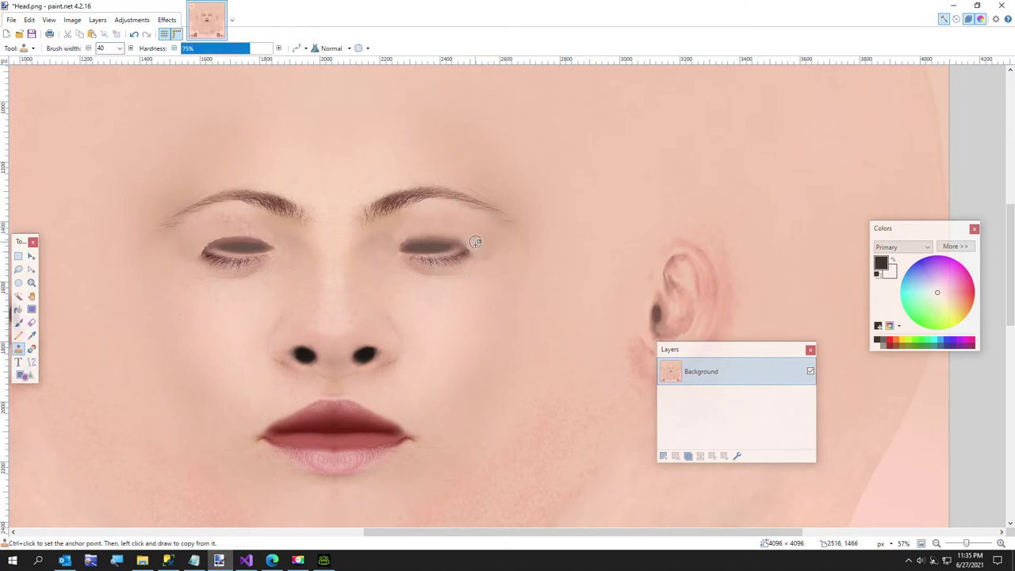
scroll(475, 251, "down", 2, "ctrl")
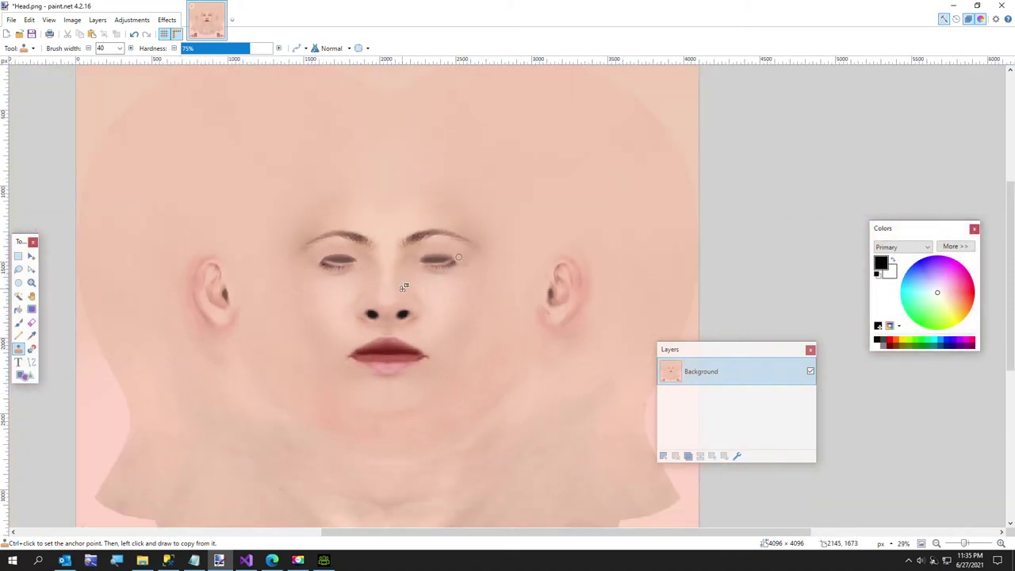
scroll(403, 399, "up", 2, "ctrl")
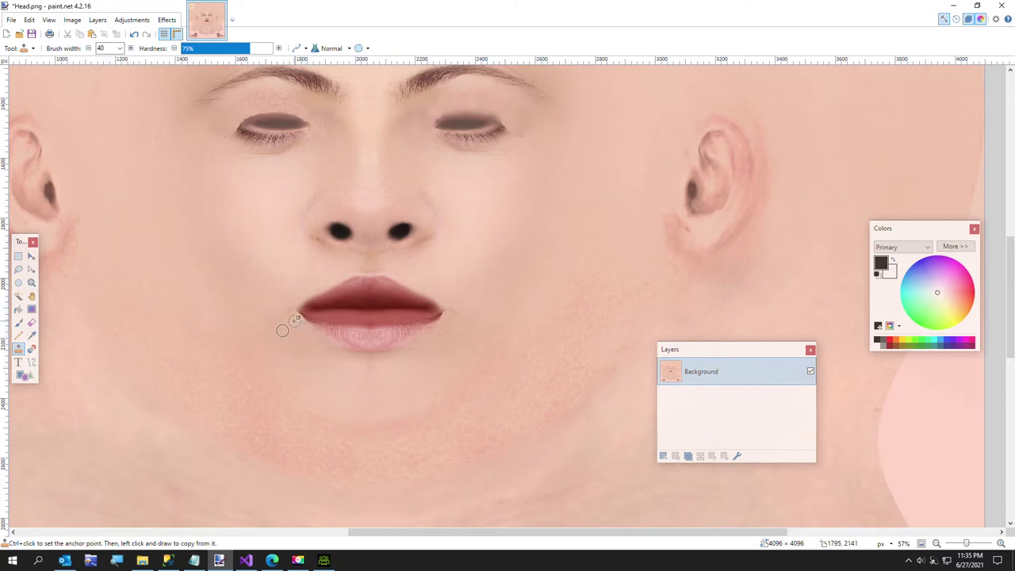
Step: Repeat the Surface Blur on the skin patches beside the left and right lip corners
left_click(18, 256)
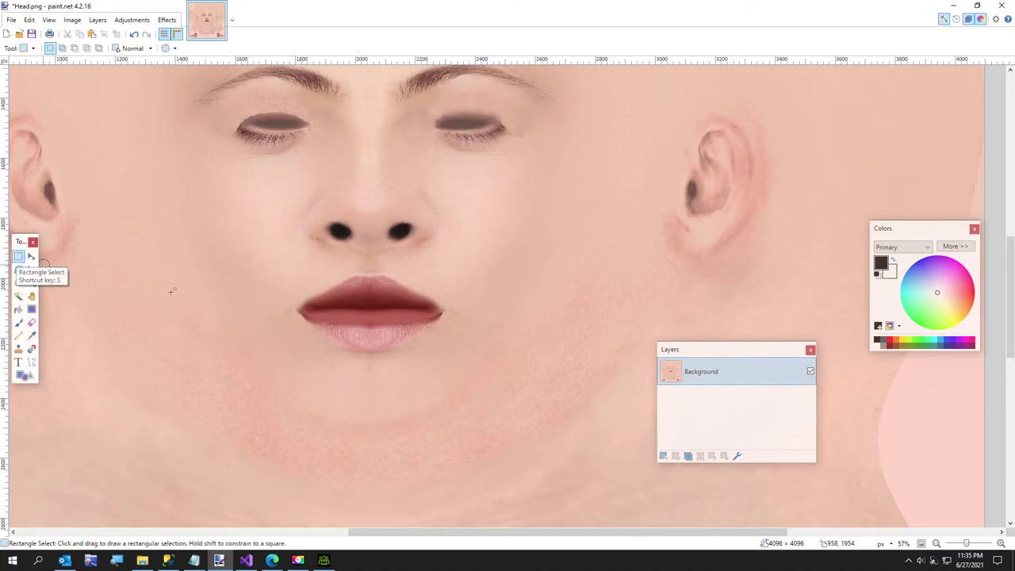
left_click_drag(254, 301, 314, 350)
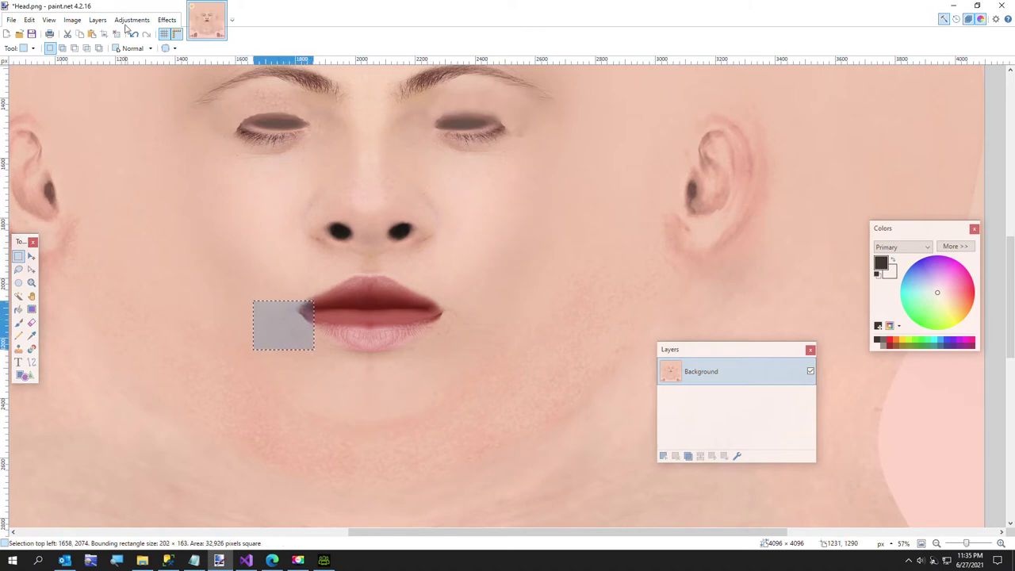
left_click(167, 20)
left_click(191, 32)
left_click(449, 306)
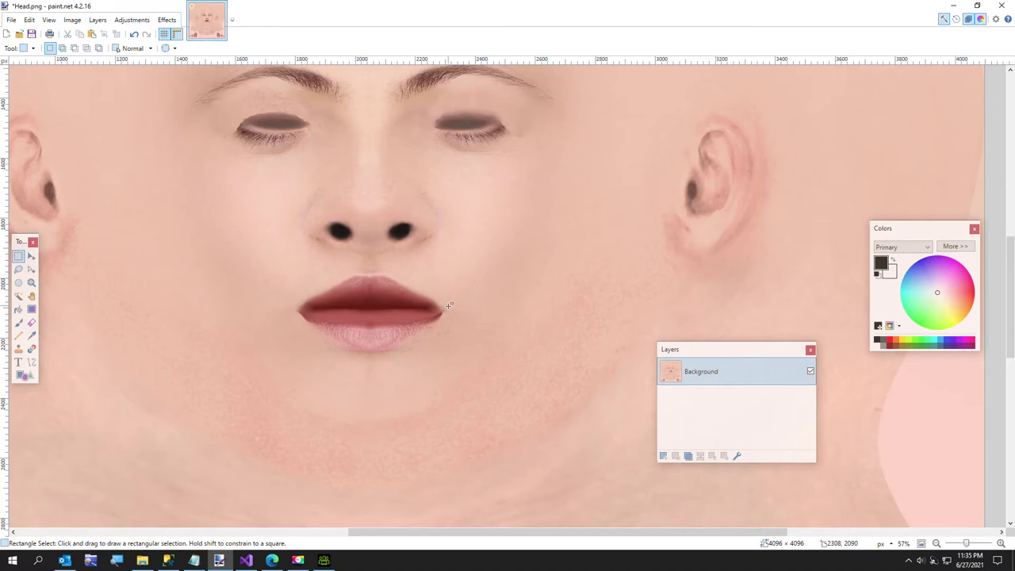
left_click_drag(439, 296, 482, 346)
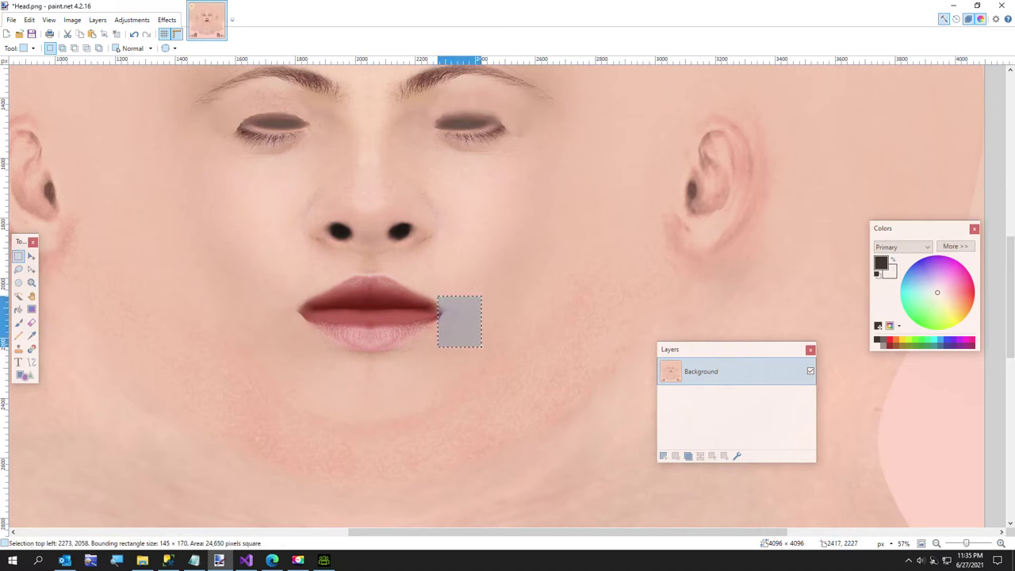
left_click(166, 20)
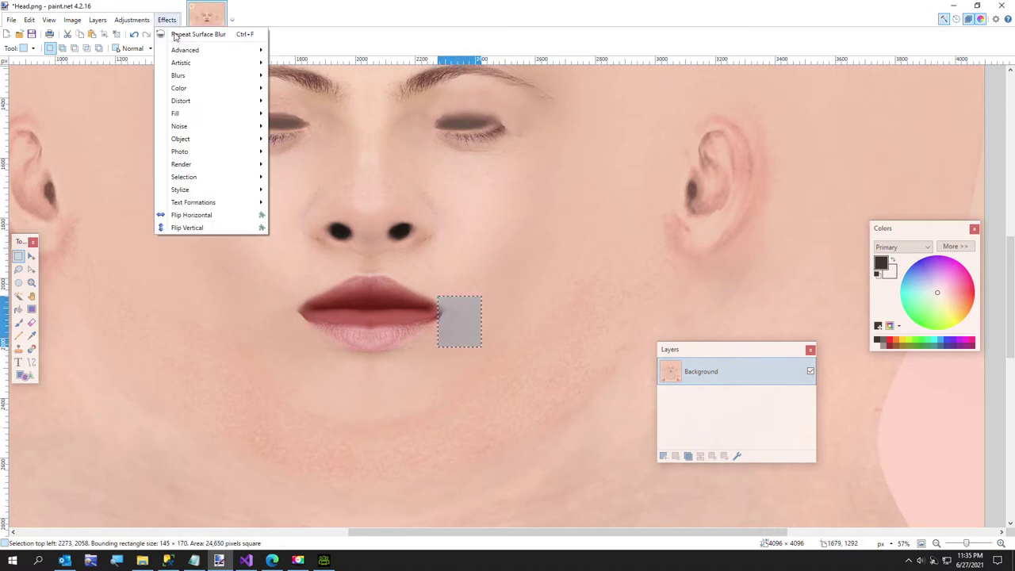
left_click(174, 34)
left_click(386, 238)
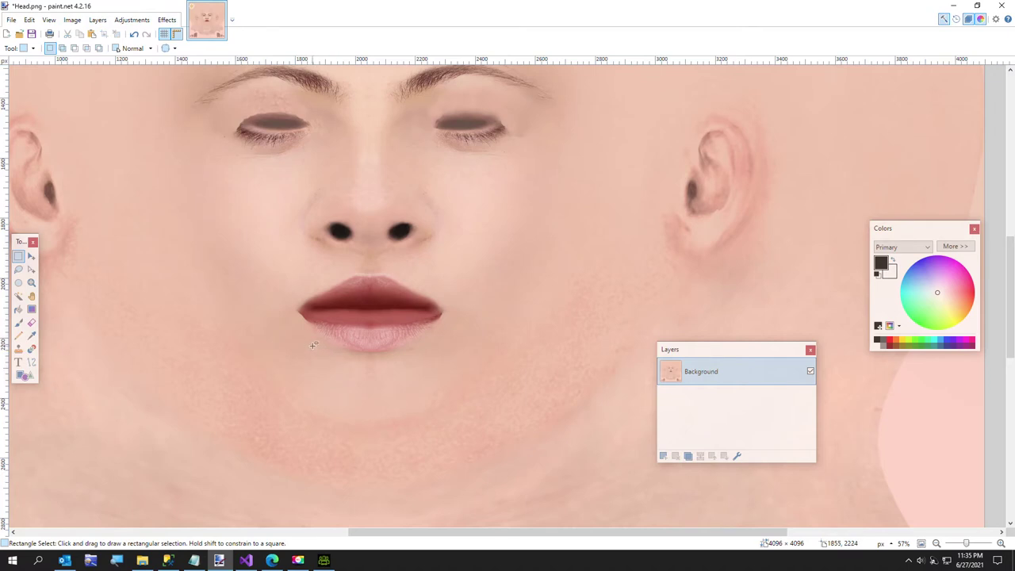
Step: Repeat the Surface Blur on a thin strip just below the lower lip
left_click_drag(310, 344, 439, 359)
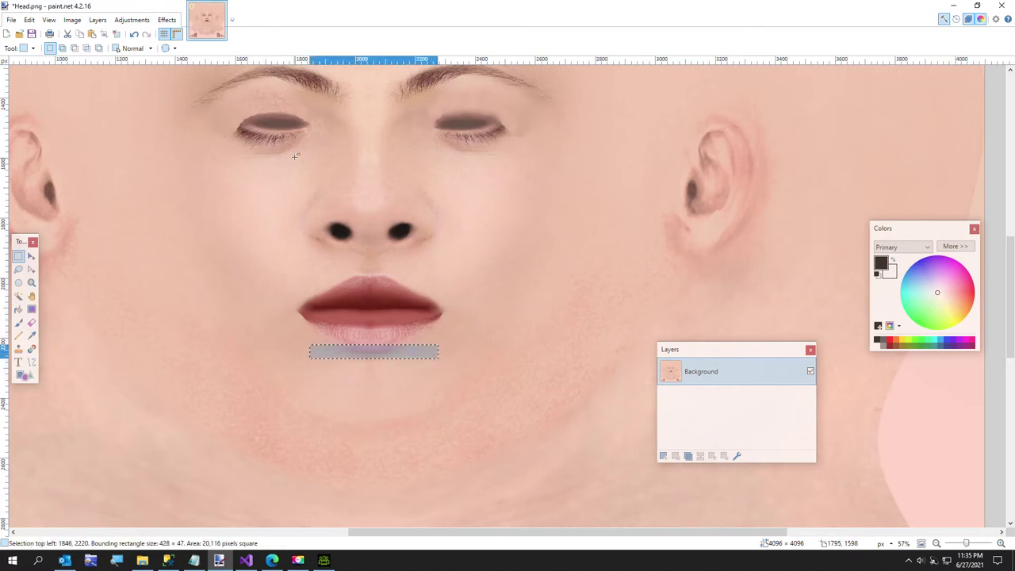
left_click(167, 20)
left_click(173, 33)
key("ctrl+d")
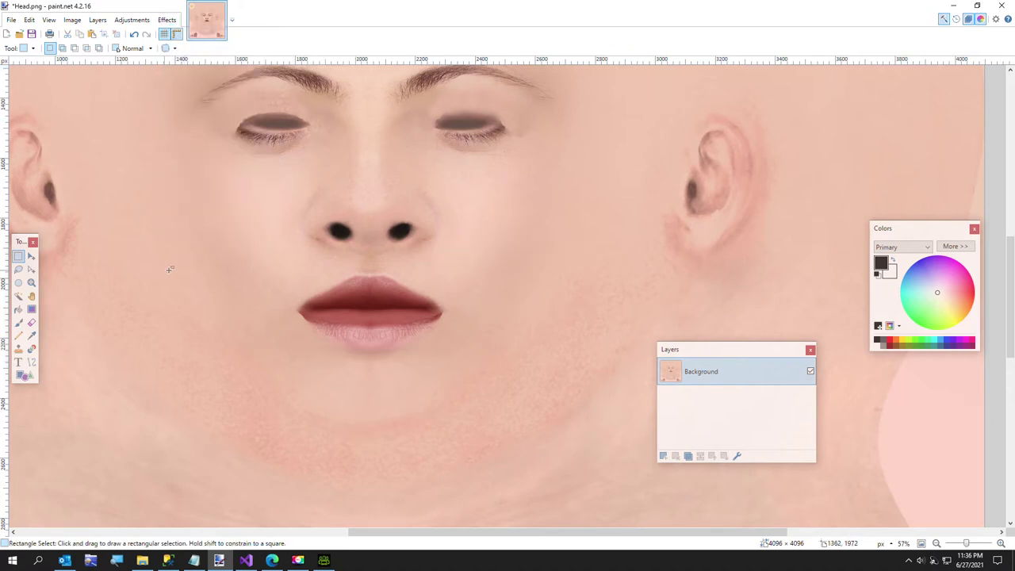
scroll(171, 270, "down", 2, "ctrl")
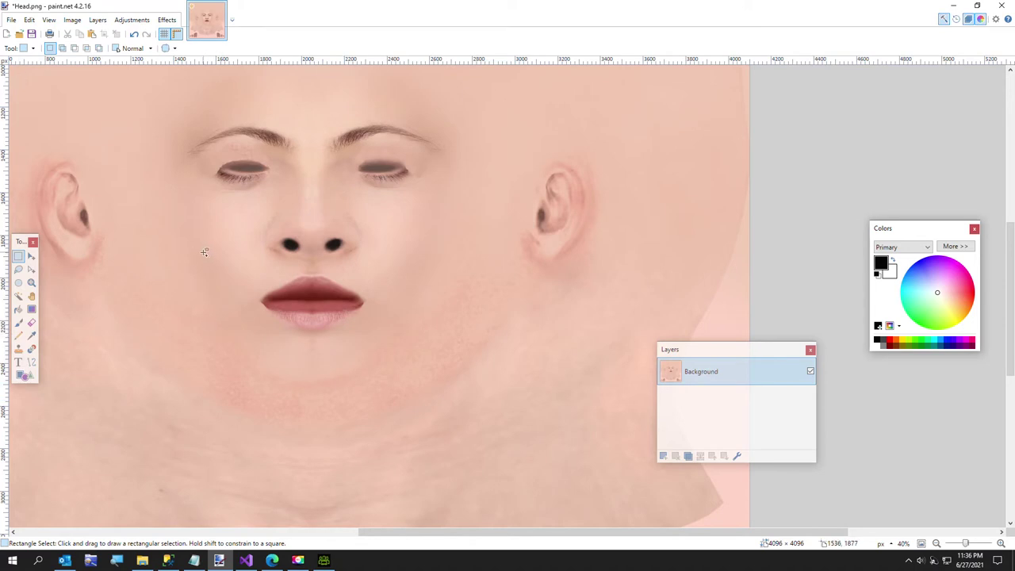
scroll(204, 252, "down", 1, "ctrl")
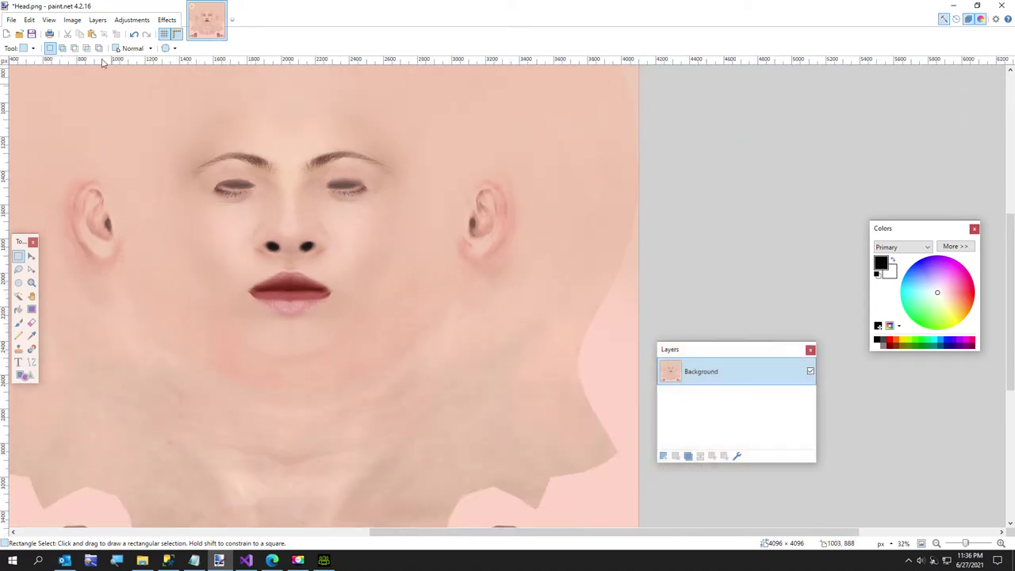
Step: Save the texture as Head2.png in C:\Temp, accepting the PNG save settings
left_click(12, 19)
left_click(32, 101)
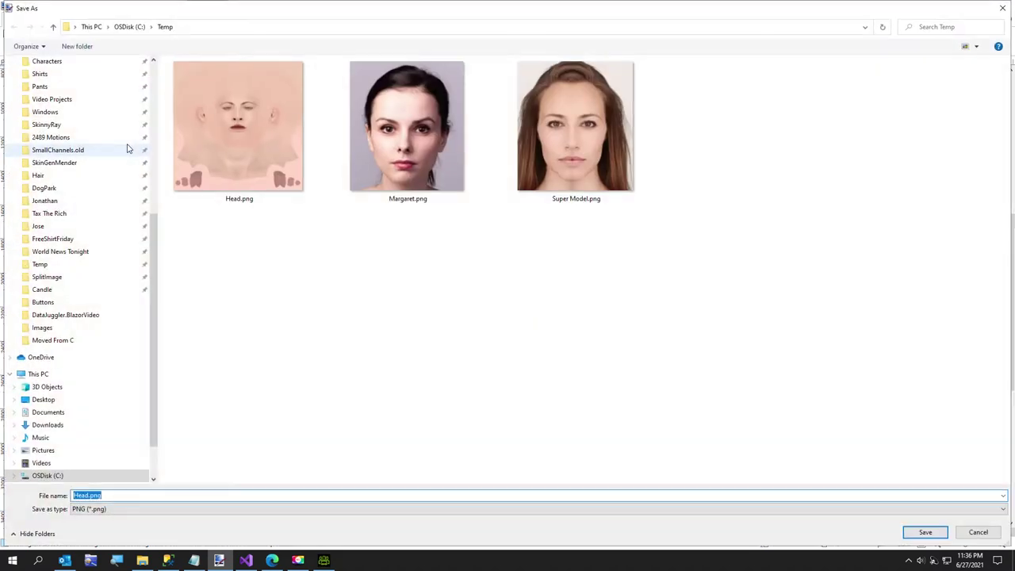
left_click(226, 139)
left_click(120, 495)
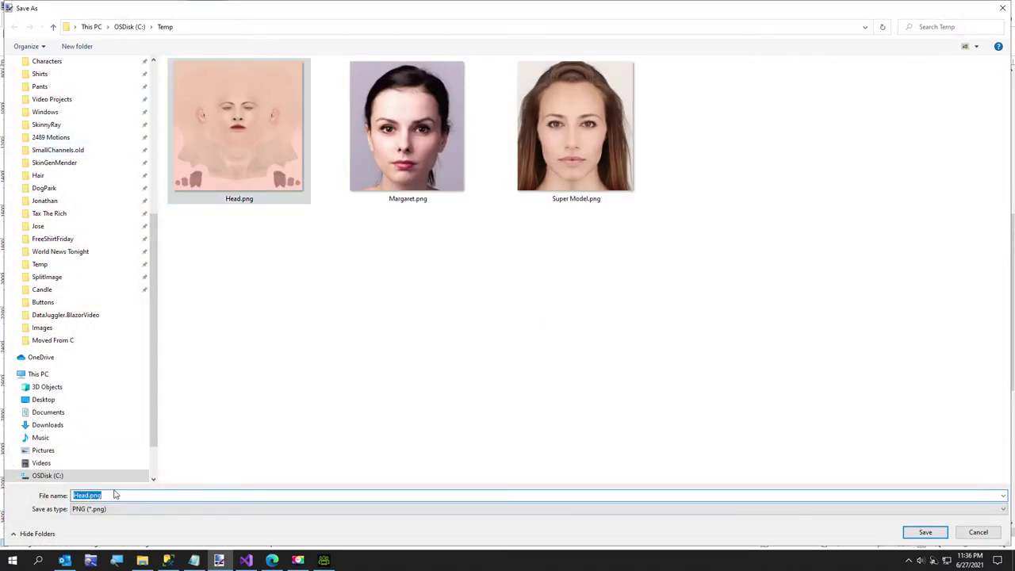
left_click(115, 495)
key("BackSpace")
key("Return")
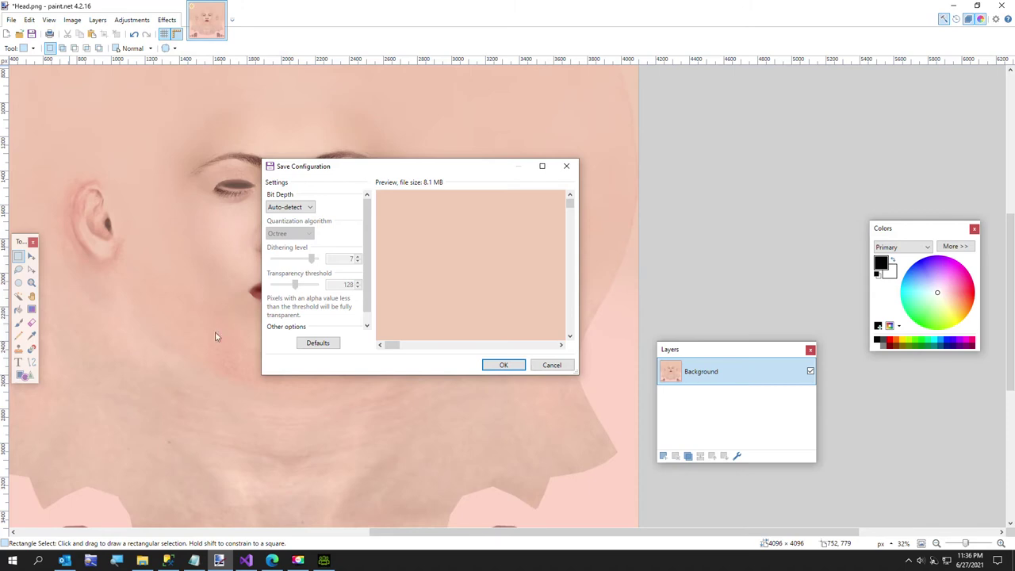
left_click(517, 366)
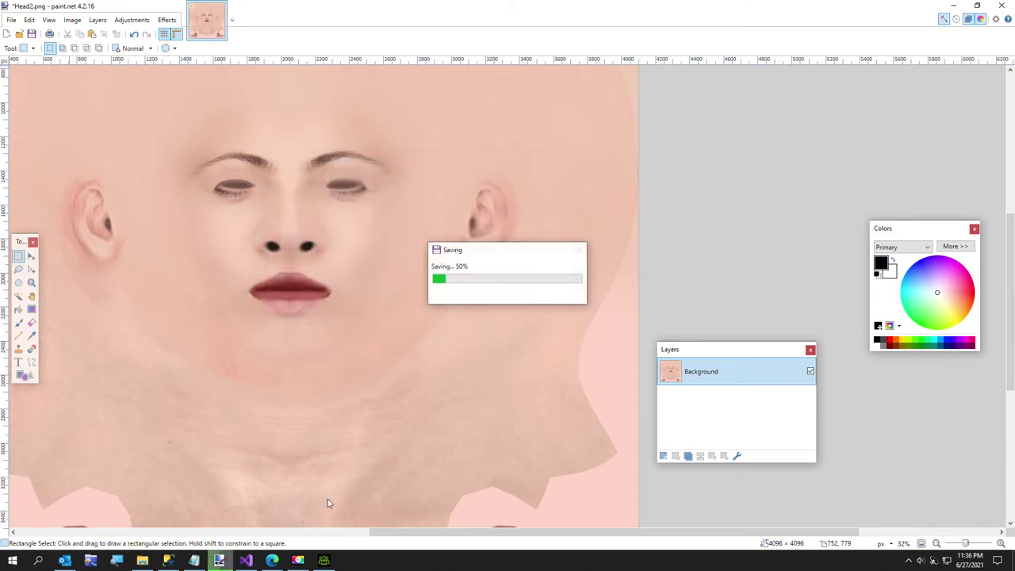
Step: Load Head2.png as the head's Base Color texture in Character Creator 3
left_click(324, 561)
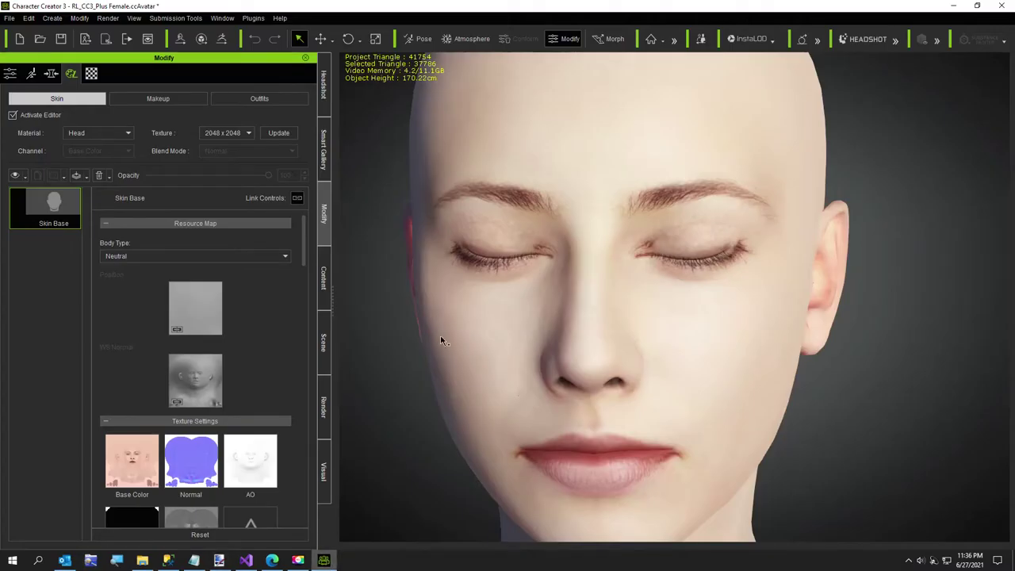
left_click(137, 466)
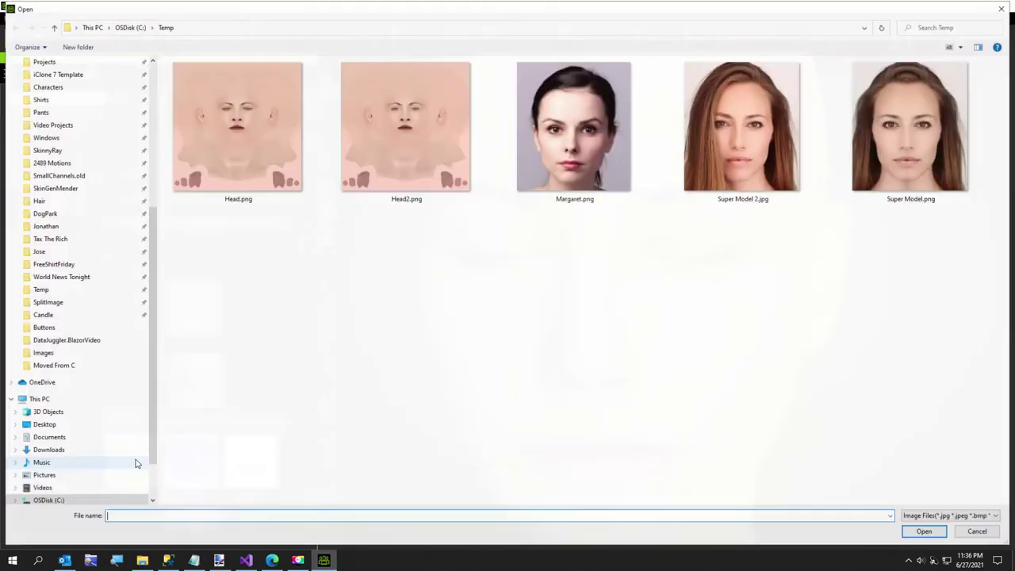
double_click(393, 148)
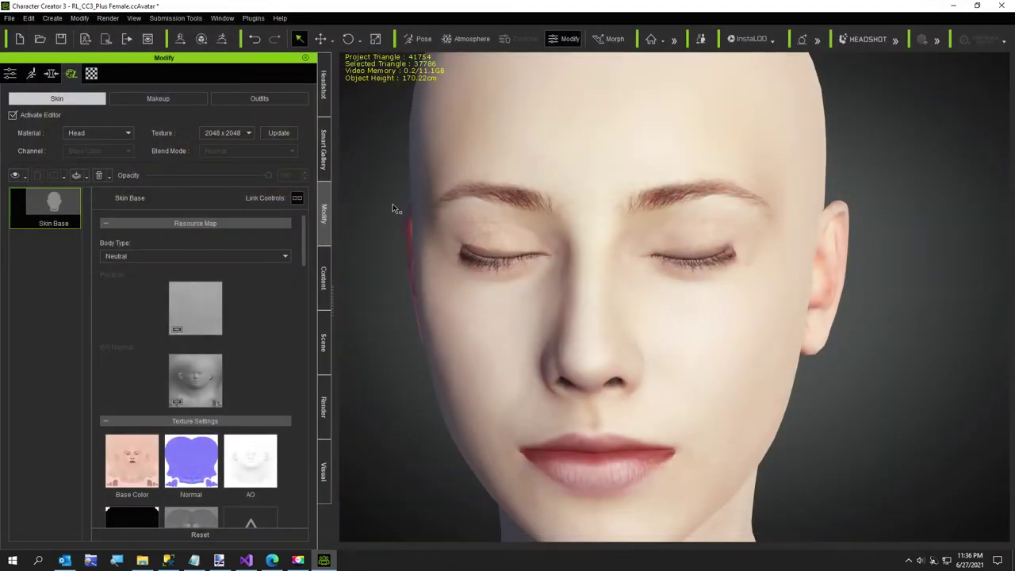
left_click_drag(394, 208, 476, 313)
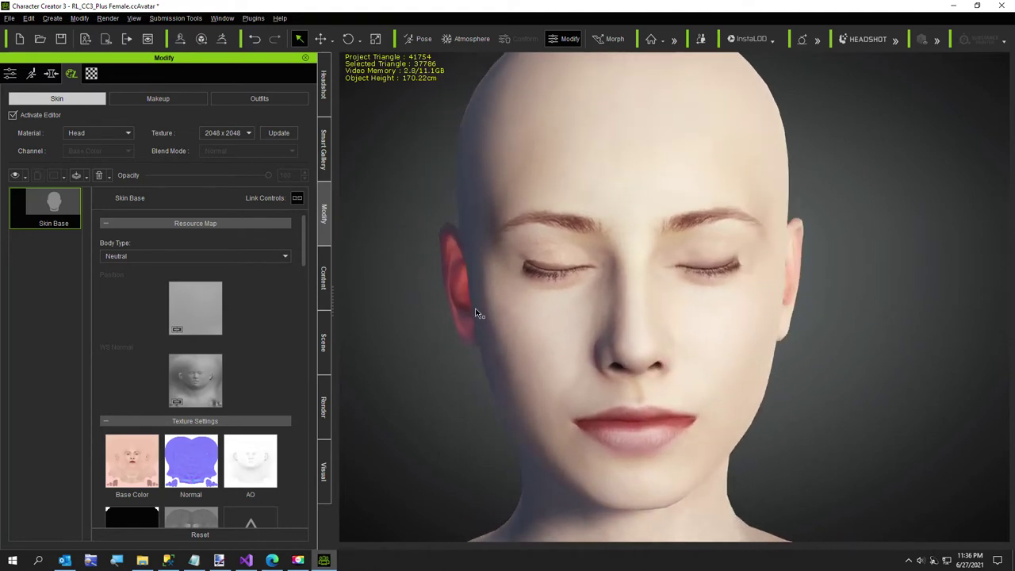
Step: Apply Correct Eyeblink and reopen the character's eyes
left_click(79, 18)
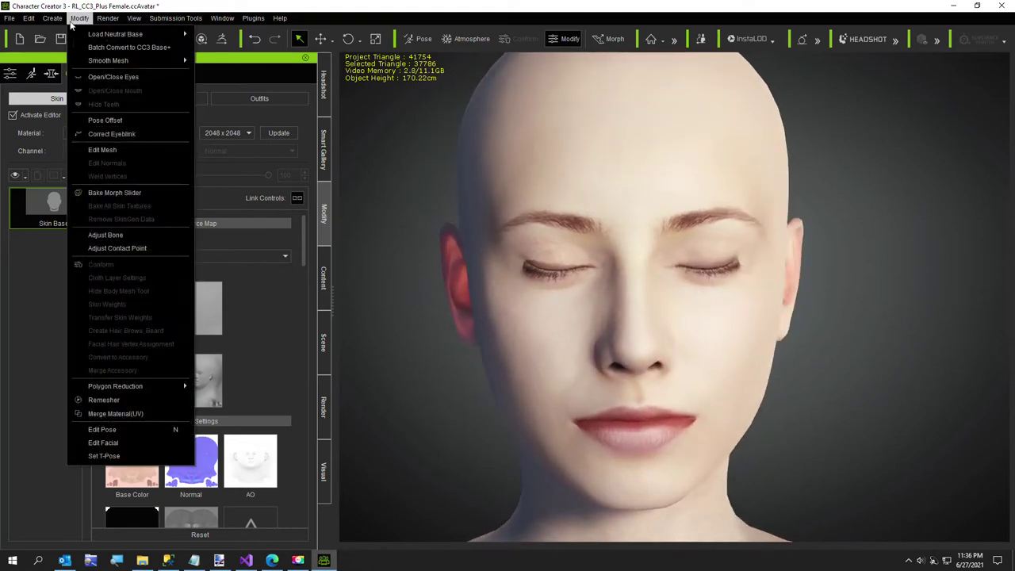
left_click(102, 135)
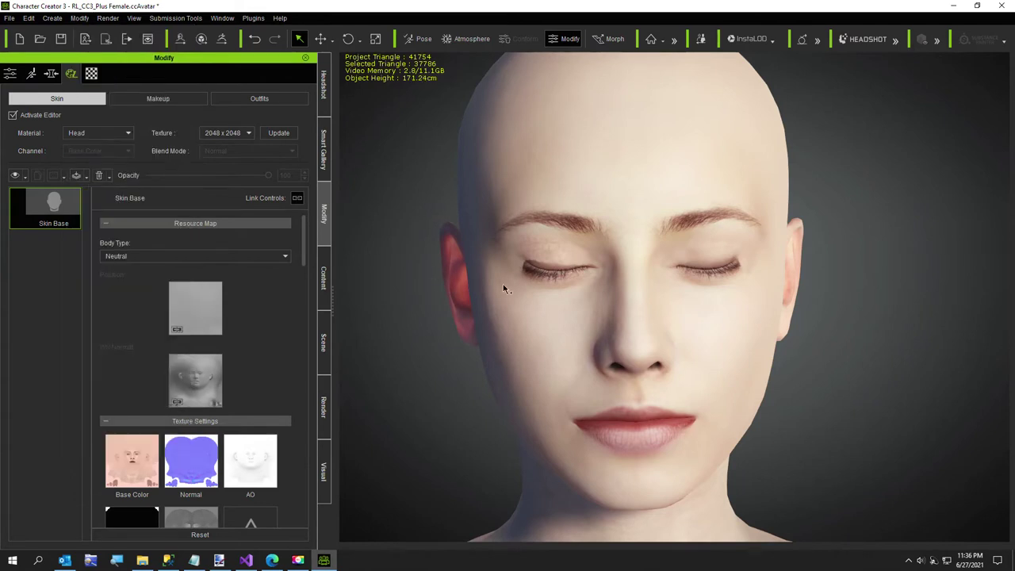
left_click(80, 18)
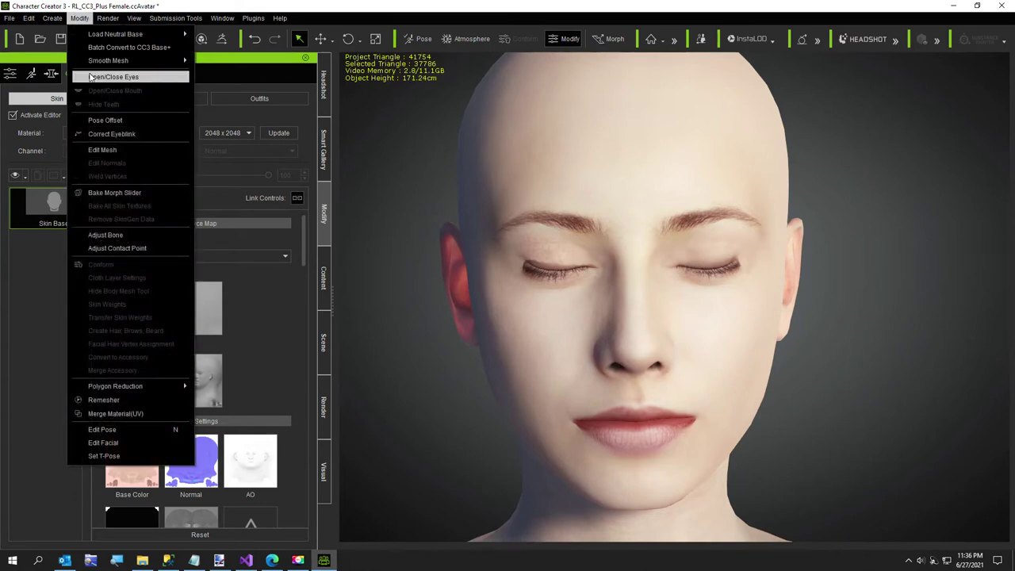
left_click(94, 76)
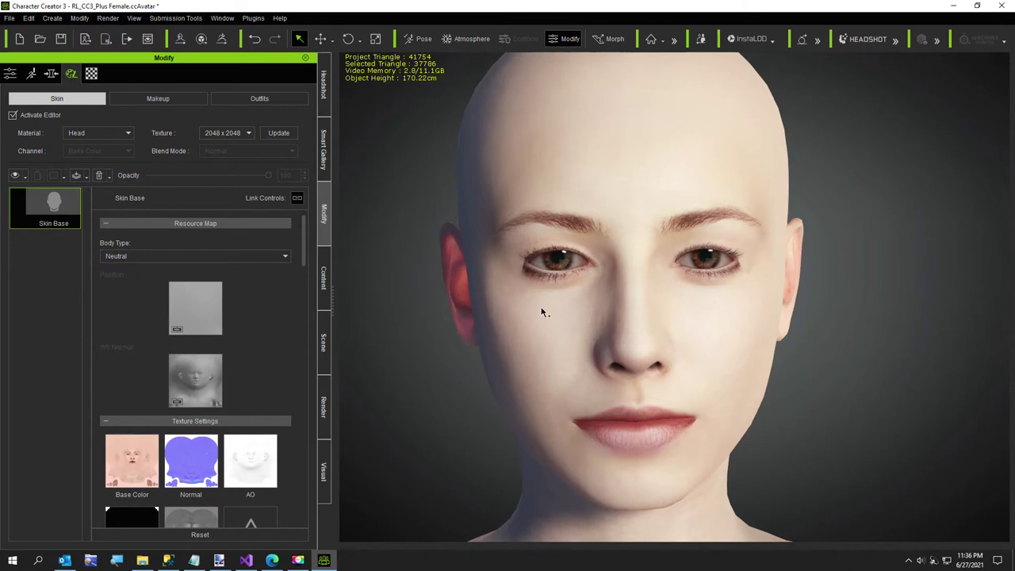
right_click_drag(532, 308, 519, 369)
scroll(522, 371, "up", 3)
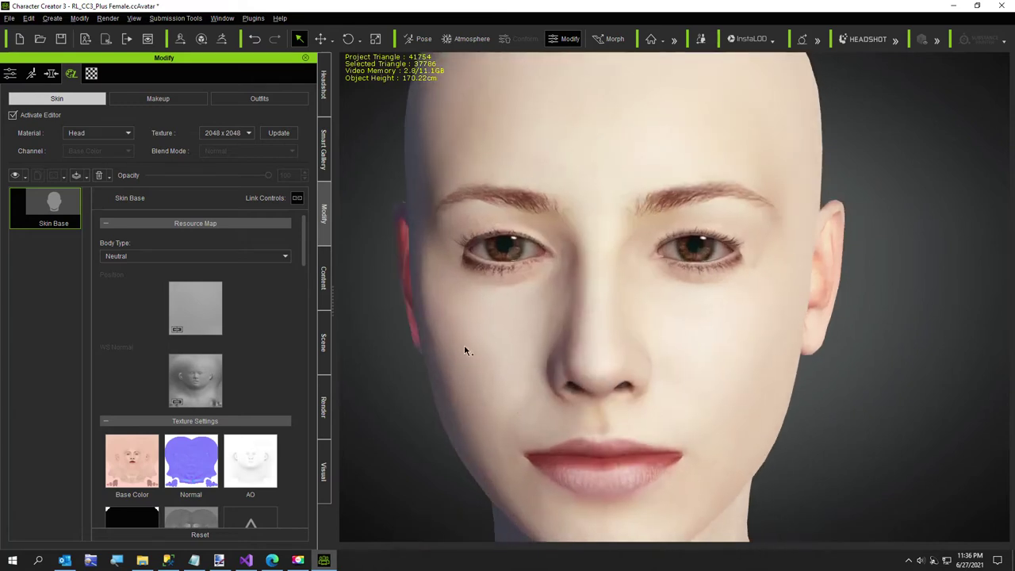
Step: Uncheck Activate Editor in the skin panel to bake the retouched face into the skin
left_click(323, 278)
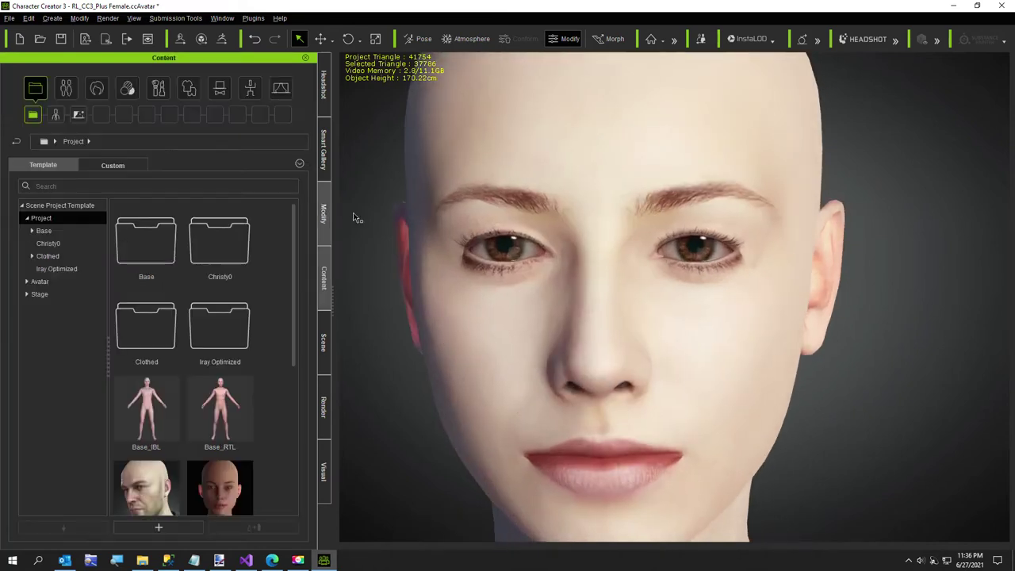
left_click(80, 17)
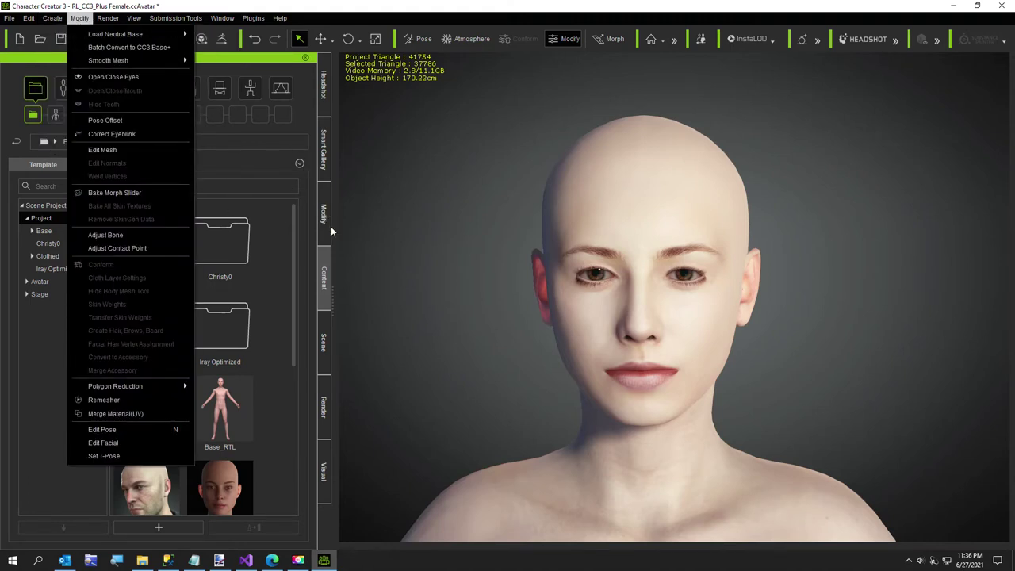
left_click(296, 292)
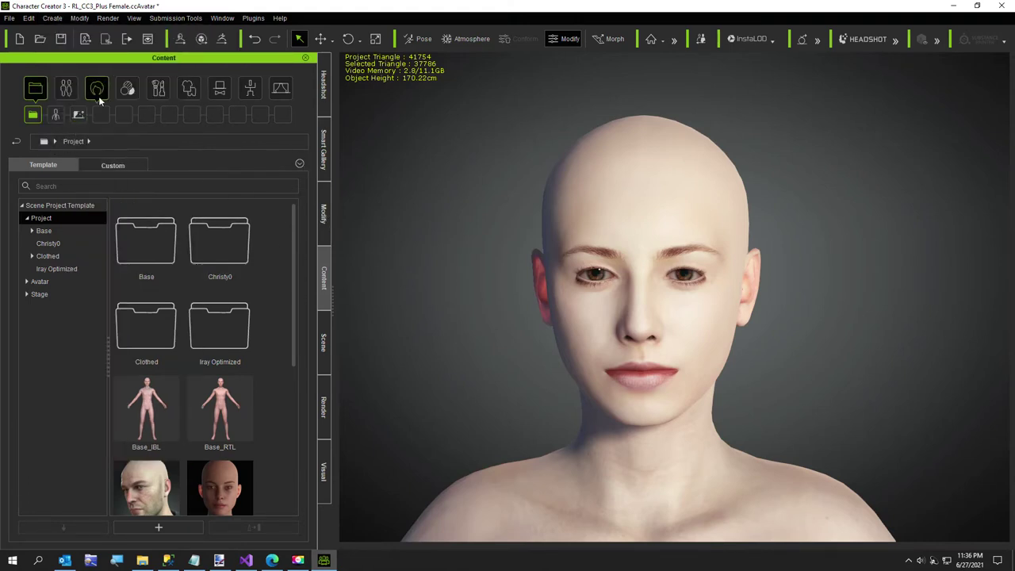
left_click(323, 216)
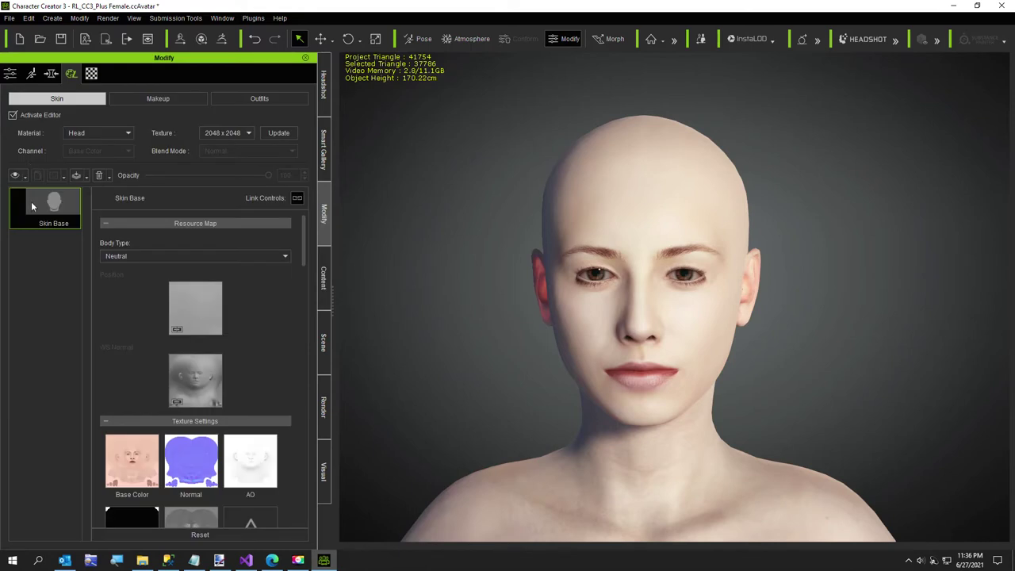
left_click(12, 115)
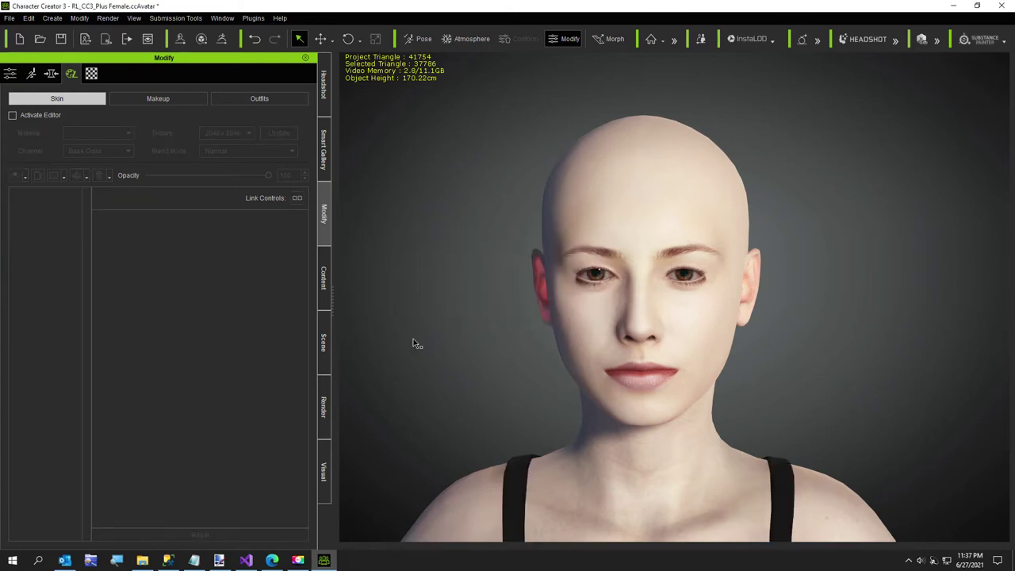
Step: Orbit to check the side of the baked head, then return to the content browser
right_click_drag(446, 273, 441, 304)
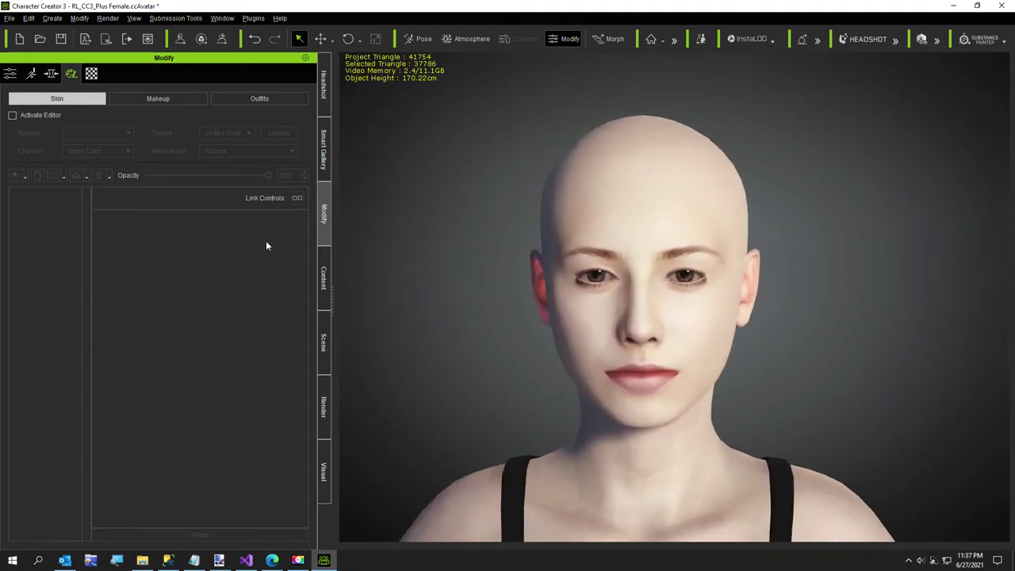
left_click(321, 278)
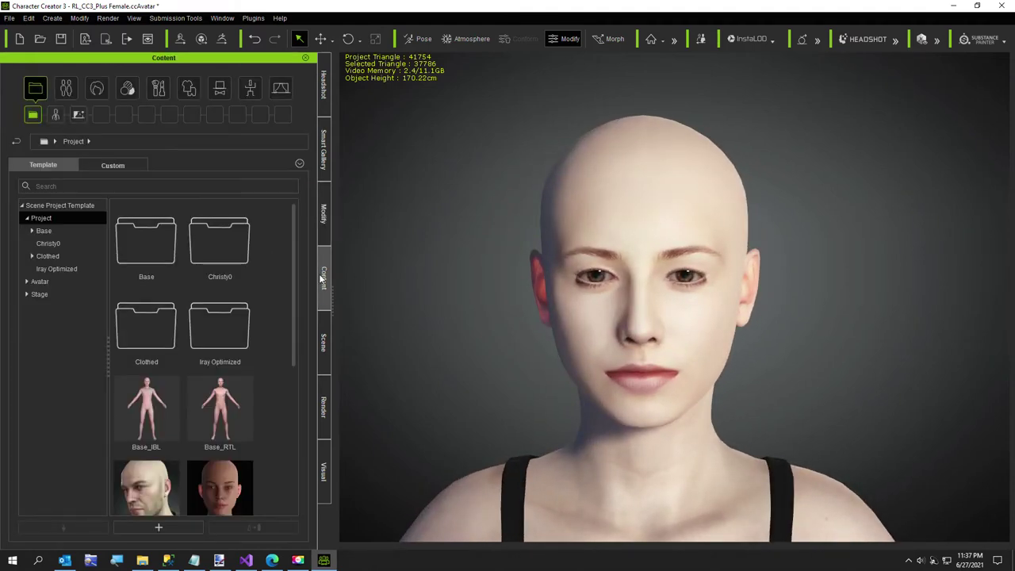
left_click(79, 17)
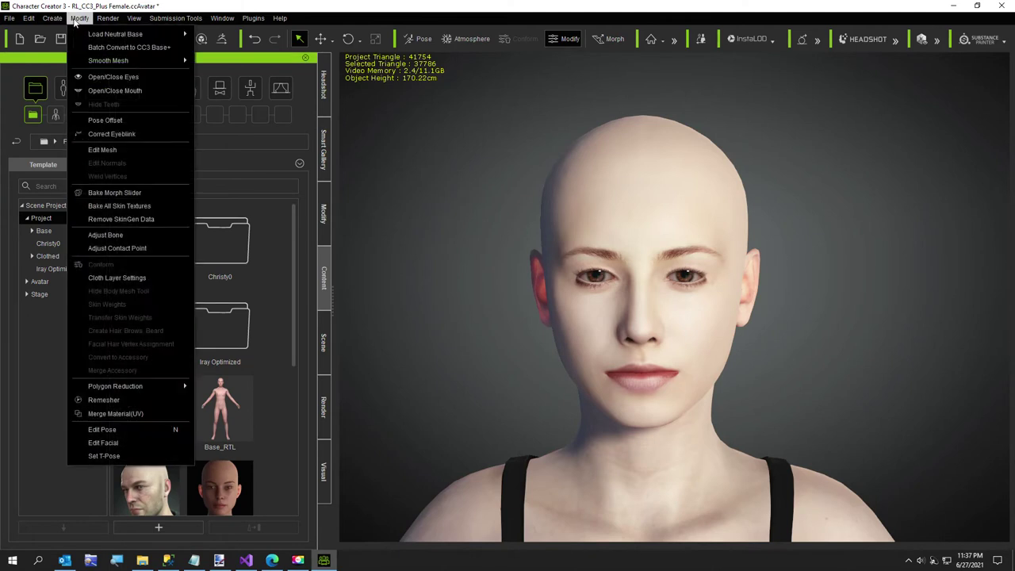
Step: Replace the character's teeth with the Human Anatomy Female Athletic teeth
left_click(94, 91)
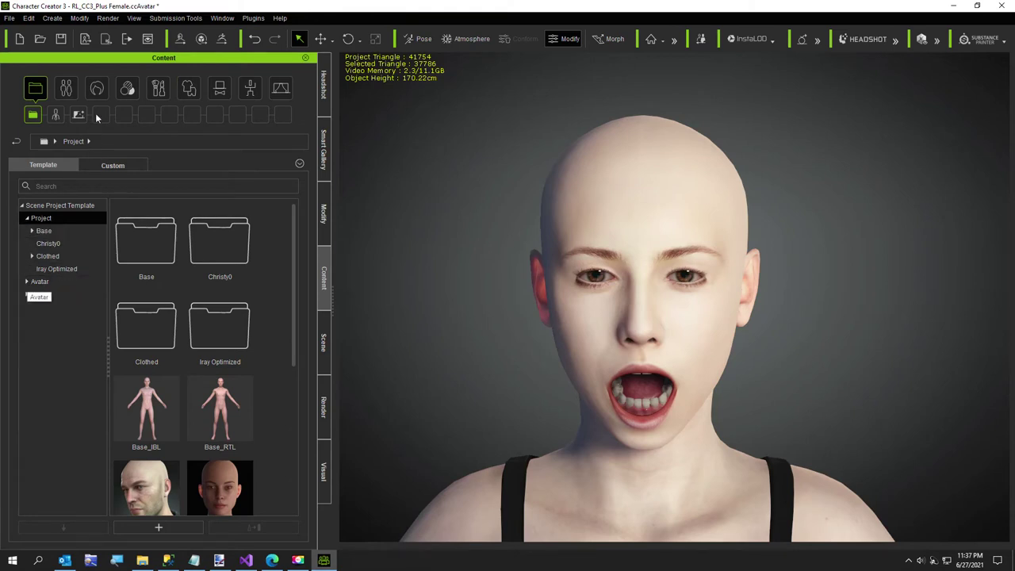
left_click(66, 90)
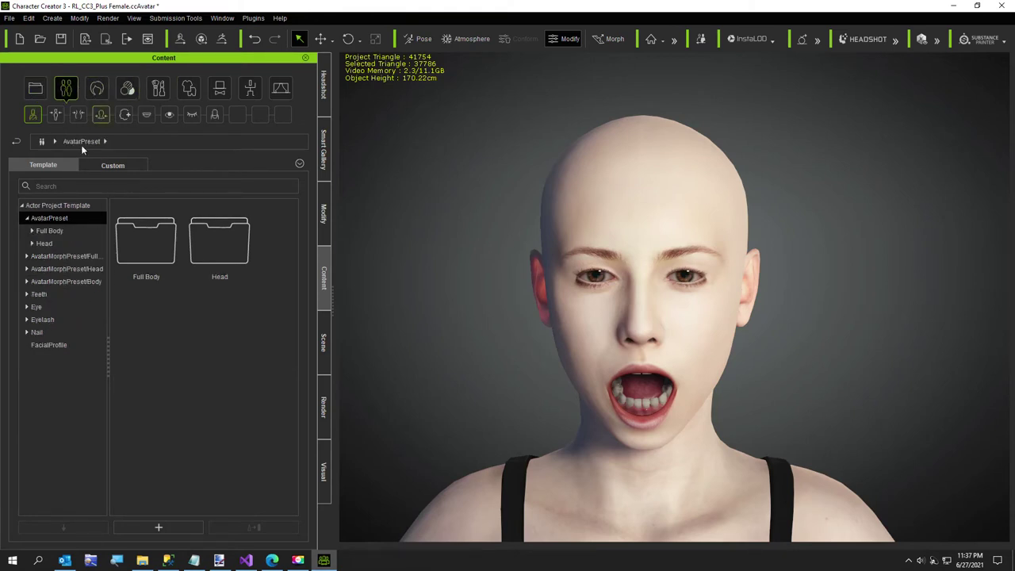
left_click(32, 295)
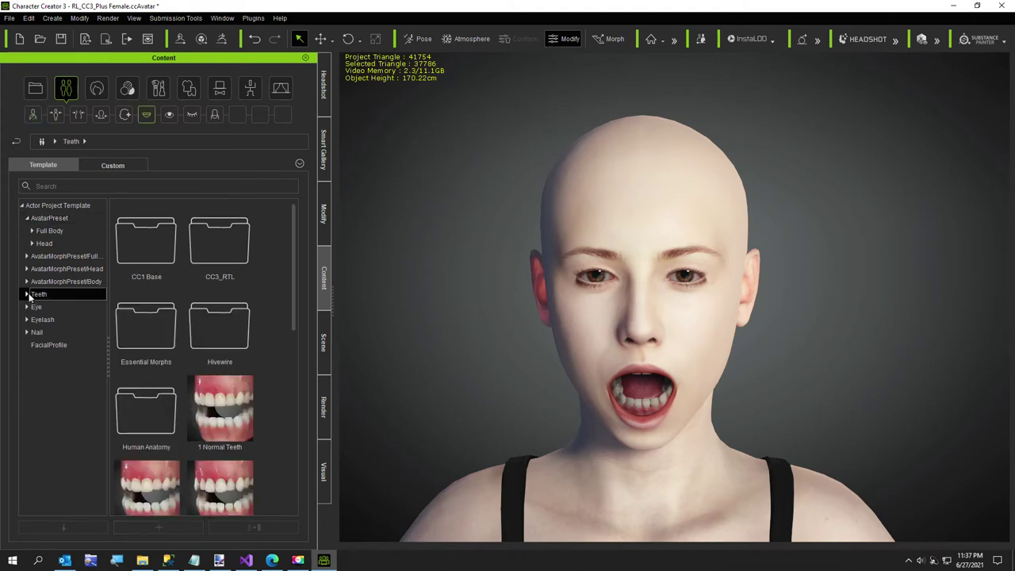
left_click(29, 295)
left_click(46, 358)
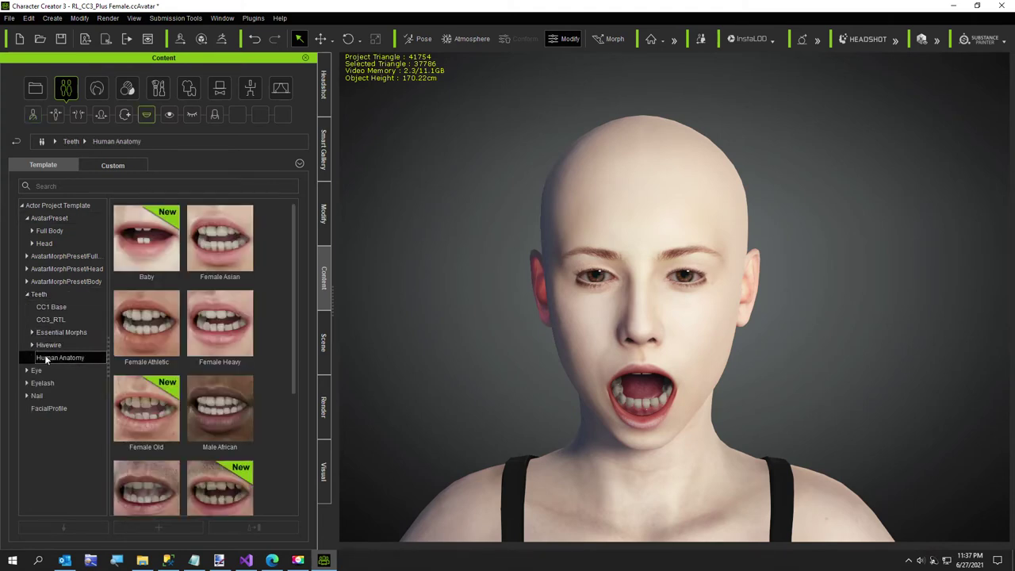
double_click(144, 328)
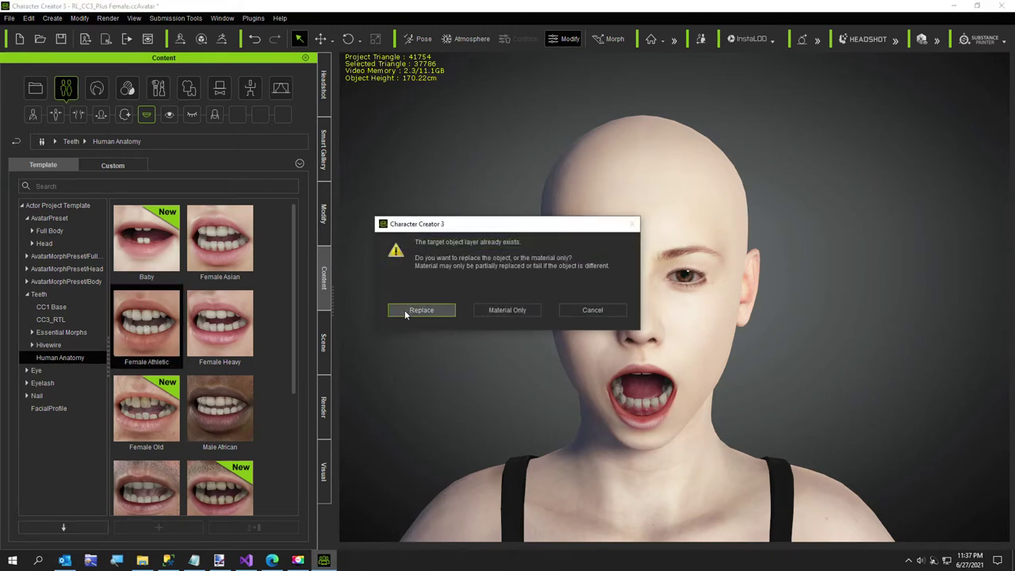
left_click(406, 310)
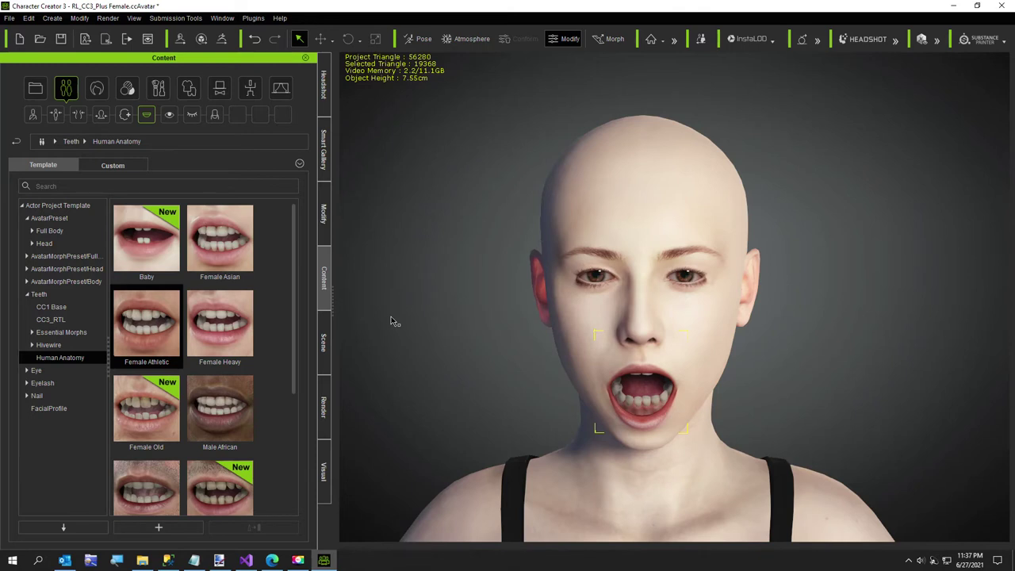
Step: Close the character's open mouth, reframe the face, and show the hair template library
left_click(80, 17)
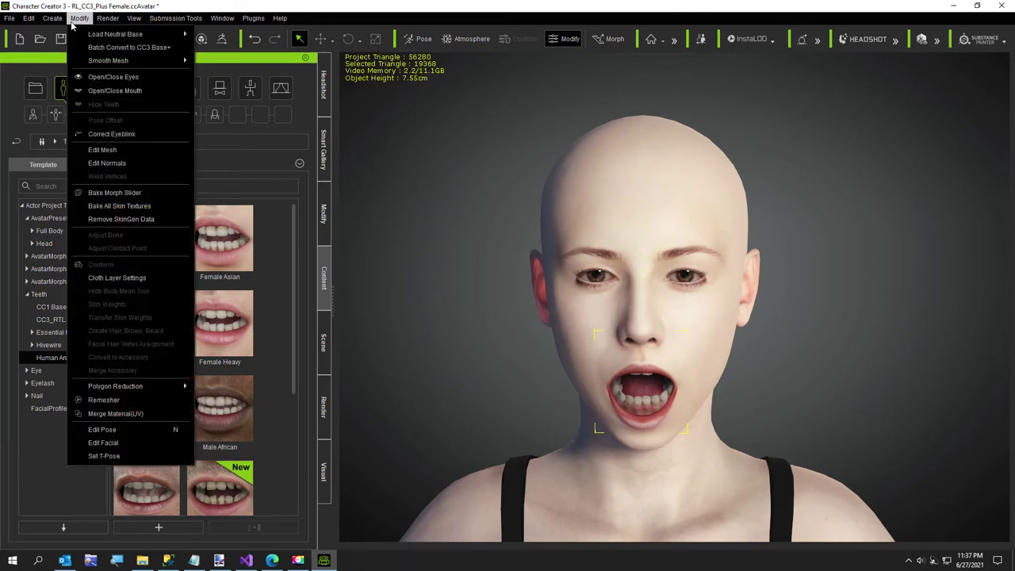
left_click(83, 91)
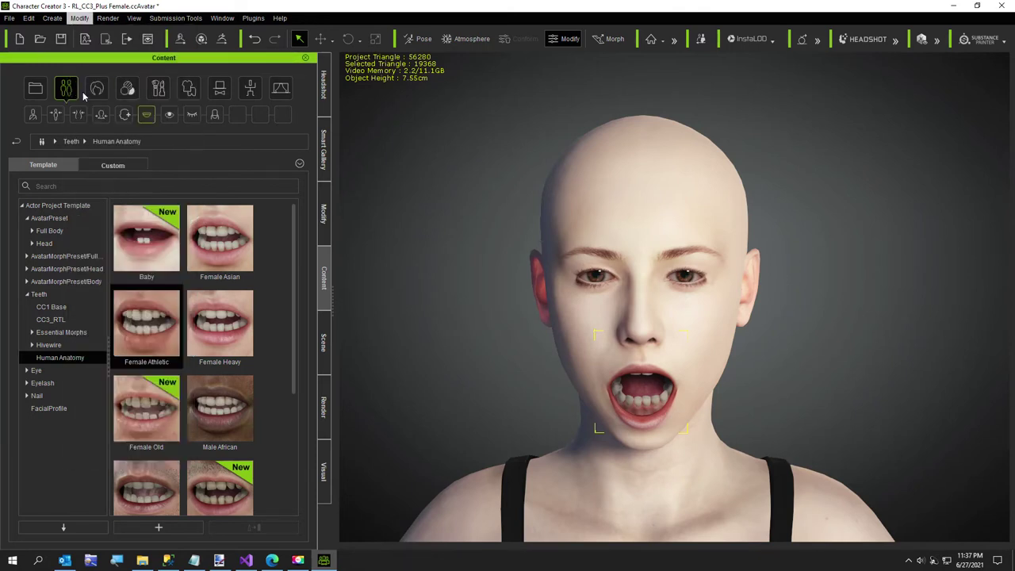
left_click(80, 17)
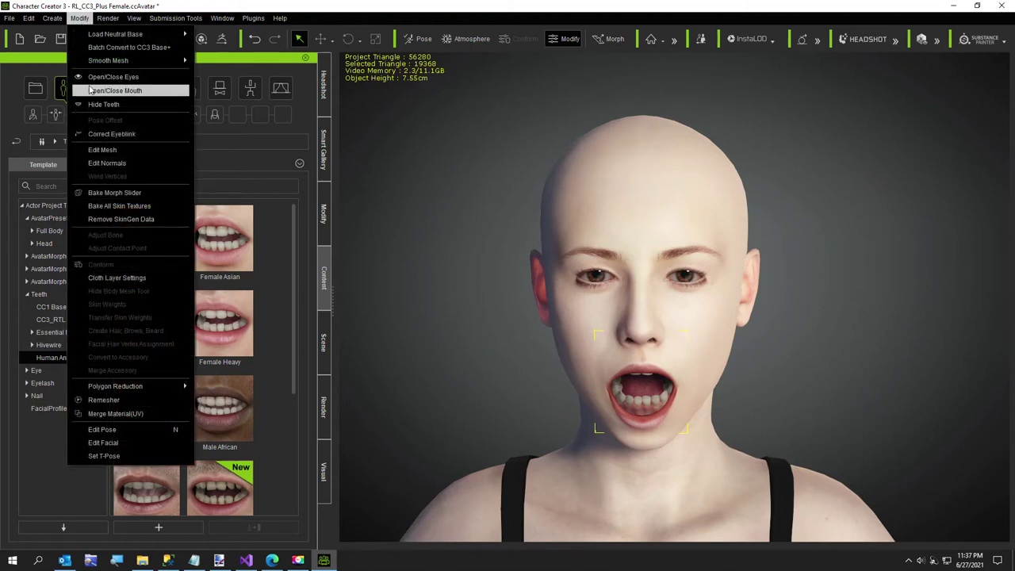
left_click(89, 90)
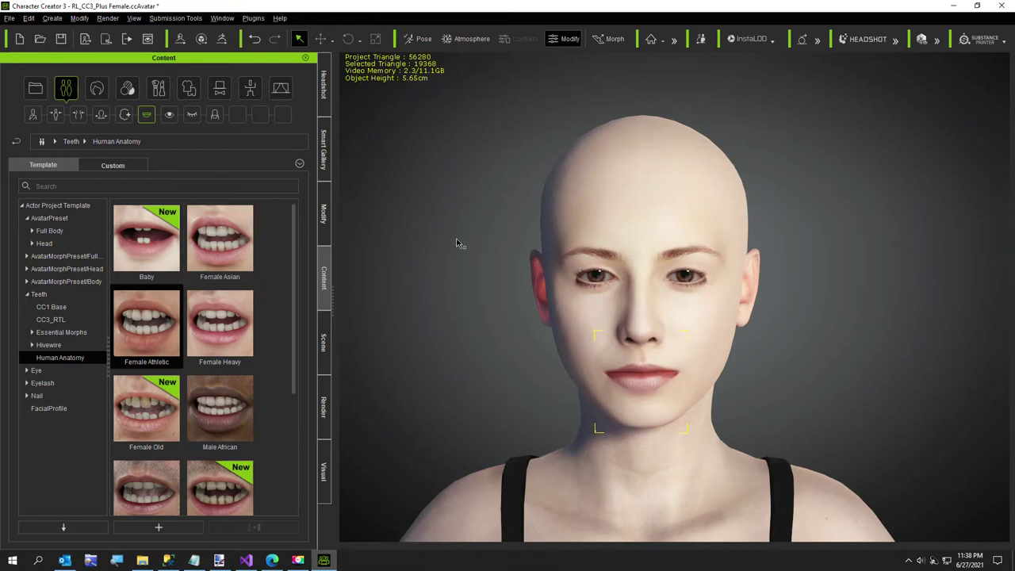
right_click_drag(460, 243, 373, 328)
key("f")
scroll(480, 274, "down", 3)
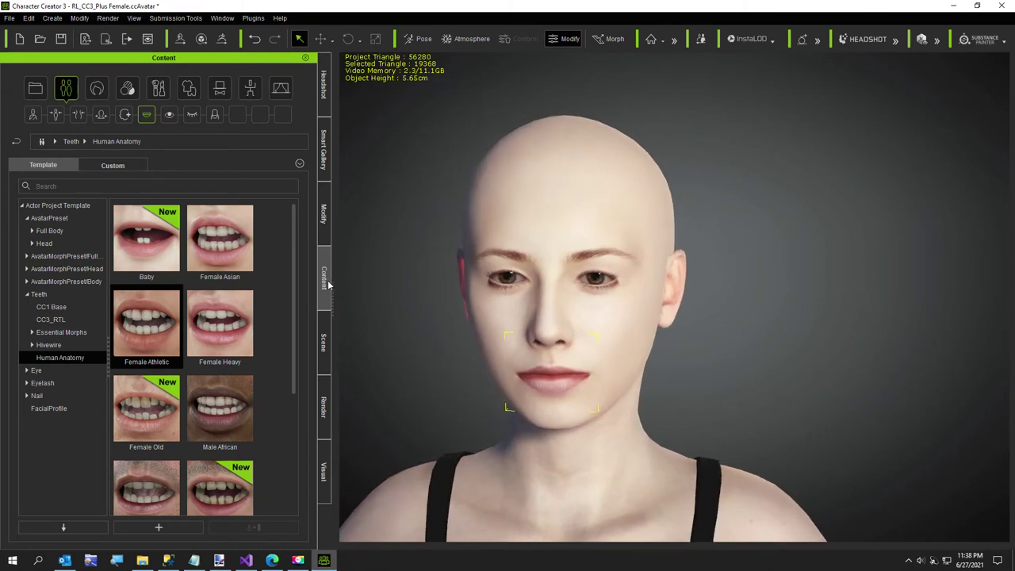
left_click(97, 89)
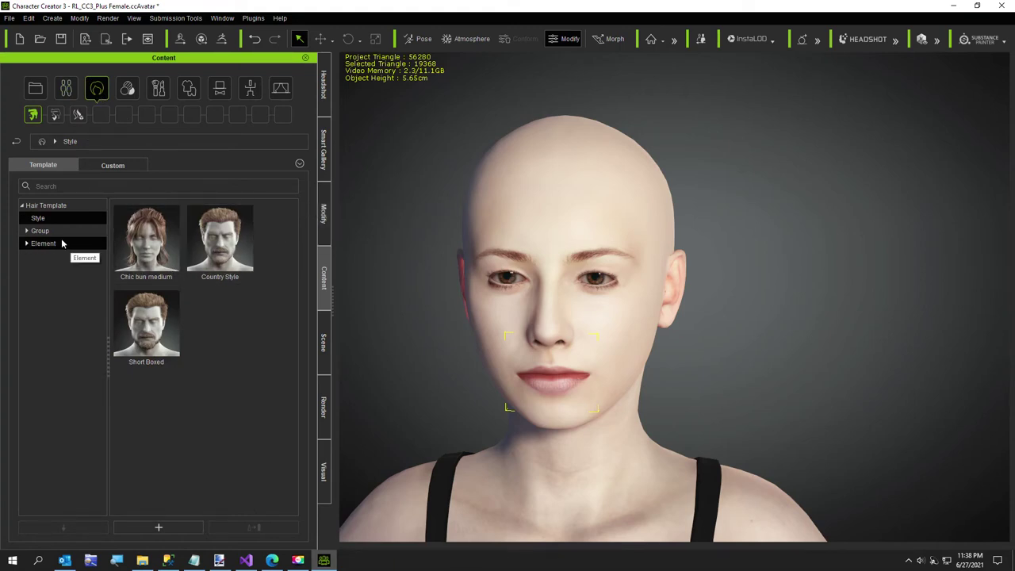
Step: Expand Group > Hair > Prime Hairstyles and apply the 02_Wavy short Bob hairstyle
mouse_move(145, 248)
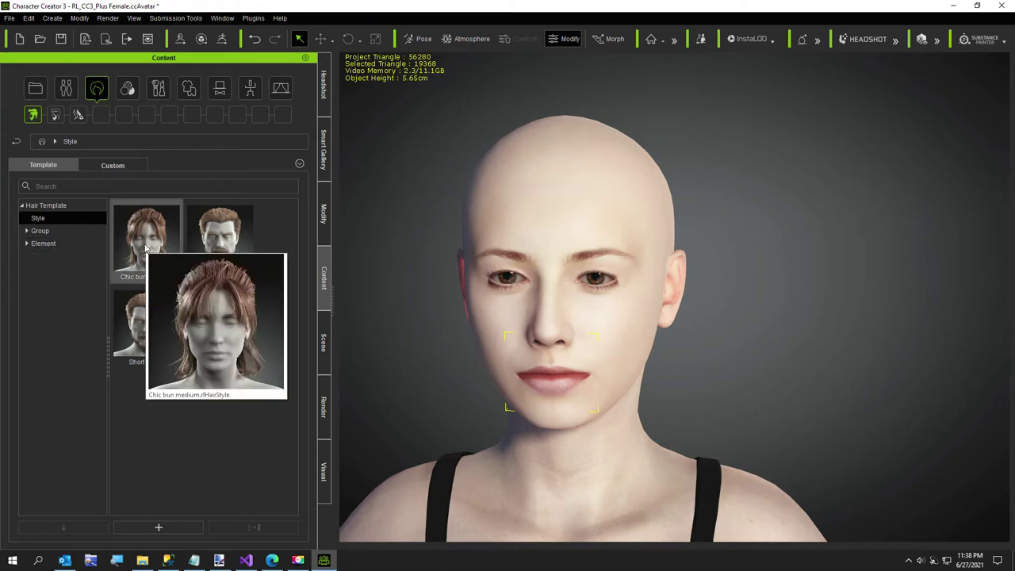
left_click(25, 244)
left_click(32, 269)
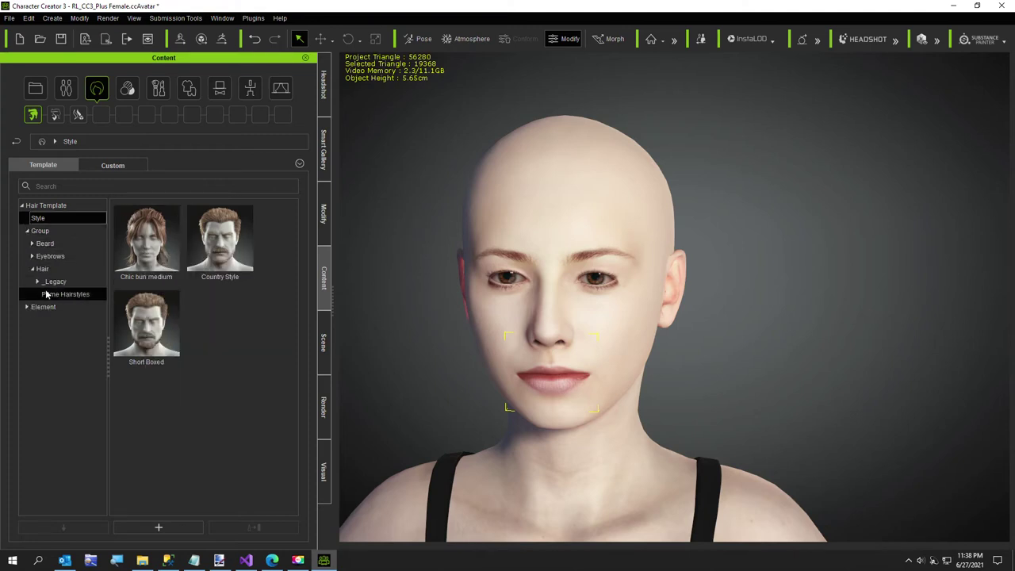
left_click(46, 295)
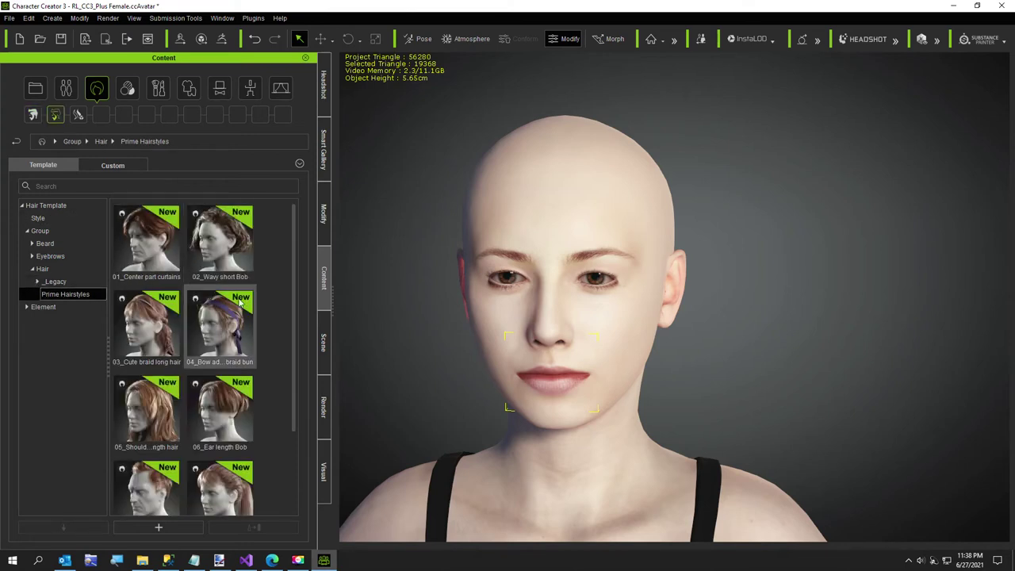
double_click(222, 245)
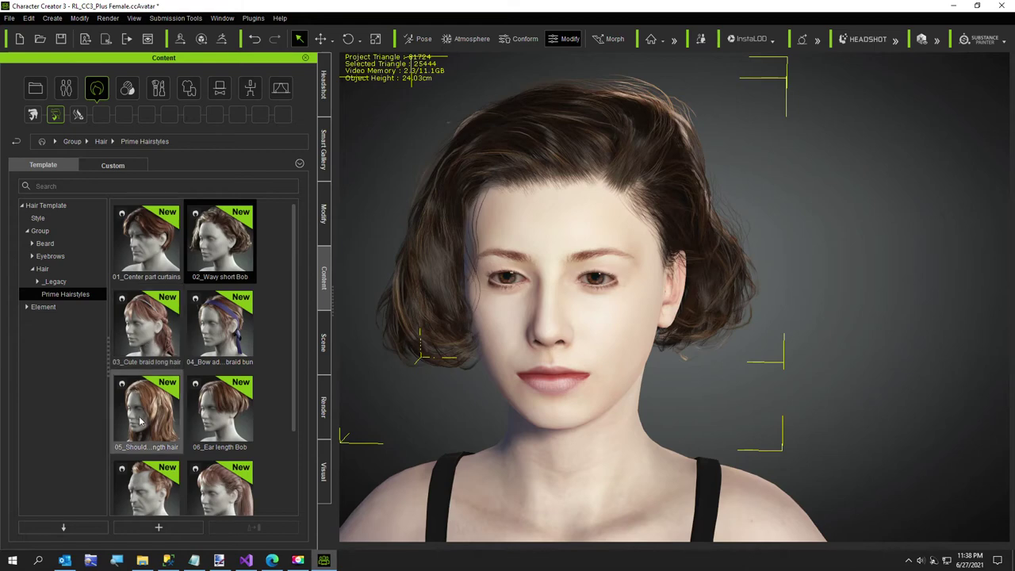
Step: Glance at the headshot settings, then apply the 05_Shoulder length hairstyle
left_click(323, 84)
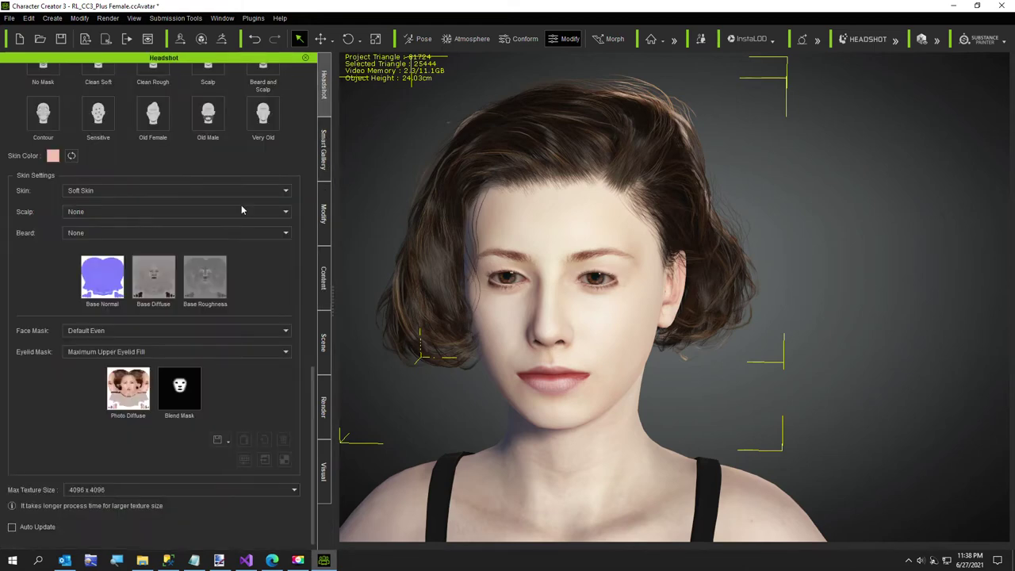
scroll(199, 216, "down", 10)
scroll(199, 224, "up", 1)
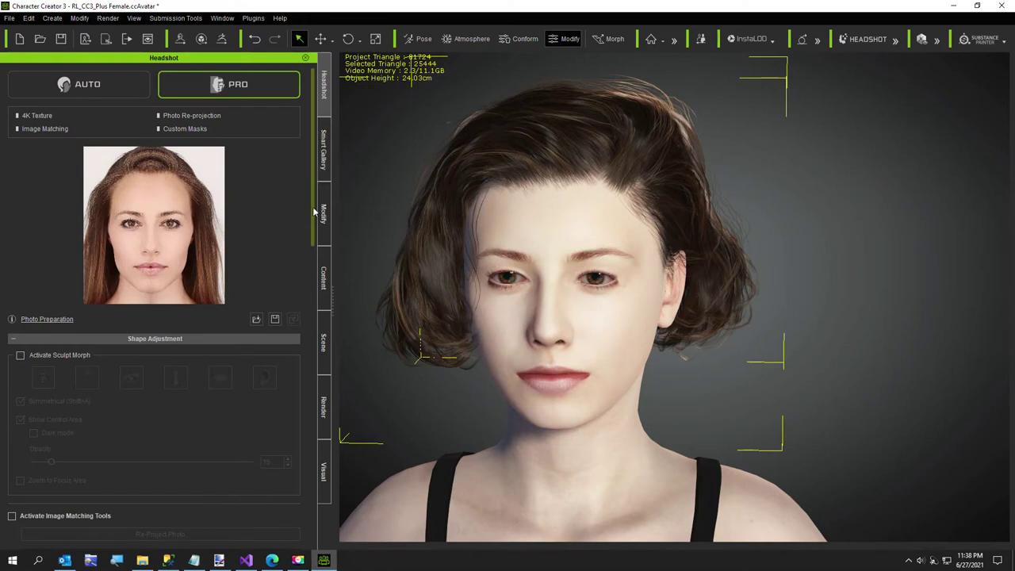
left_click(321, 280)
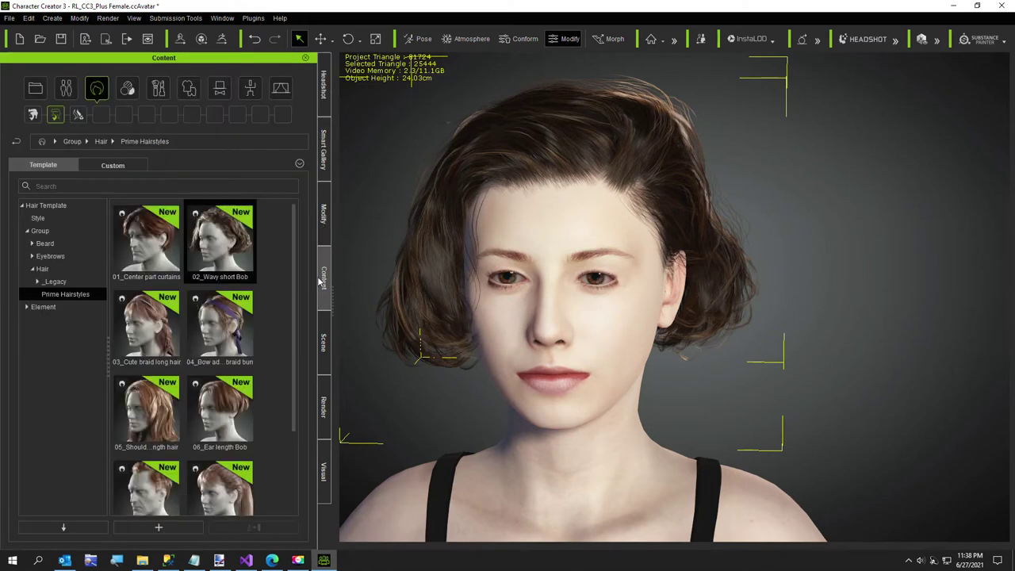
double_click(139, 410)
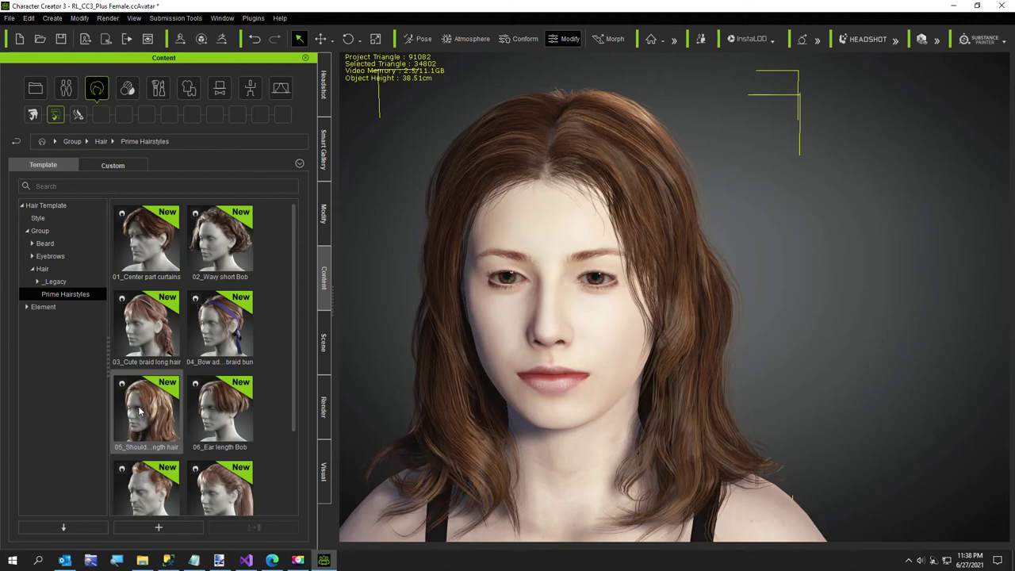
Step: Inspect the upper body, then switch to the 06_Ear length Bob hairstyle
right_click_drag(367, 425, 483, 428)
scroll(537, 317, "down", 3)
right_click_drag(537, 318, 512, 381)
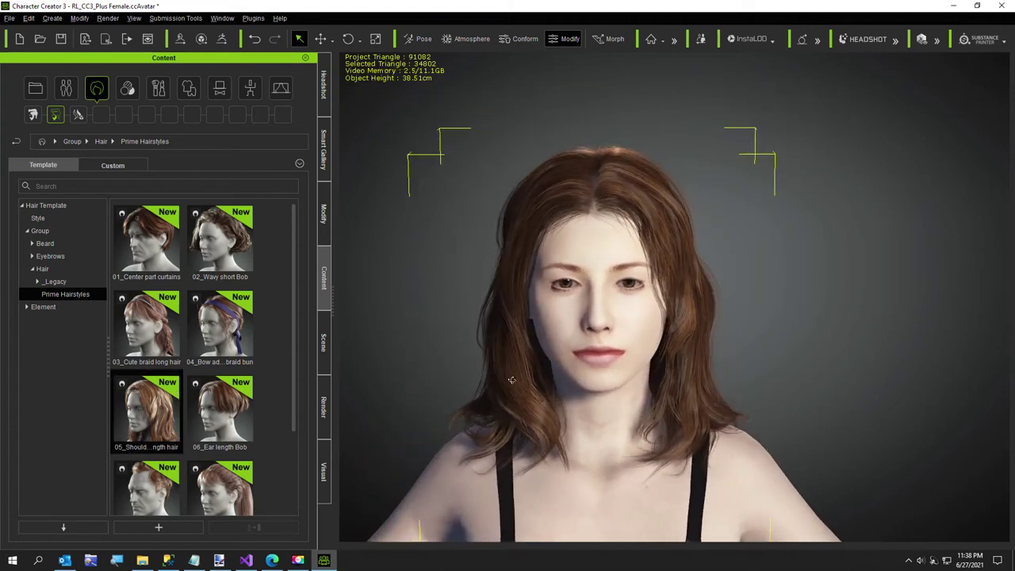
scroll(513, 356, "up", 5)
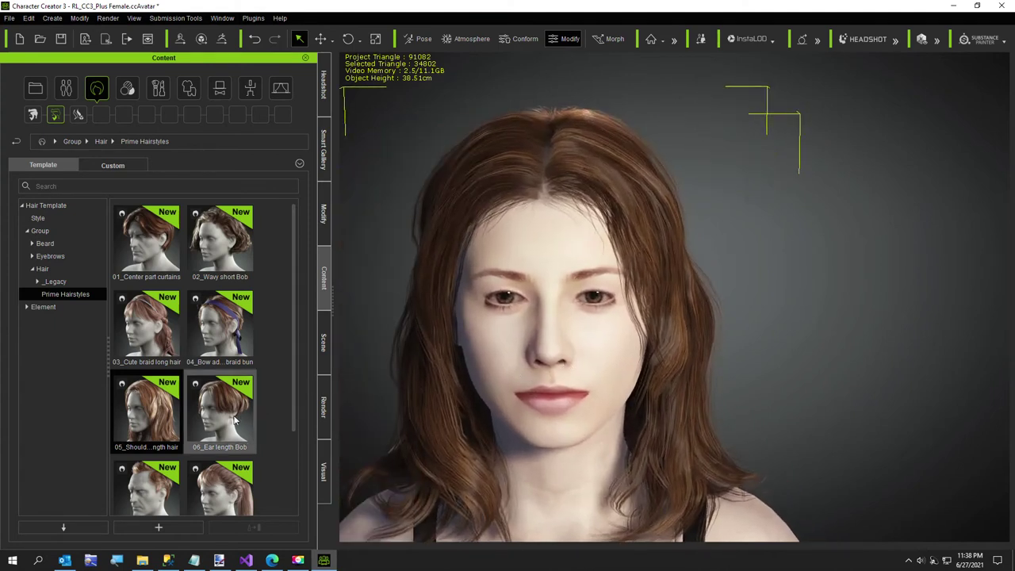
double_click(222, 409)
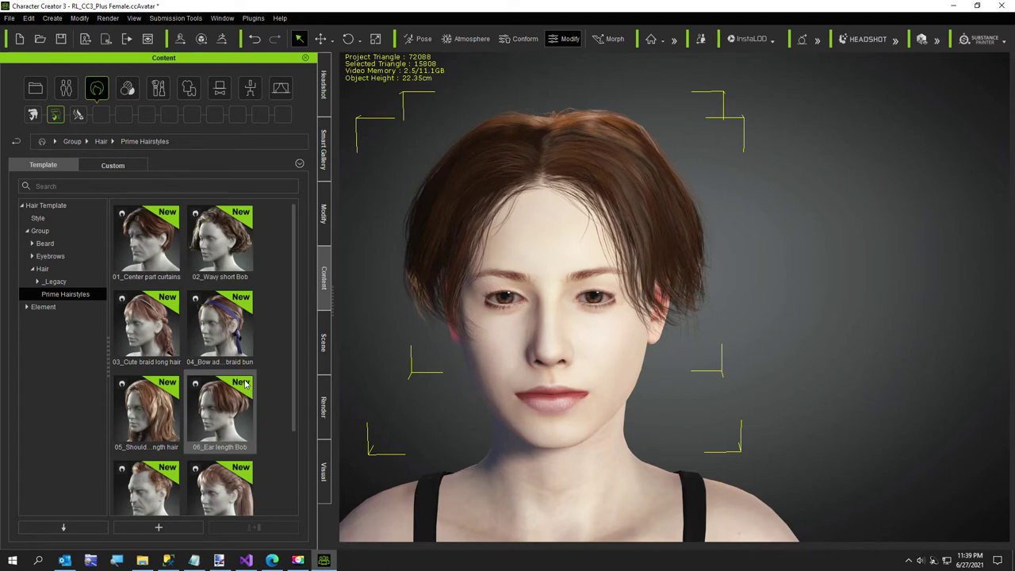
scroll(216, 468, "down", 2)
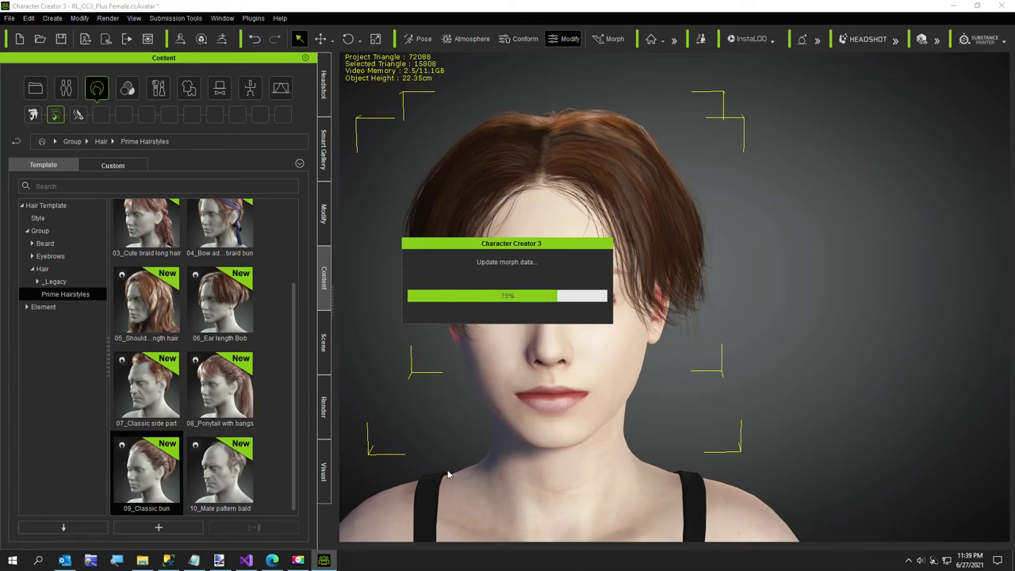
Step: Check the bun, then apply the 04_Bow braid bun with a blue headband
right_click_drag(446, 453, 640, 450)
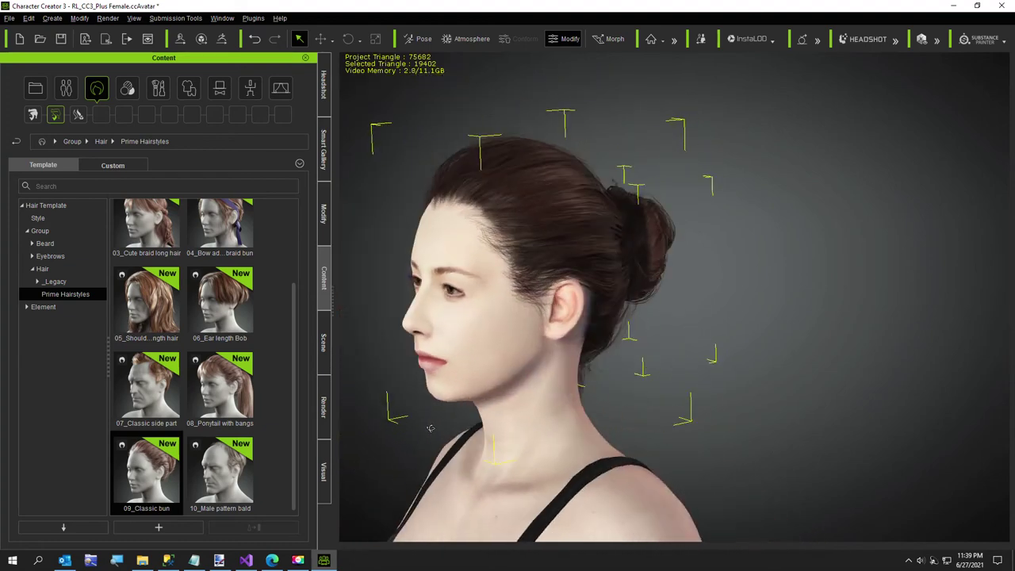
right_click_drag(430, 428, 460, 434)
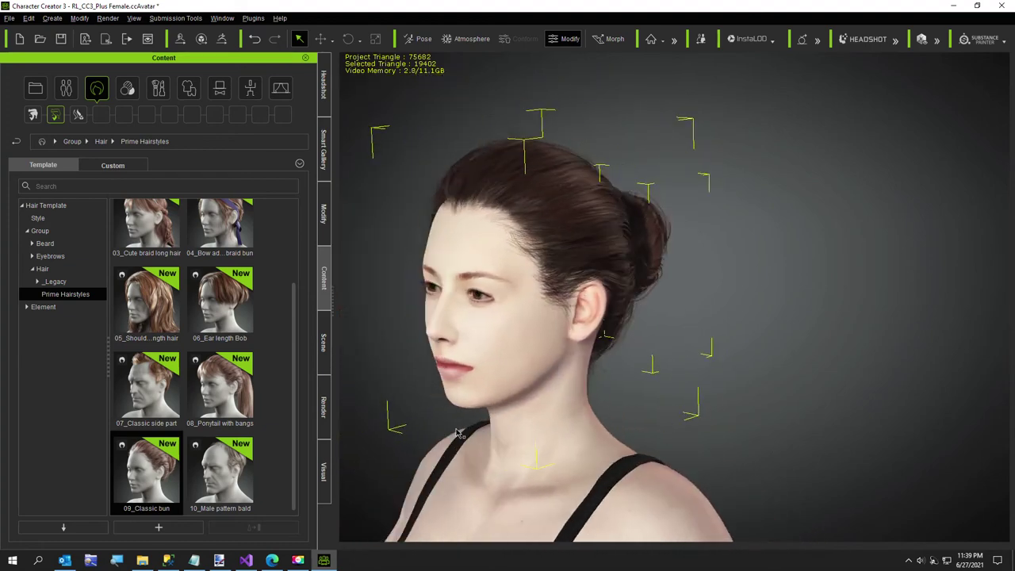
scroll(175, 306, "up", 2)
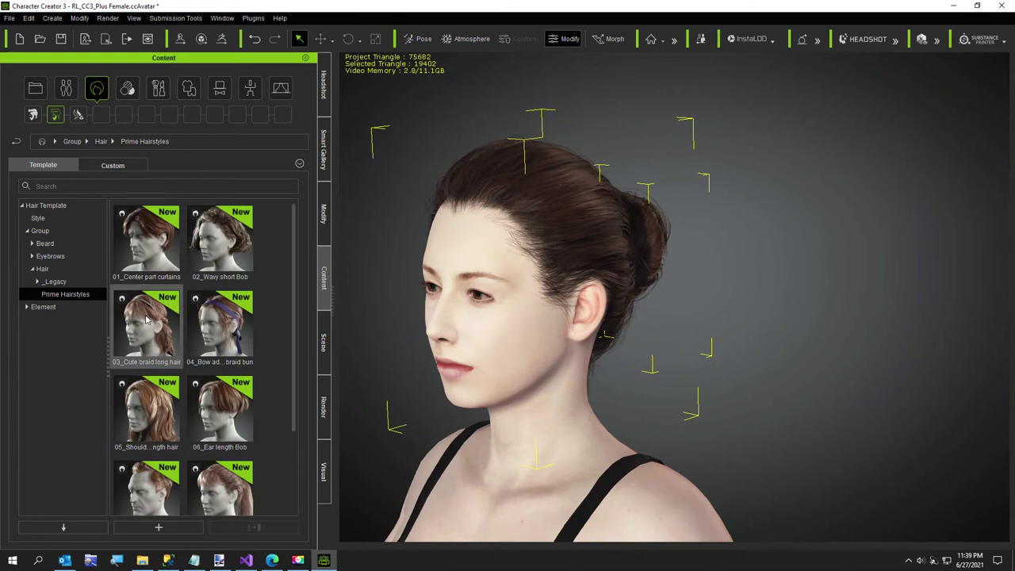
double_click(212, 320)
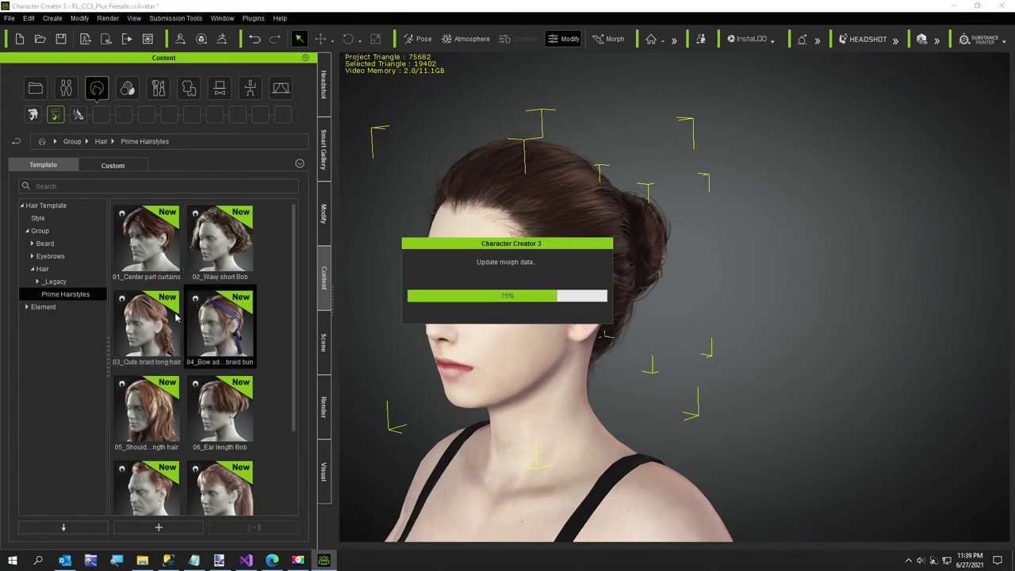
right_click_drag(595, 431, 759, 471)
mouse_move(627, 447)
right_mouse_down()
mouse_move(612, 415)
mouse_move(523, 432)
mouse_move(624, 455)
right_mouse_up()
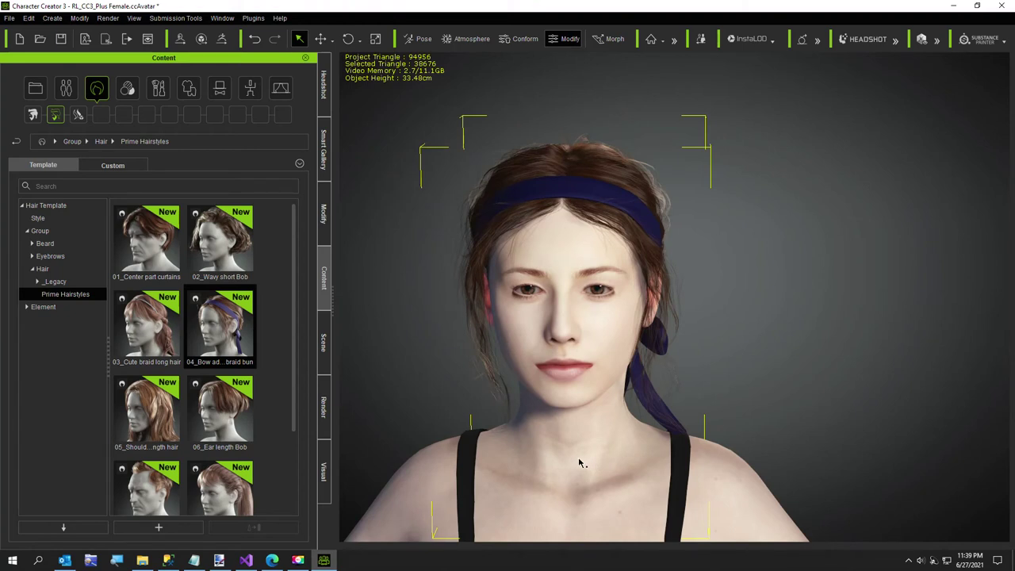
left_click(323, 214)
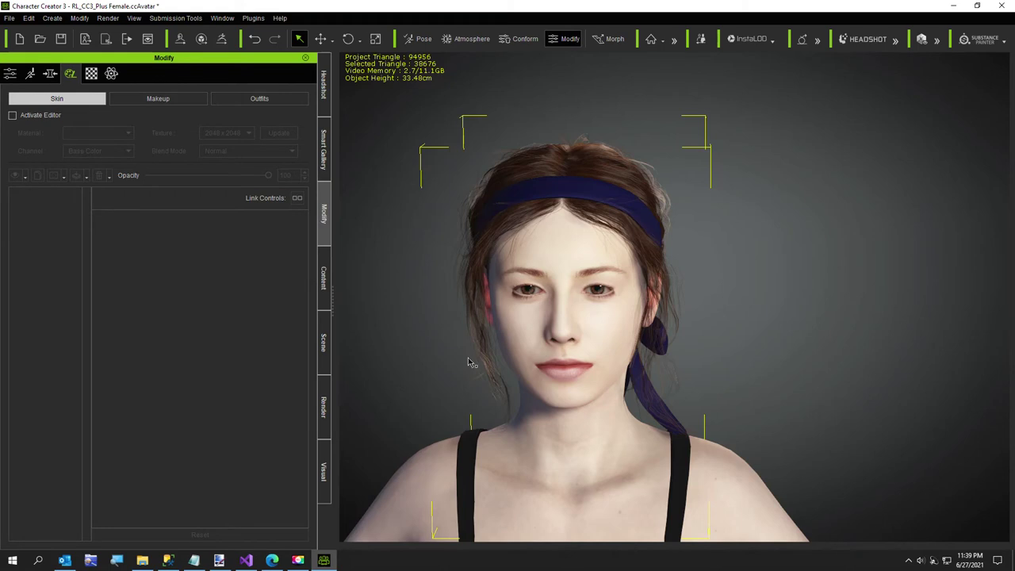
Step: Replace the eyes with the Human Anatomy Female Athletic eye preset
scroll(469, 358, "up", 5)
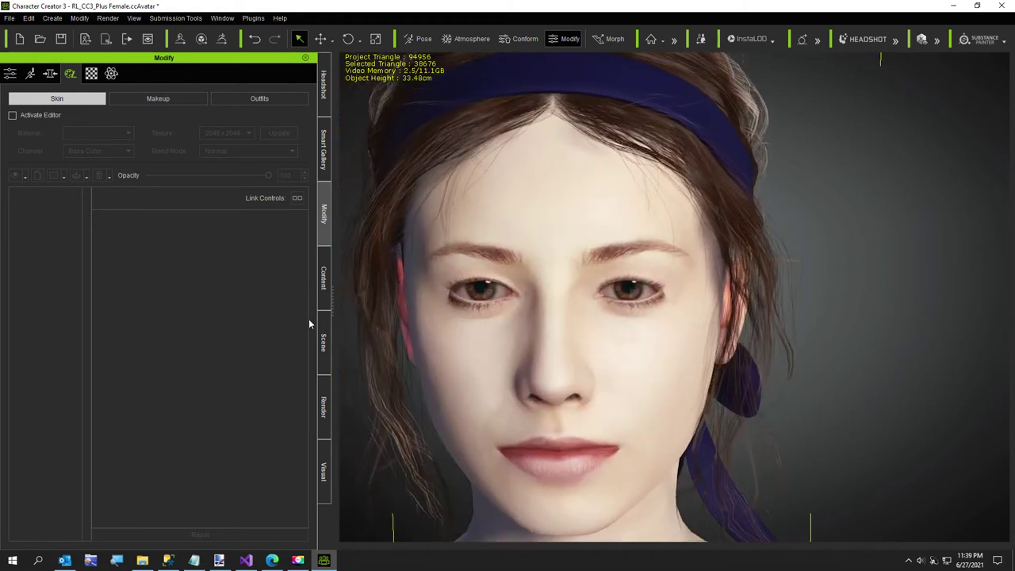
left_click(322, 278)
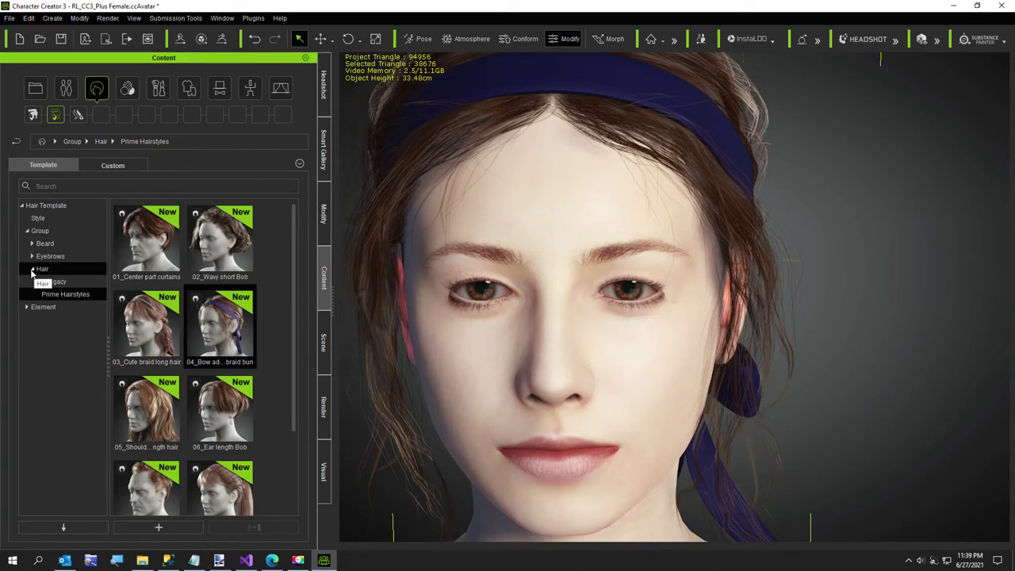
scroll(449, 409, "down", 2)
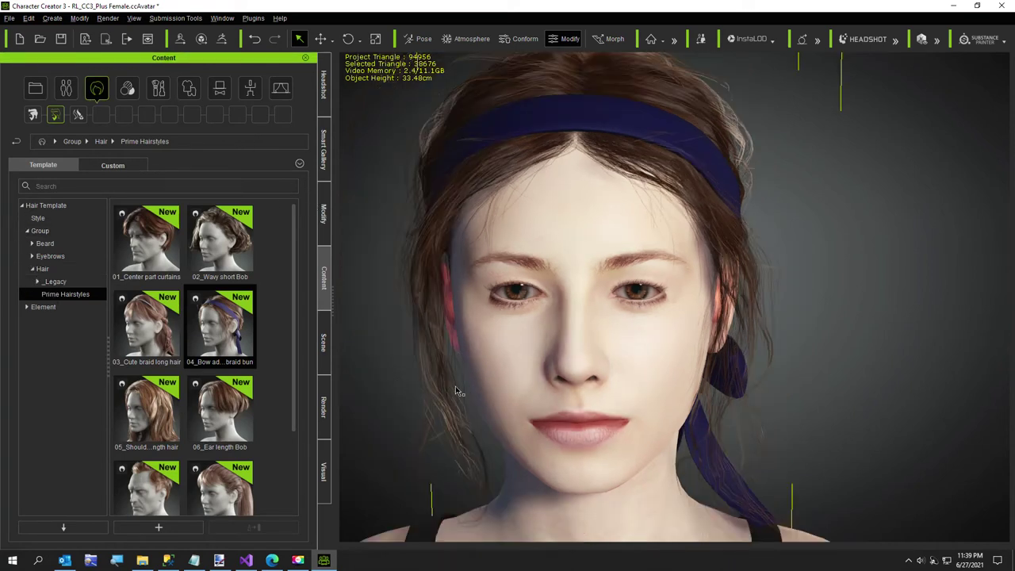
scroll(453, 393, "down", 1)
left_click(66, 88)
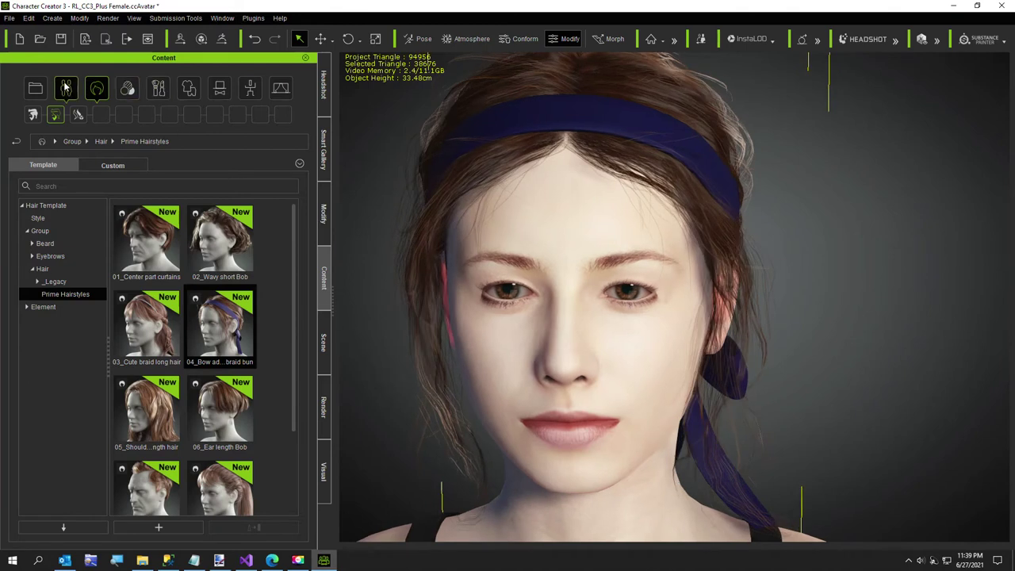
left_click(192, 116)
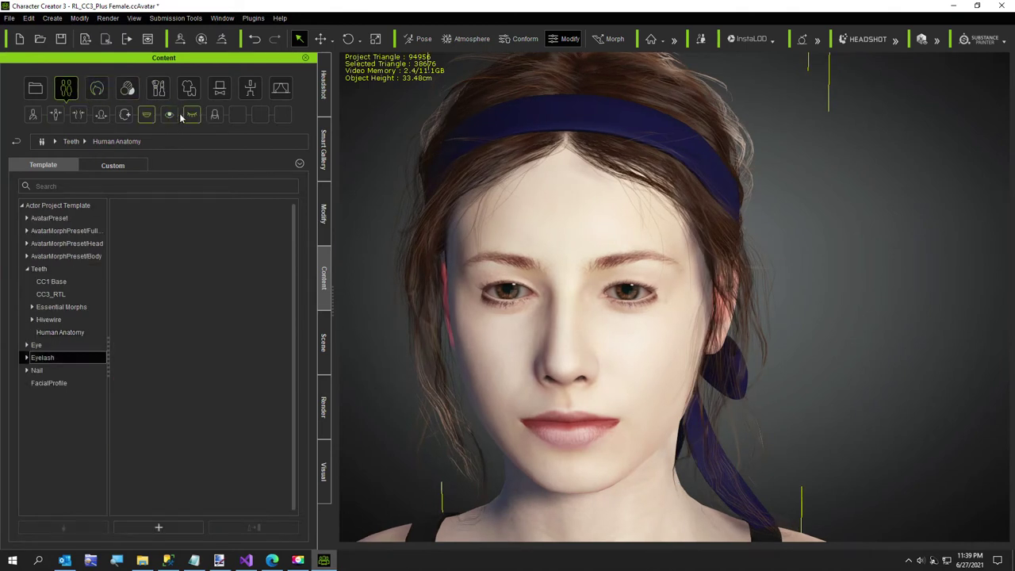
left_click(170, 116)
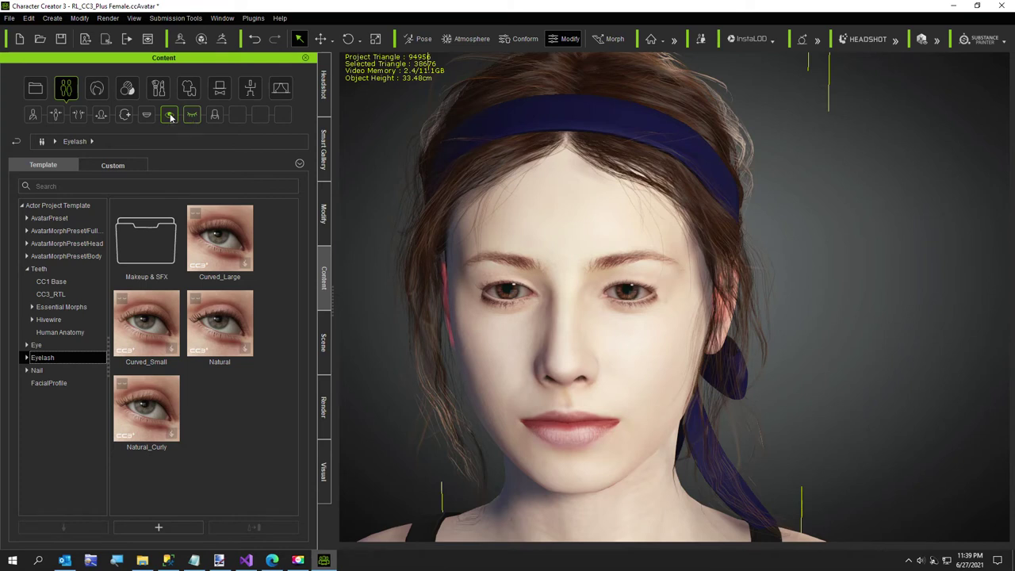
left_click(28, 346)
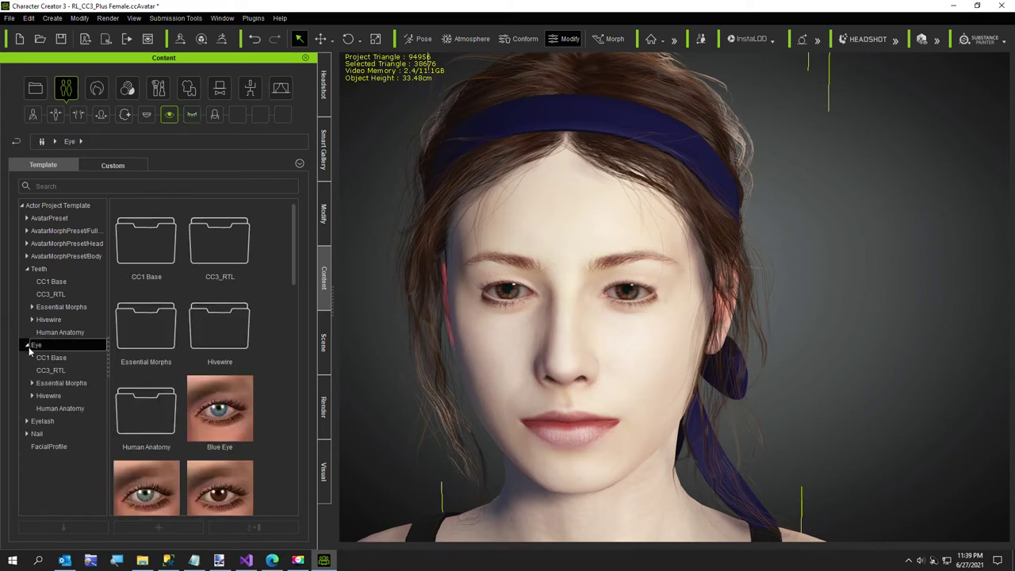
left_click(44, 408)
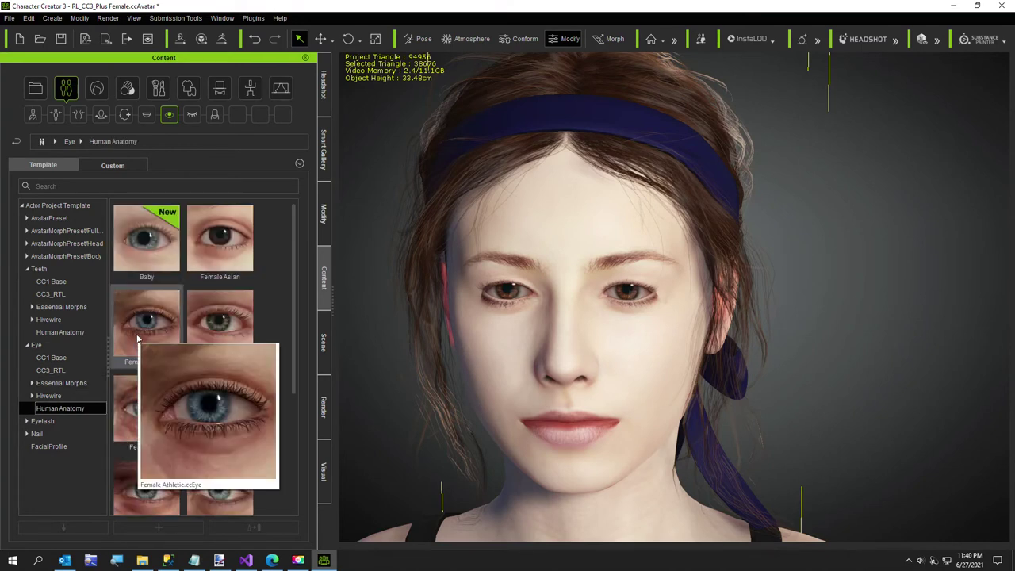
double_click(136, 334)
left_click(422, 310)
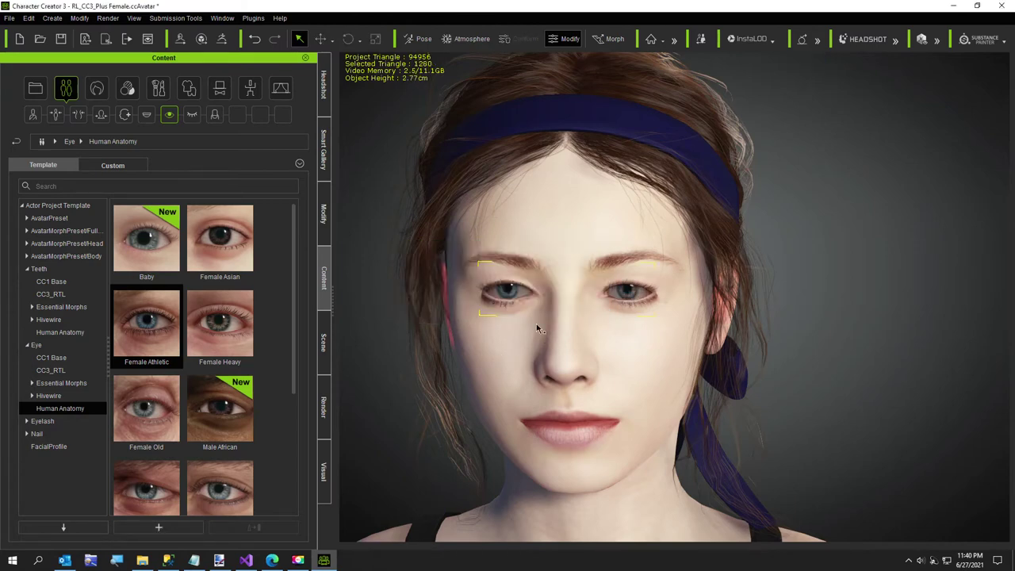
Step: Turn the view to face the new blue eyes front-on and return to Modify
scroll(523, 343, "up", 3)
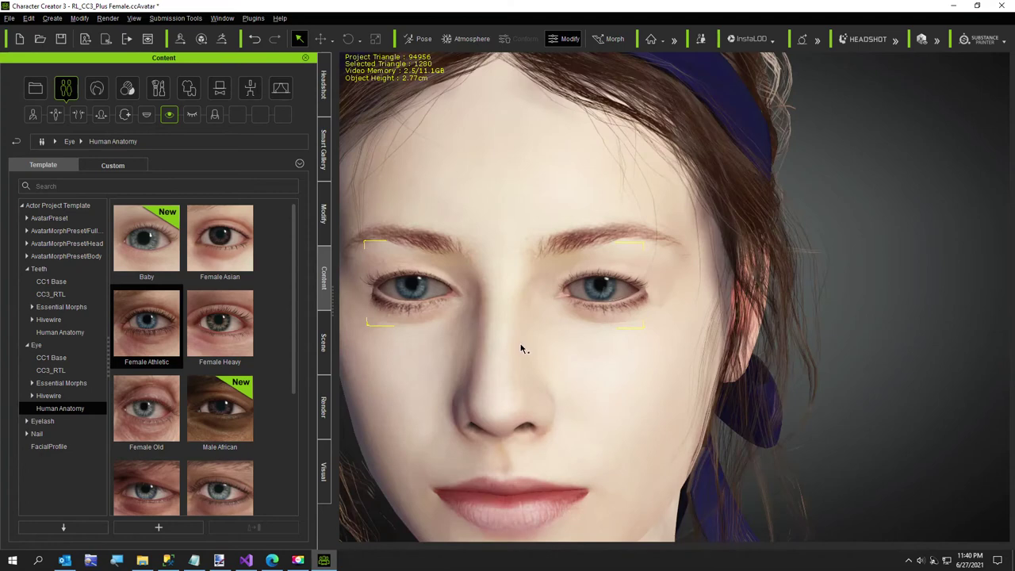
scroll(521, 350, "down", 3)
right_click_drag(521, 352, 522, 370)
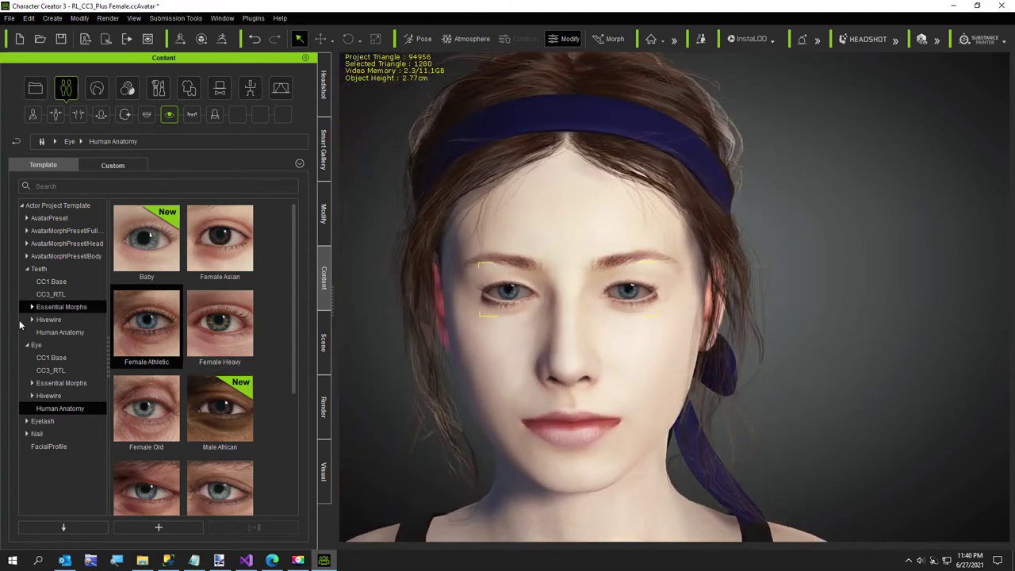
left_click(323, 210)
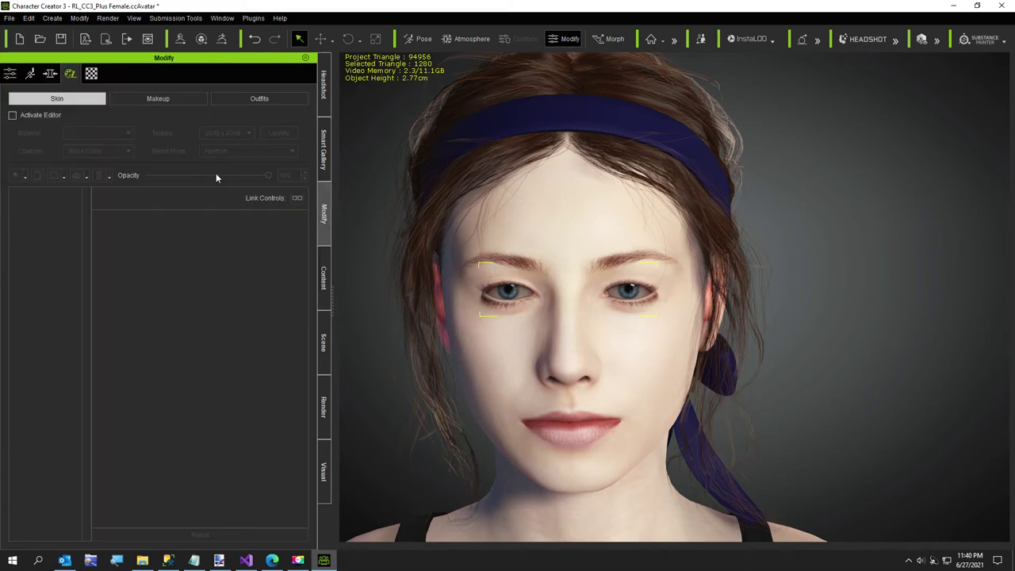
Step: In the Headshot > Eye > Eyeball morphs, drag Eyeball Scale down to -38
left_click(50, 73)
left_click(35, 403)
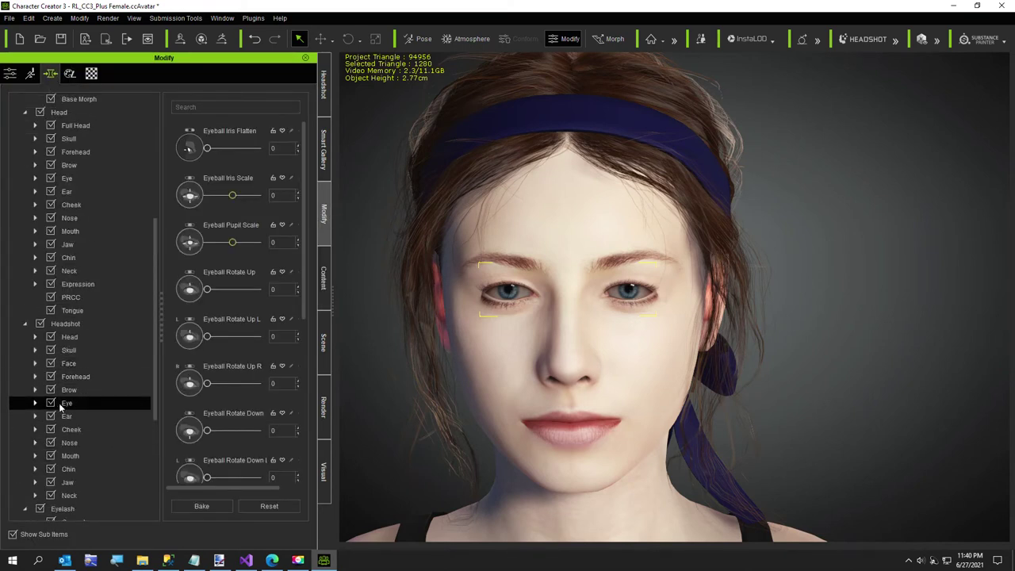
left_click(36, 404)
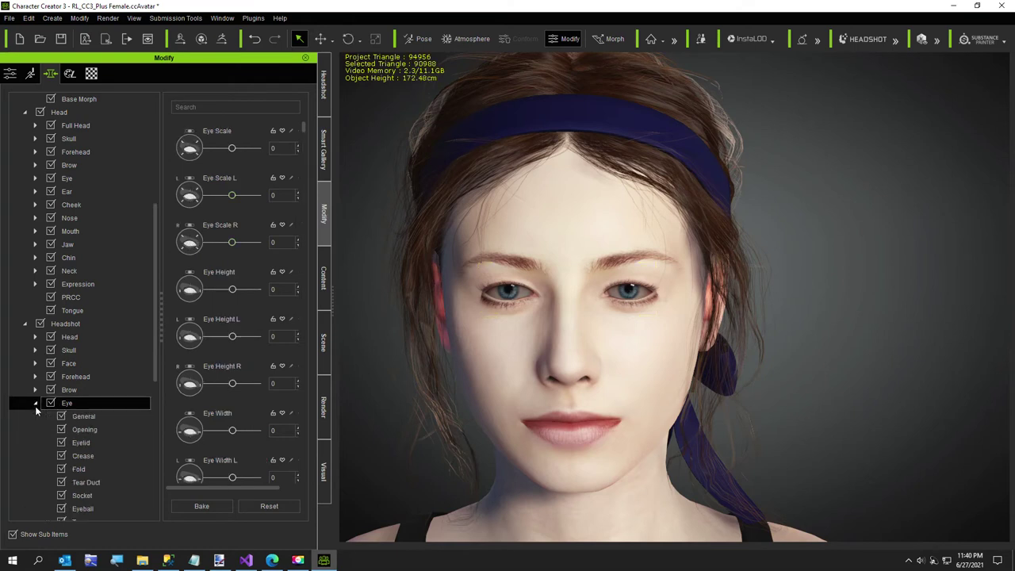
scroll(88, 501, "down", 1)
left_click(88, 470)
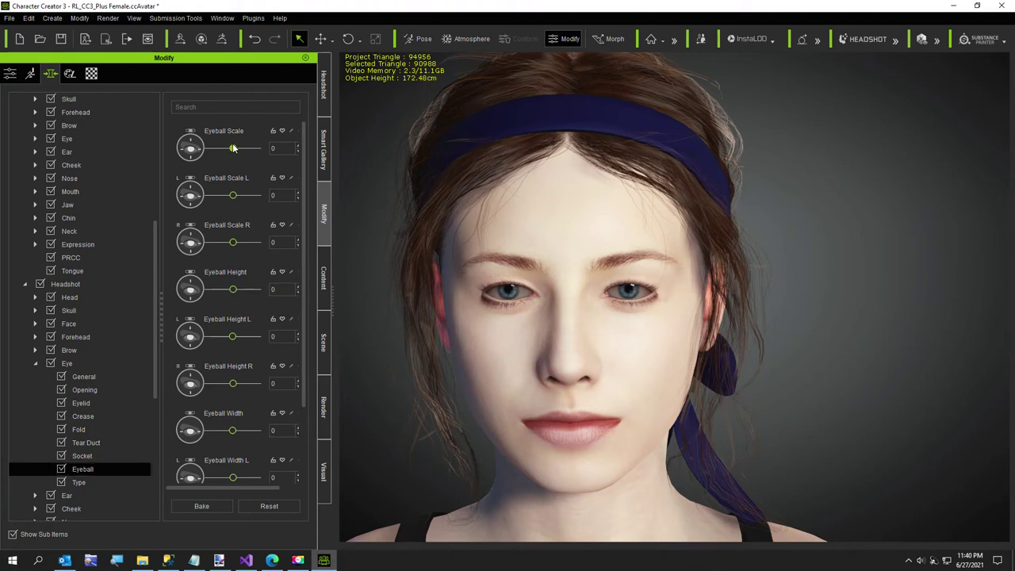
left_click_drag(233, 146, 225, 151)
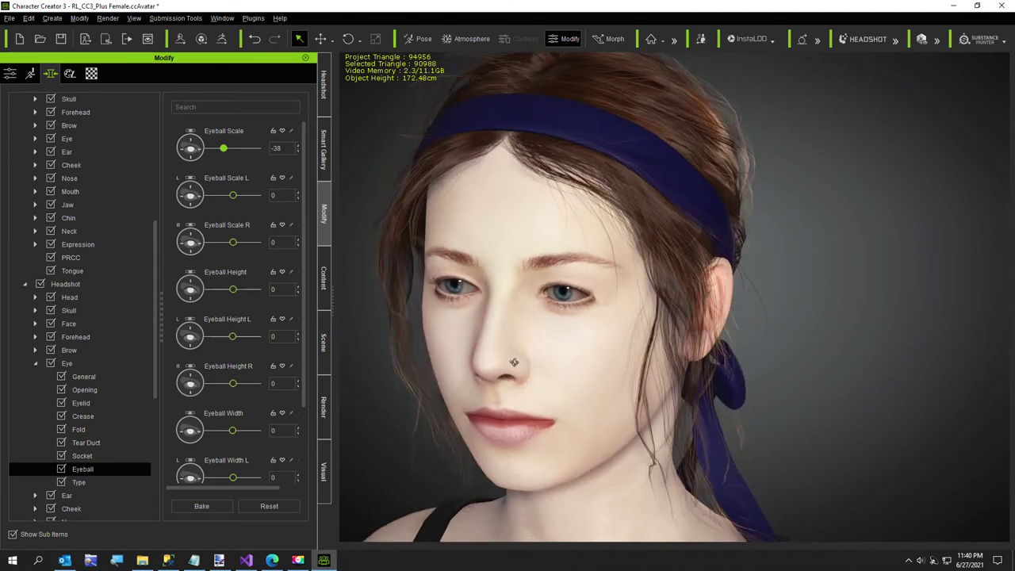
scroll(578, 382, "down", 3)
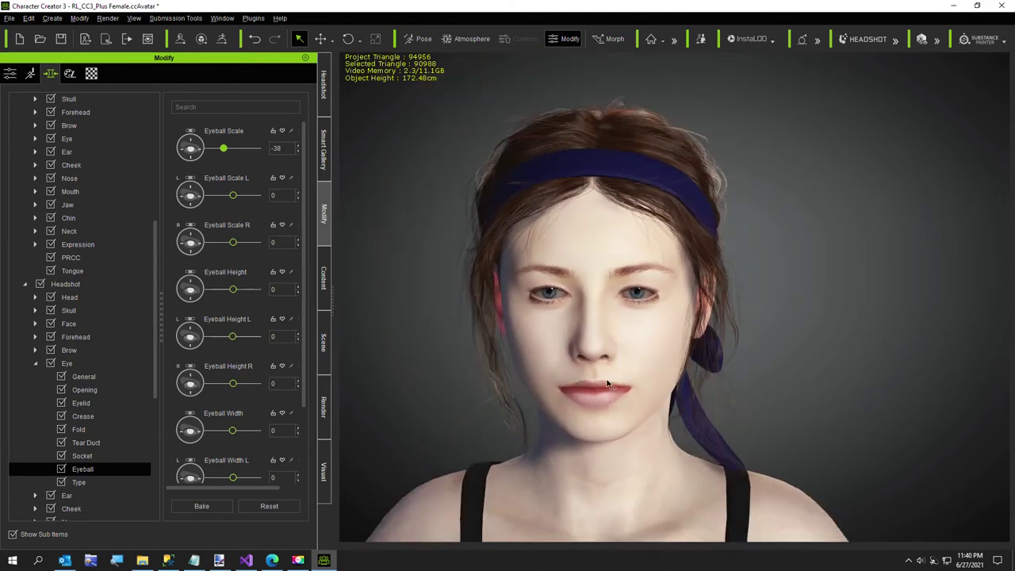
scroll(66, 278, "up", 2)
scroll(62, 291, "down", 2)
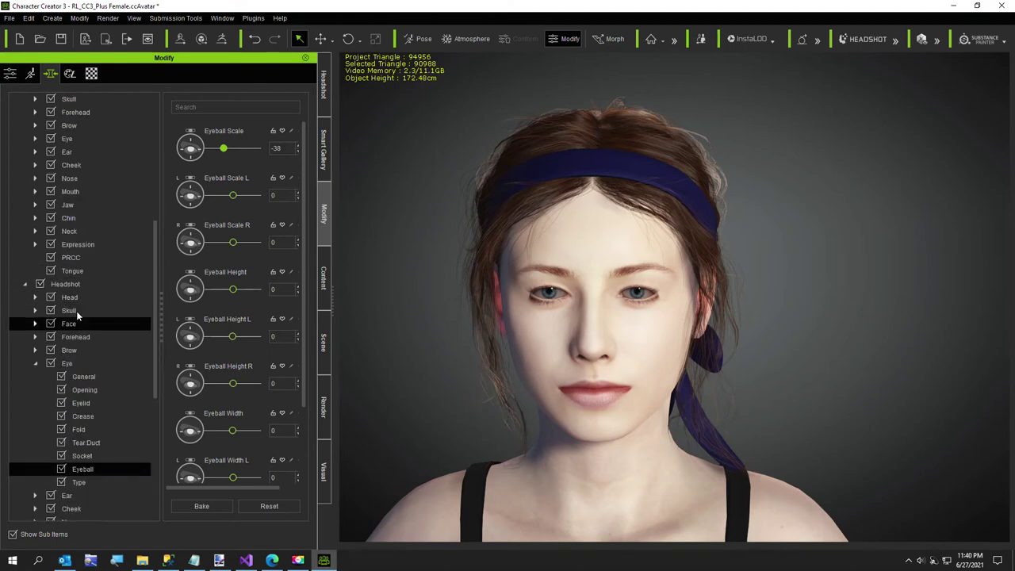
left_click(71, 284)
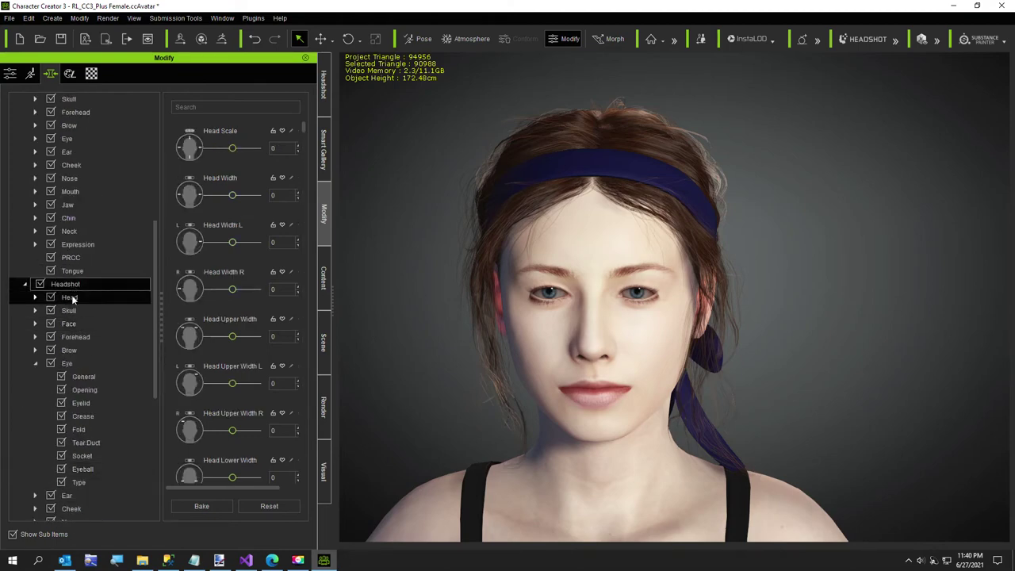
Step: Enter Head Scale 12 and Head Depth 24 in the Head morphs, checking the profile
right_click_drag(343, 356, 454, 398)
scroll(453, 398, "down", 3)
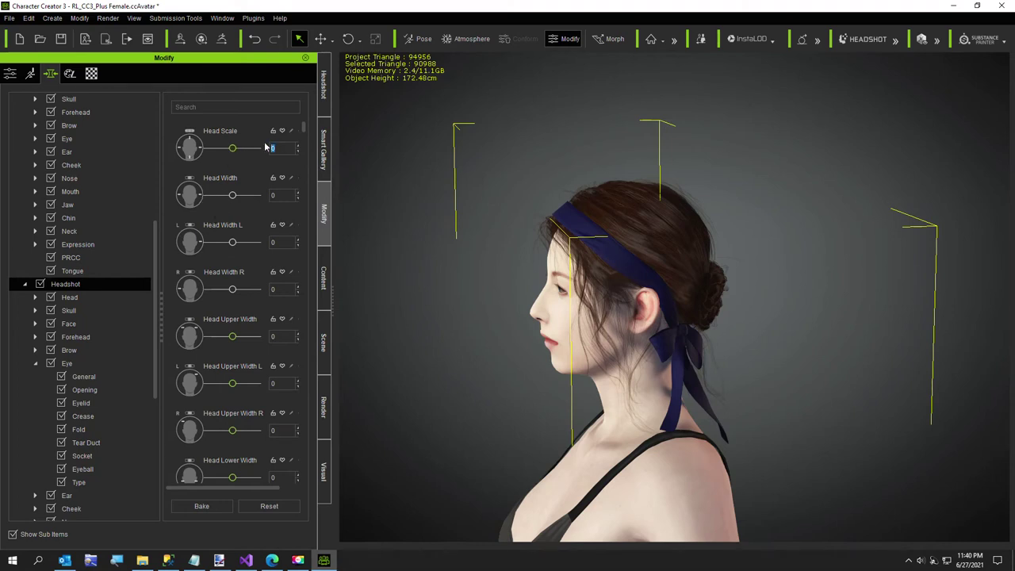
key("Return")
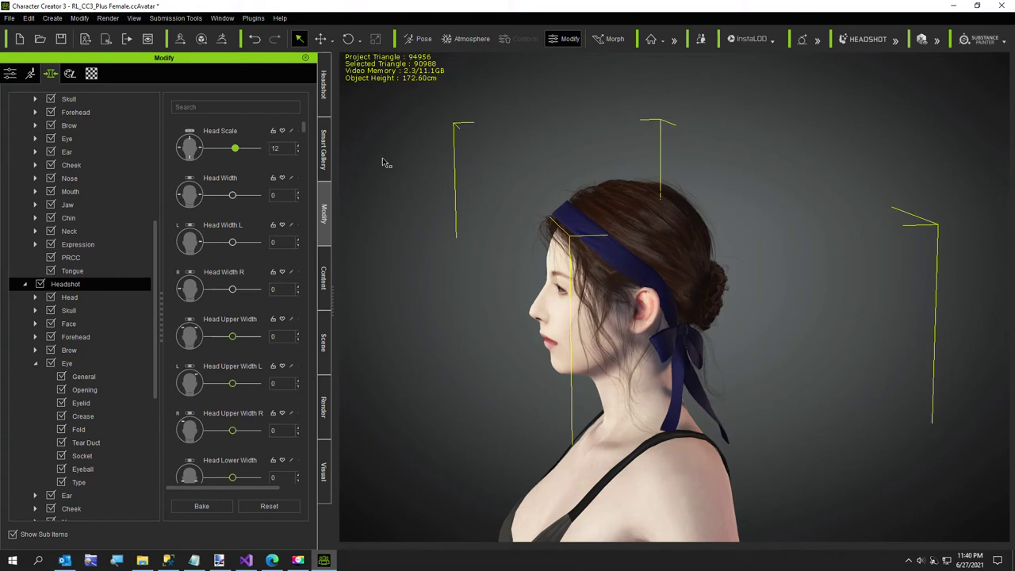
scroll(266, 316, "down", 1)
scroll(231, 329, "down", 4)
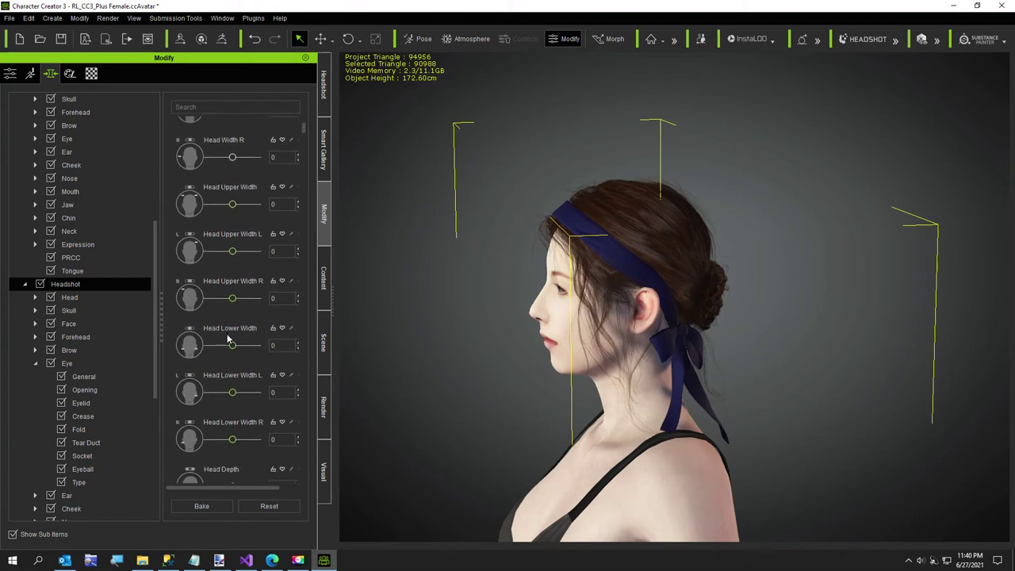
scroll(226, 438, "down", 2)
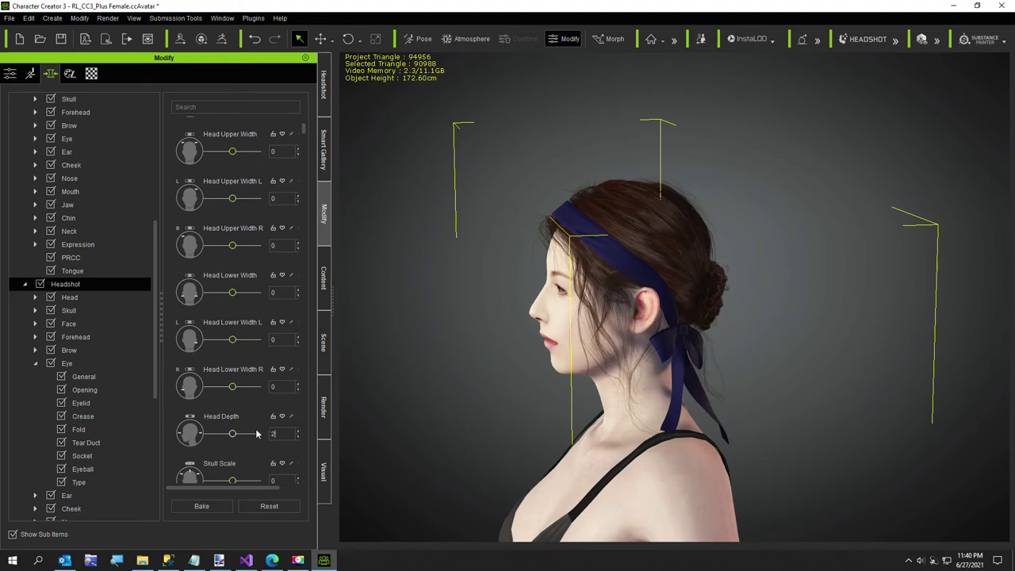
key("Return")
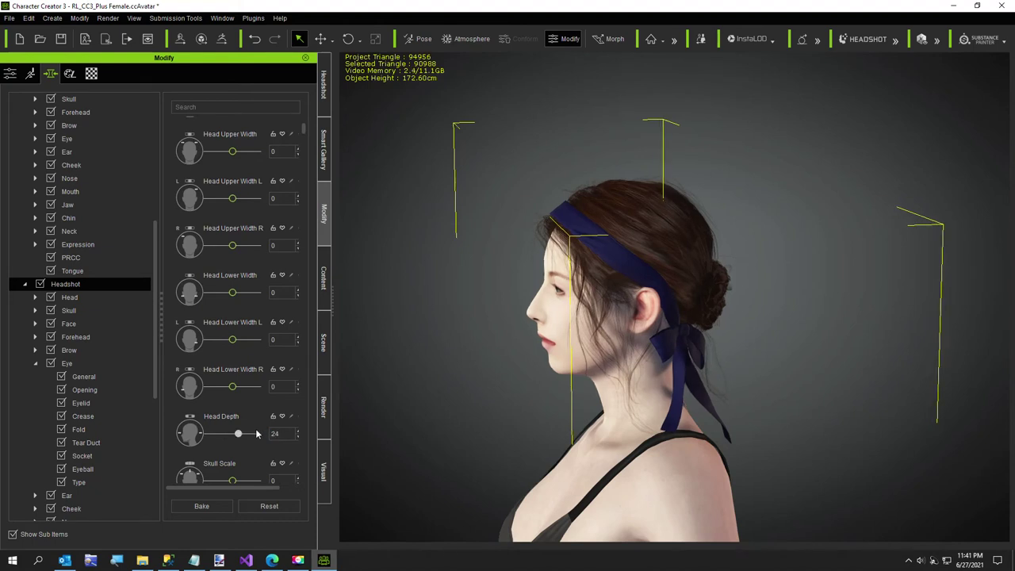
Step: In the Face morphs, set Face Depth to 12 and Face Lower Depth to 12
scroll(209, 383, "down", 1)
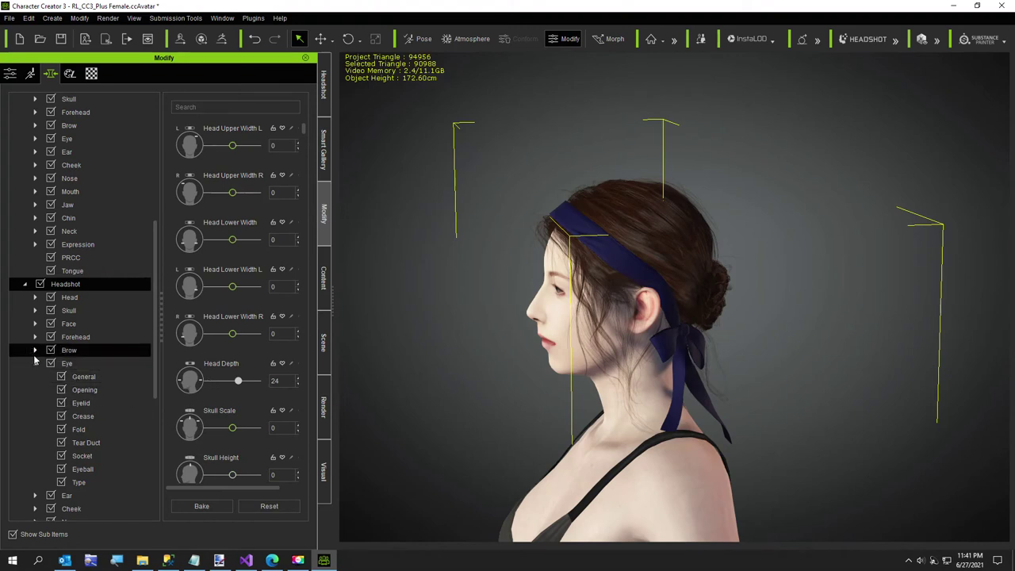
left_click(66, 325)
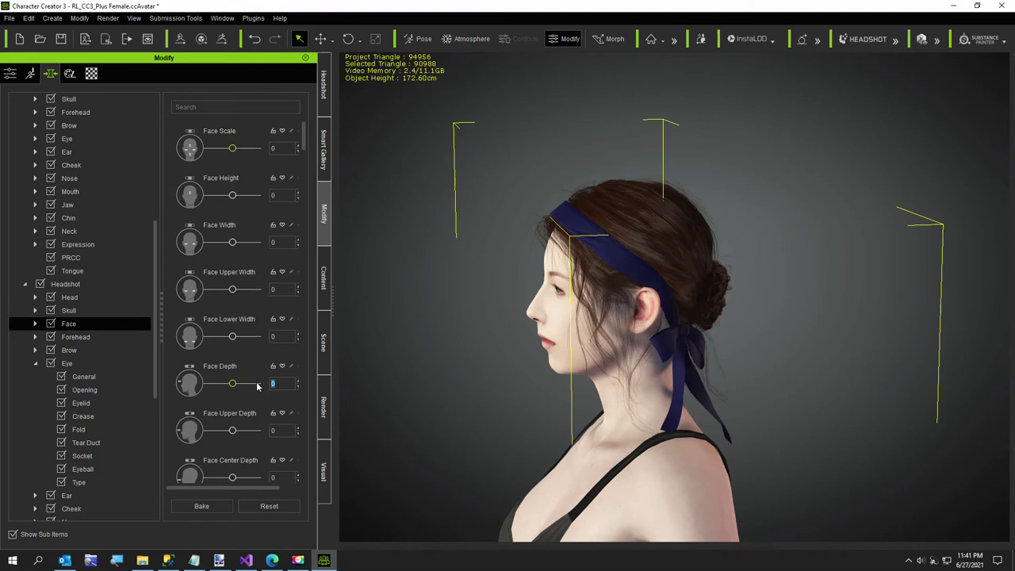
key("Return")
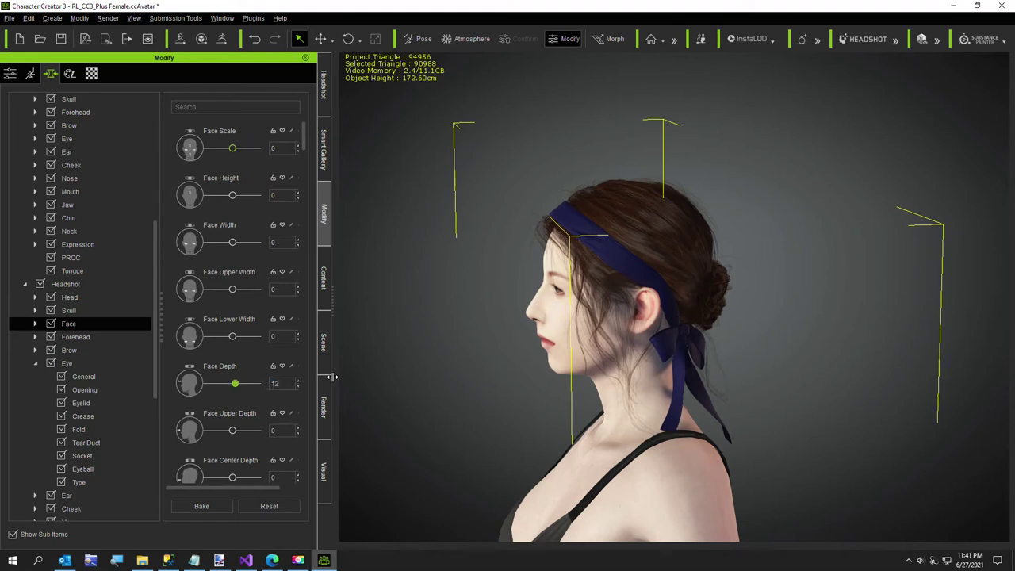
right_click_drag(698, 447, 792, 401)
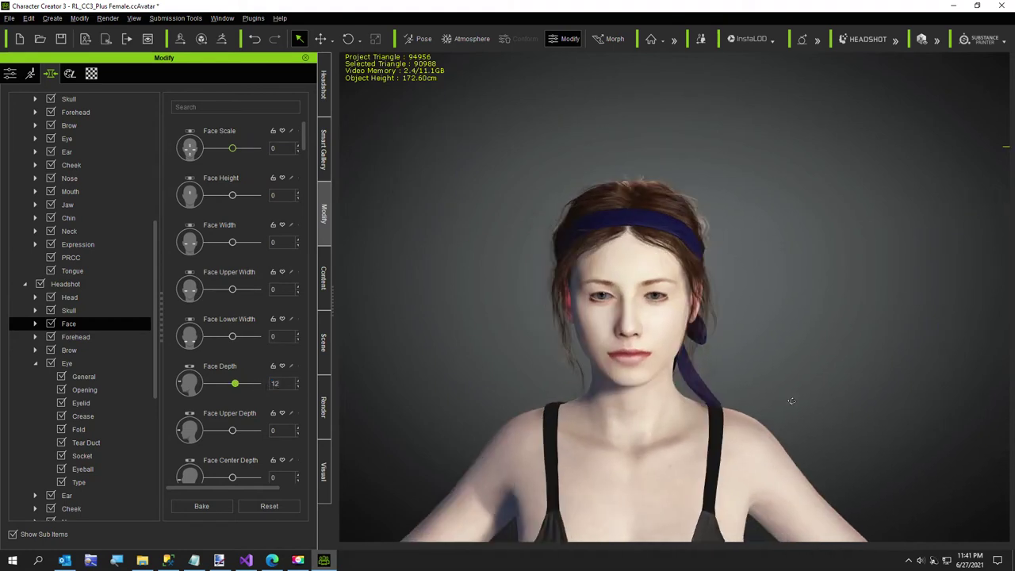
scroll(652, 365, "up", 3)
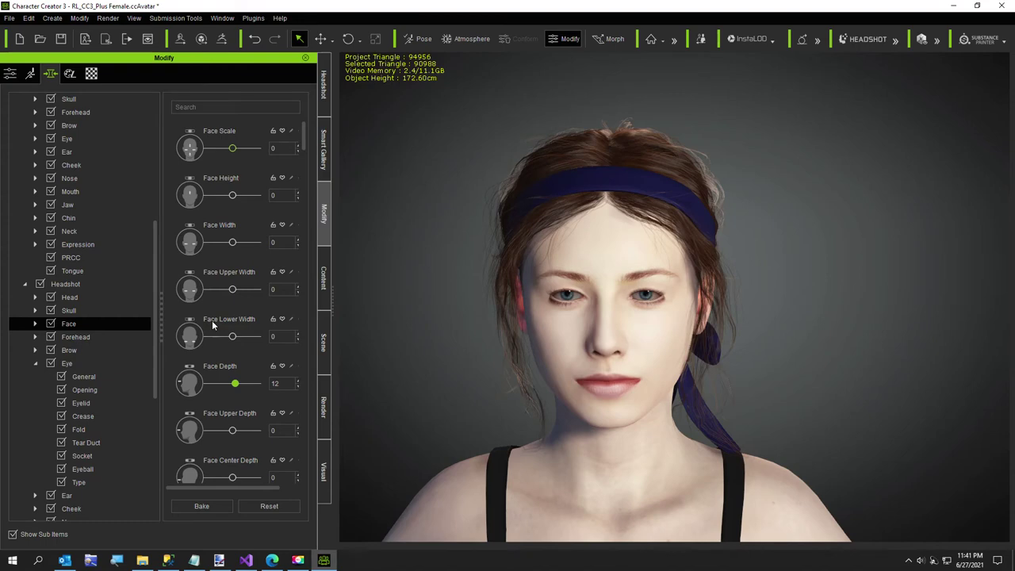
scroll(212, 321, "down", 3)
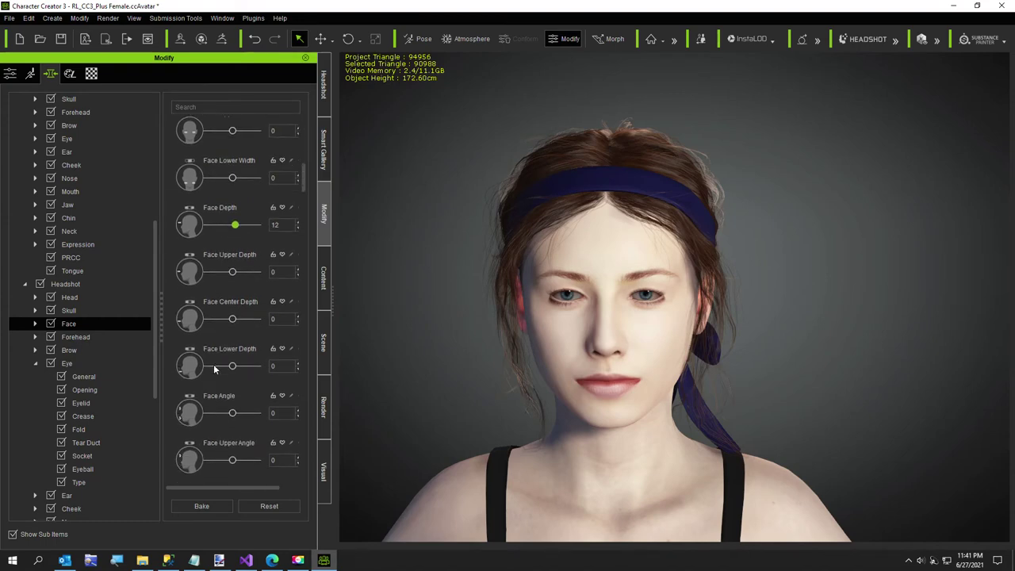
scroll(214, 369, "down", 1)
right_click_drag(606, 495, 381, 471)
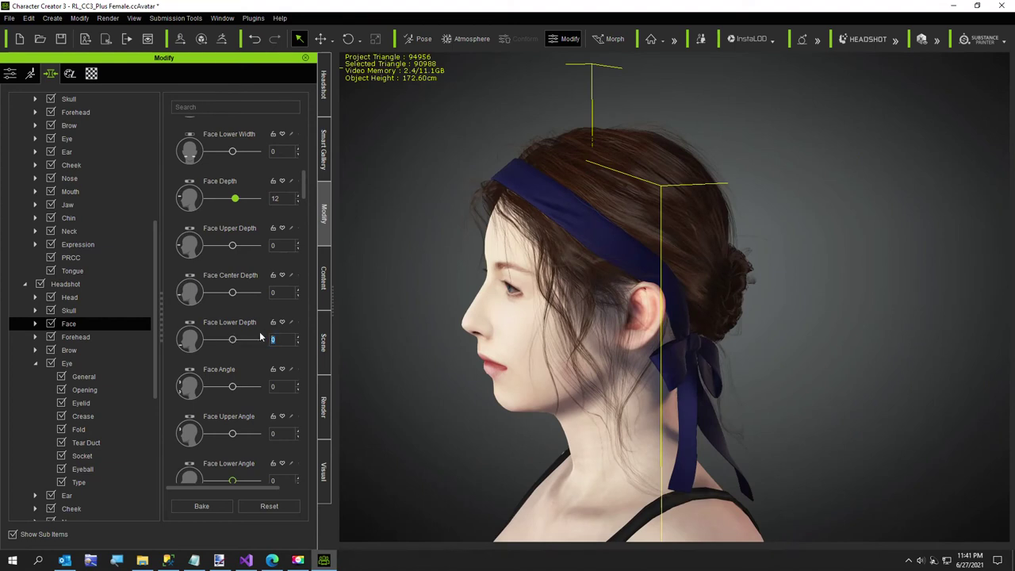
key("Return")
Step: Raise Face Center Depth to 10 and set Face Upper Depth to 6
right_click_drag(601, 442, 838, 442)
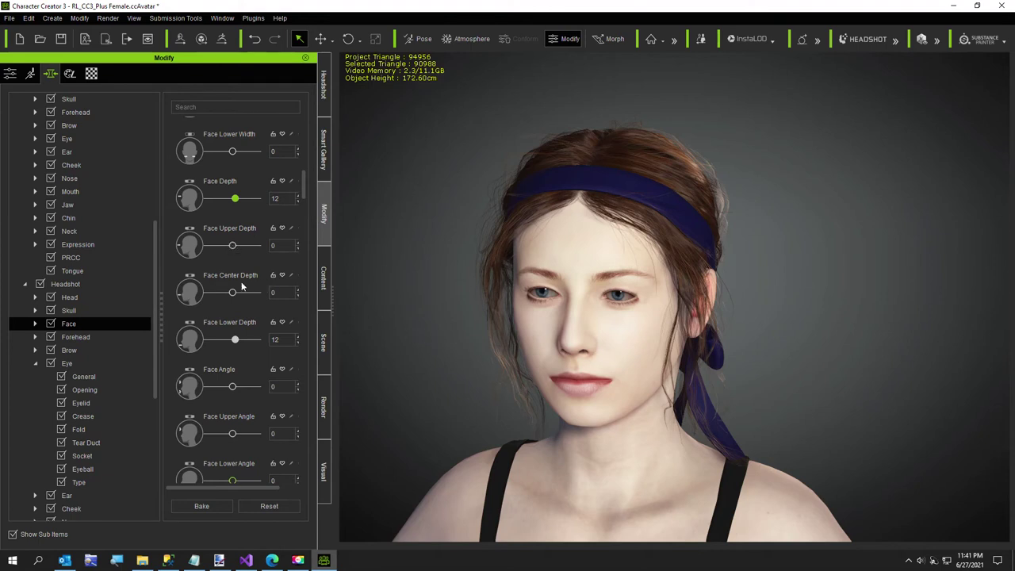
left_click_drag(236, 292, 236, 297)
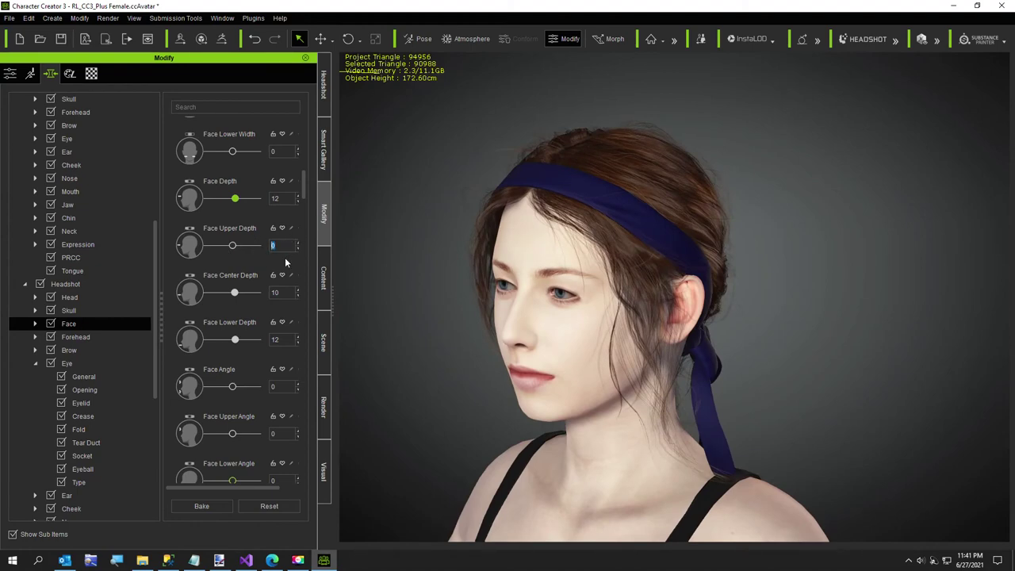
key("Return")
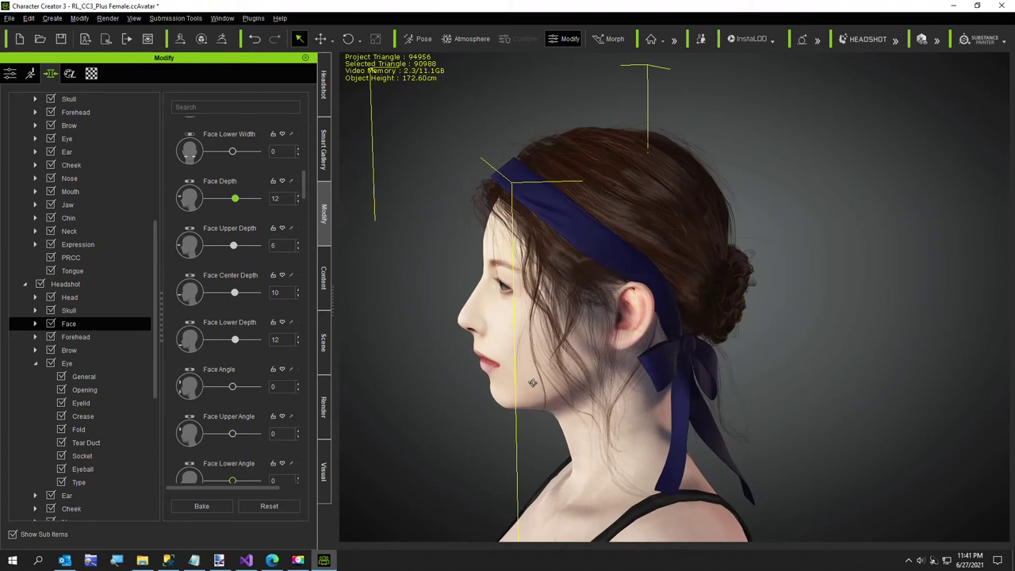
Step: Filter the Headshot morphs for 'Wid' and set Head Width to 16
scroll(238, 318, "down", 1)
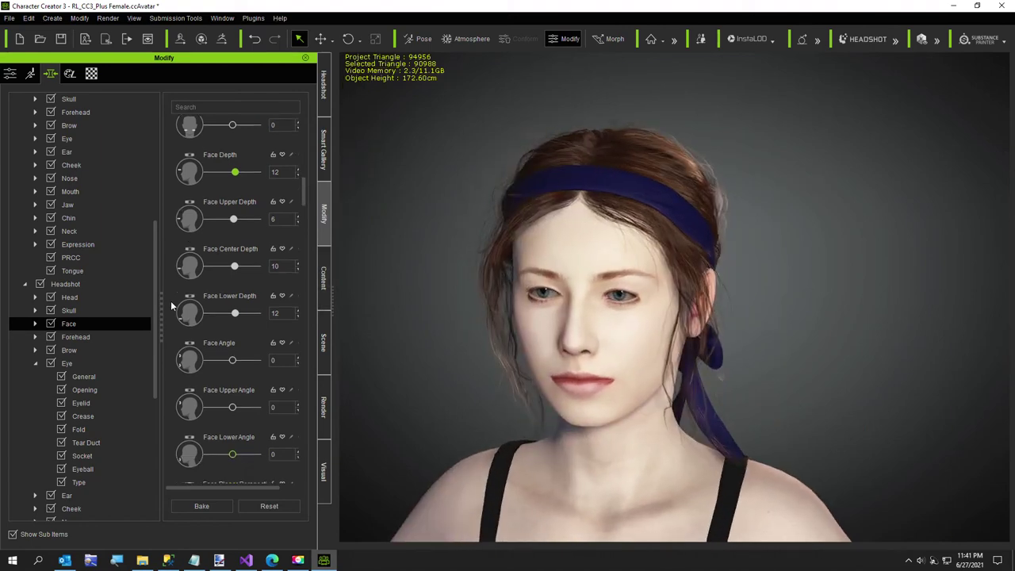
left_click(68, 284)
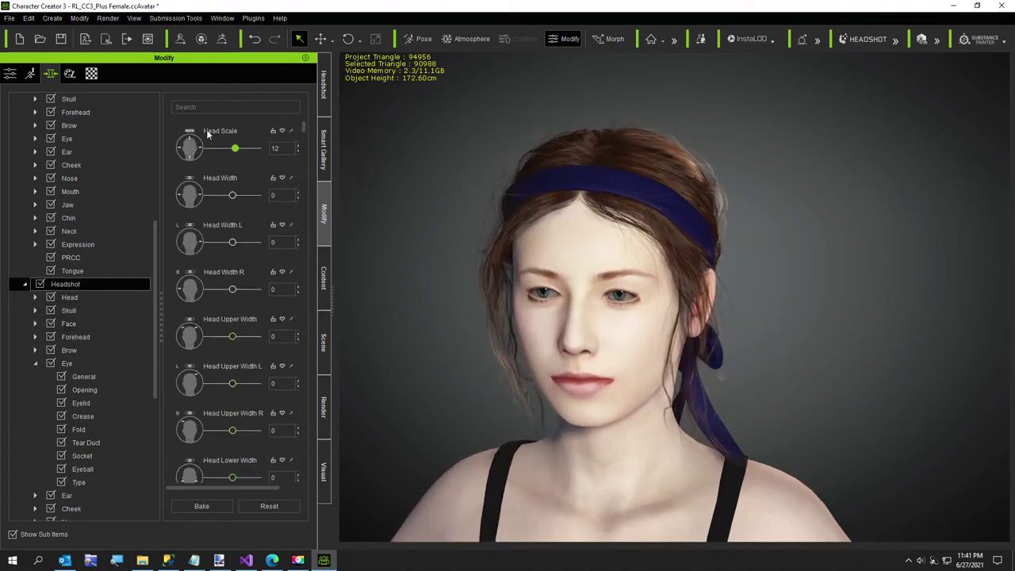
type("Width")
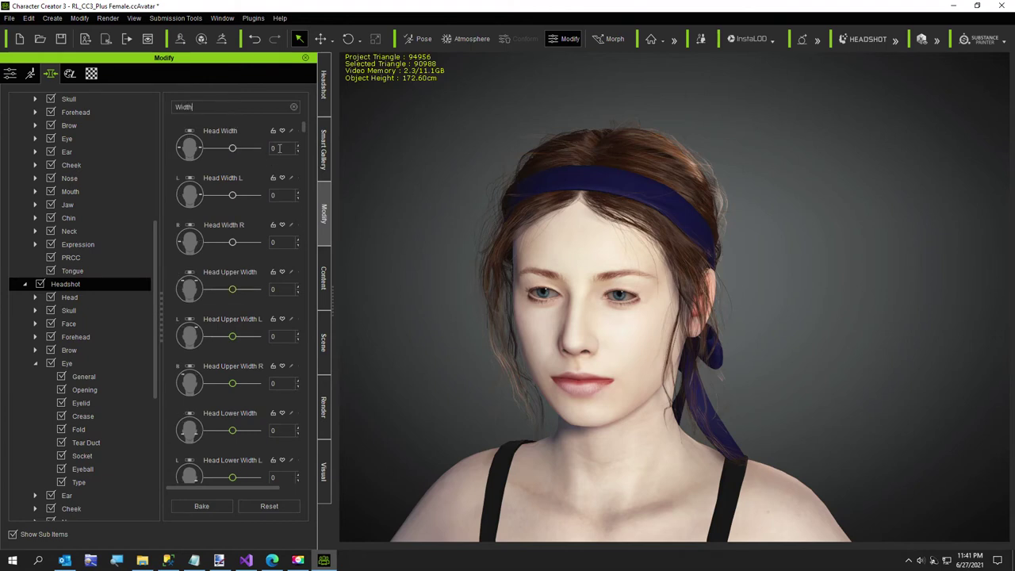
left_click(280, 149)
type("16")
key("Return")
Step: Orbit the view to inspect the wider head from front and three-quarter angles
right_click_drag(598, 291, 659, 311)
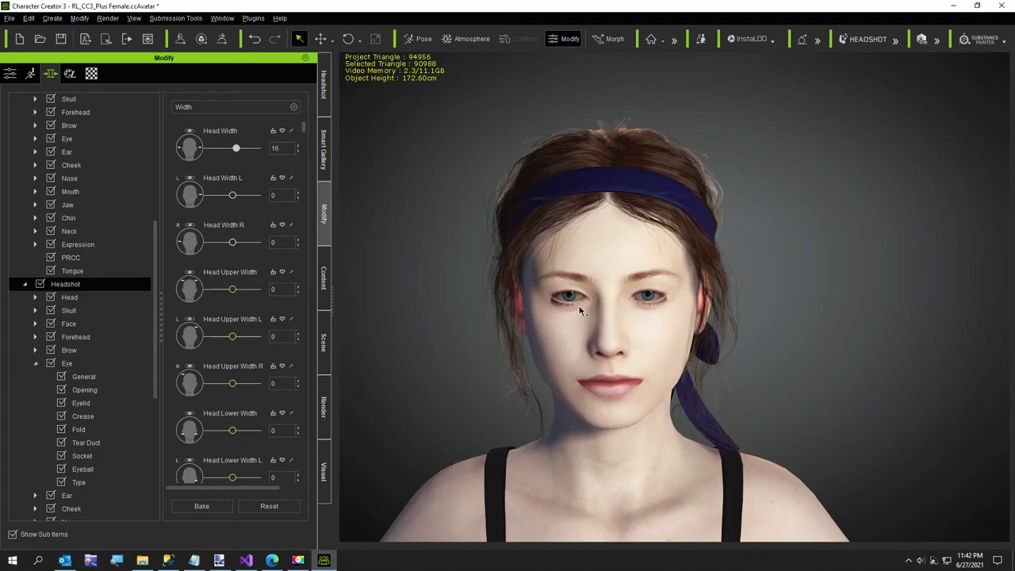
scroll(581, 312, "up", 2)
right_click_drag(569, 311, 564, 351)
scroll(555, 369, "down", 3)
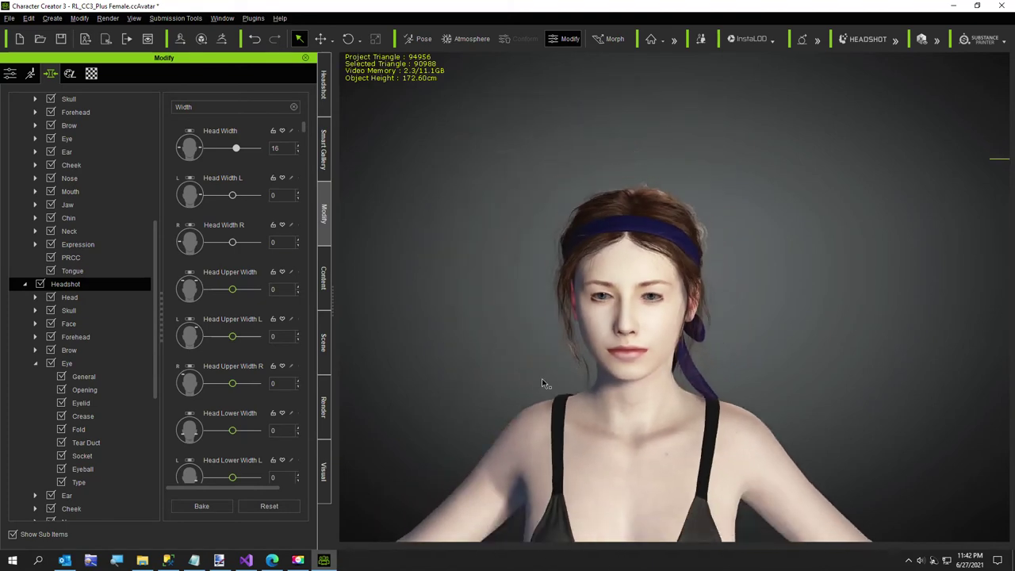
middle_click_drag(545, 385, 573, 336)
right_click_drag(574, 336, 481, 360)
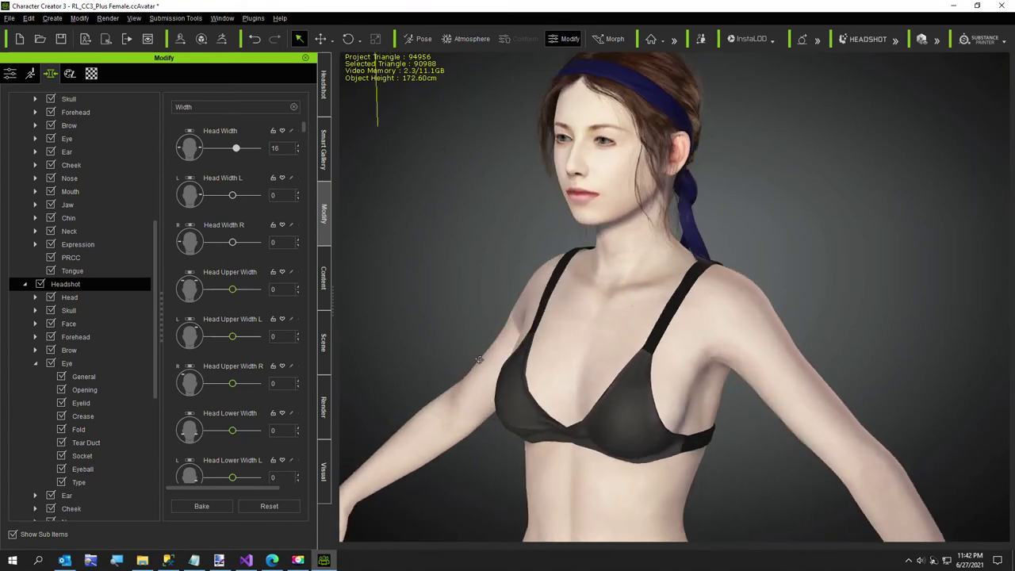
Step: Delete the character's bra, leaving only the underwear bottoms
left_click(629, 438)
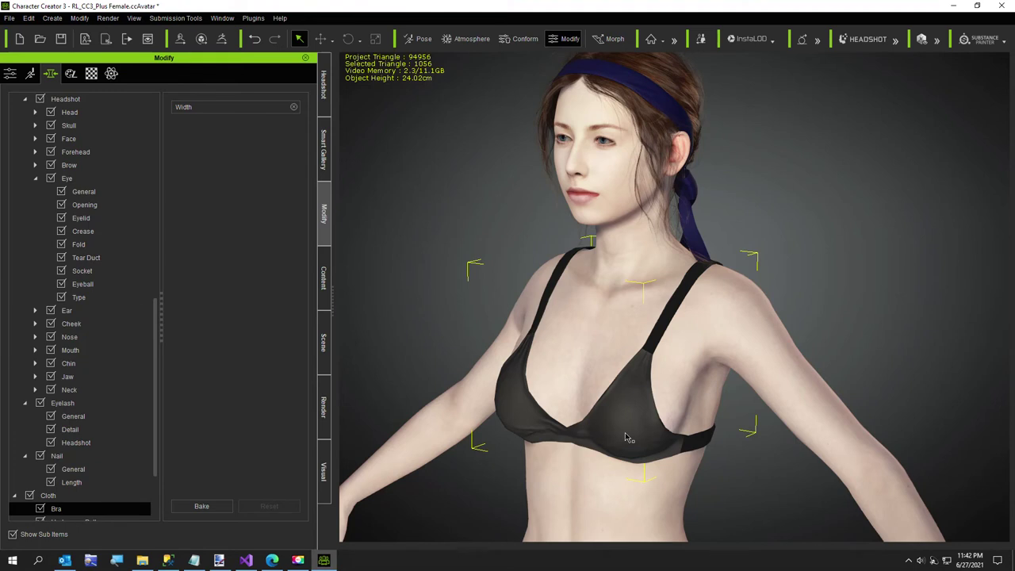
key("Delete")
mouse_move(754, 476)
right_mouse_down()
mouse_move(550, 469)
mouse_move(502, 457)
mouse_move(739, 484)
right_mouse_up()
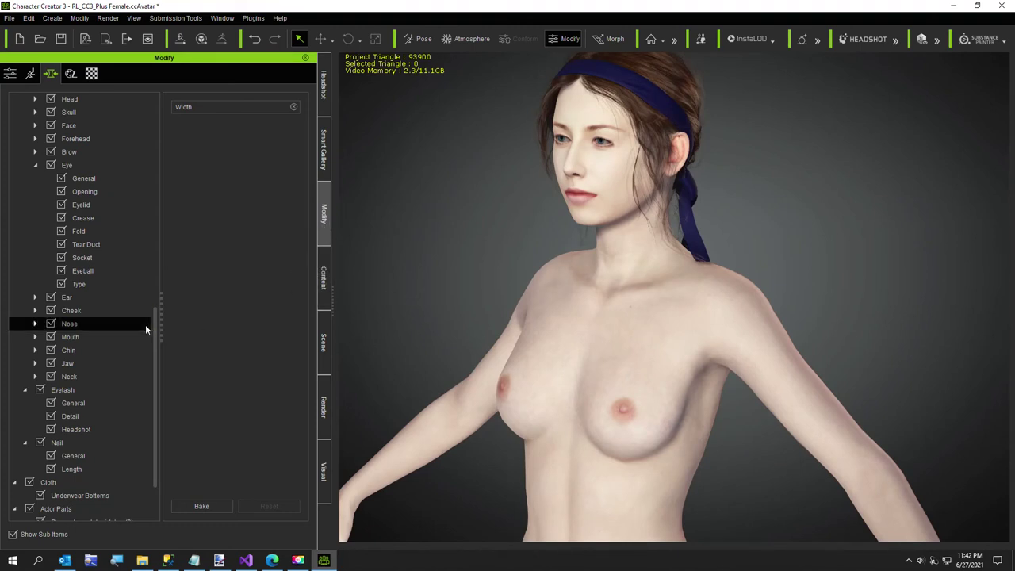
Step: Collapse the Headshot and Head morph groups and expand Body > Chest
left_click(83, 377)
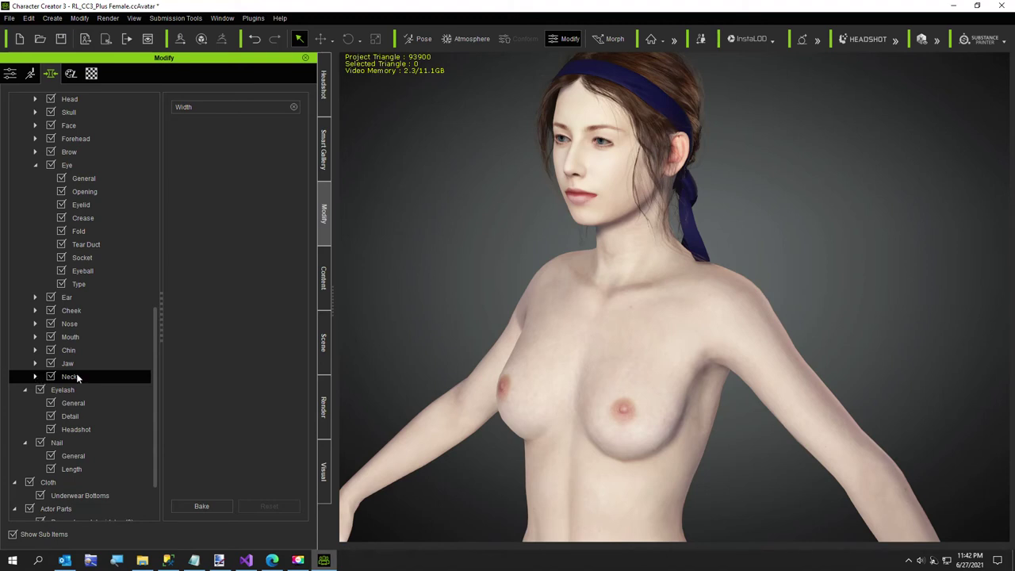
left_click_drag(154, 352, 148, 336)
left_click(24, 125)
scroll(27, 145, "up", 6)
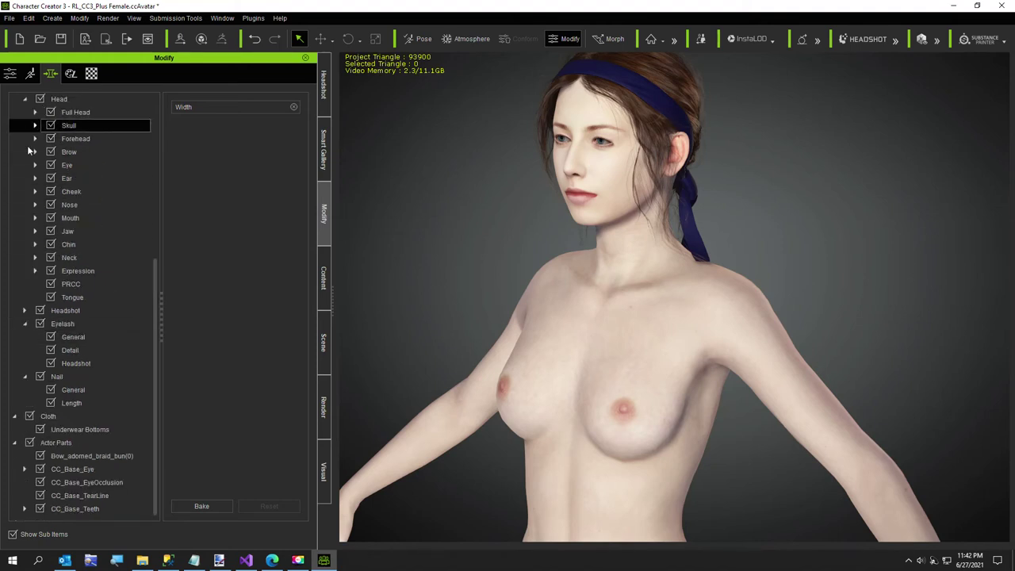
left_click(25, 178)
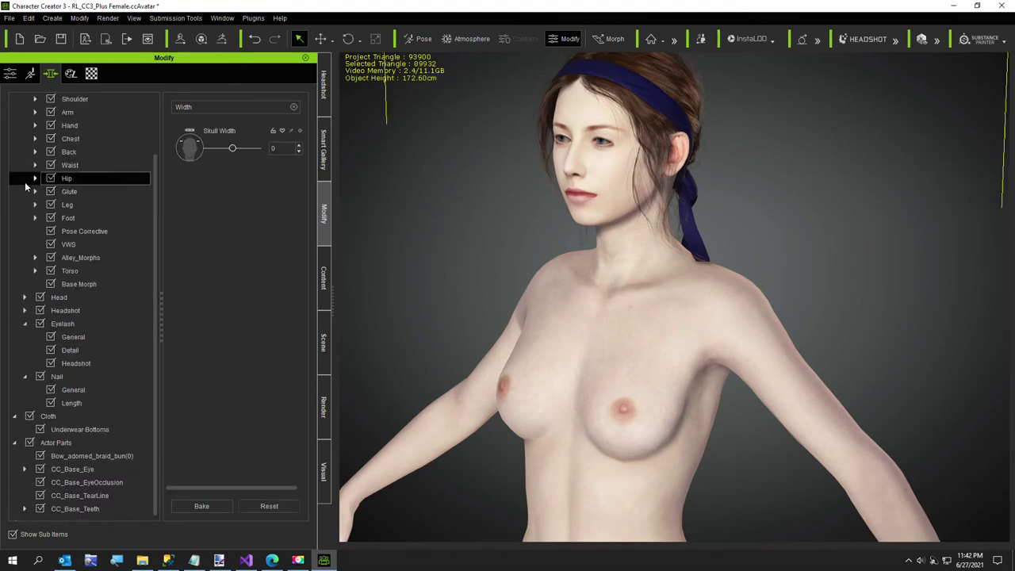
scroll(45, 208, "up", 4)
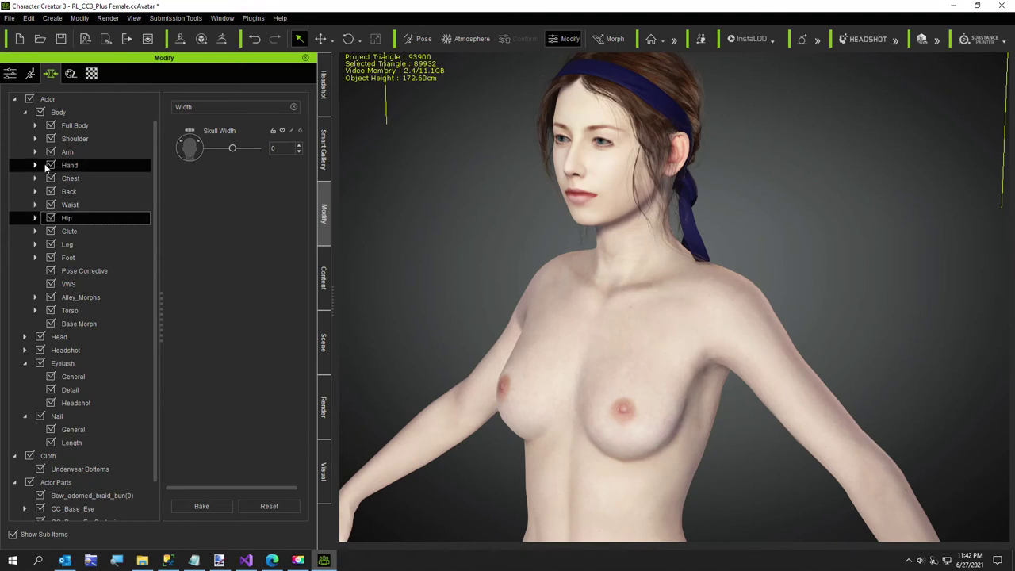
left_click(35, 178)
Step: Open the Chest > Breast morph sliders and clear the Width search filter, viewing the character from the front
left_click(83, 205)
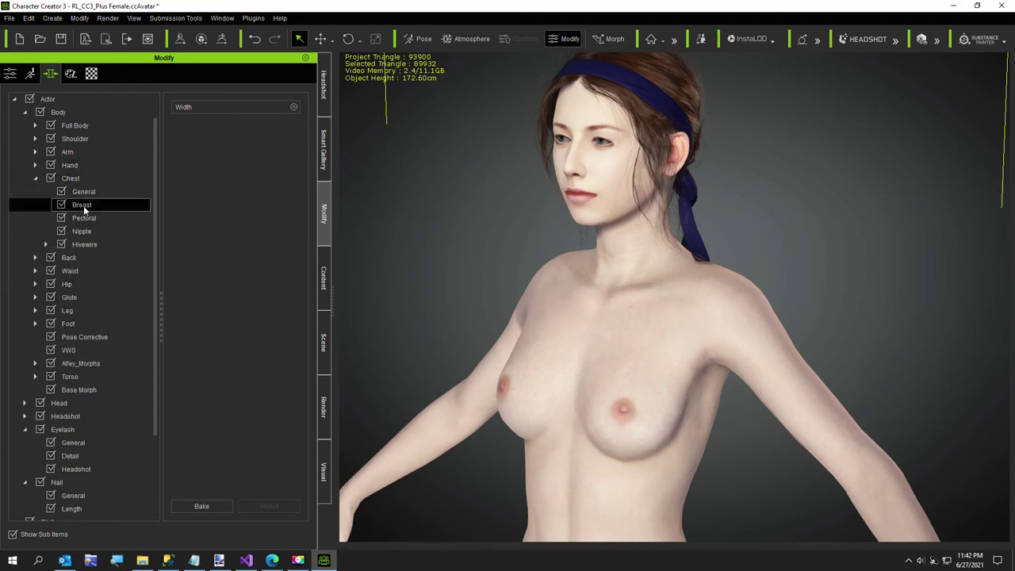
left_click(294, 108)
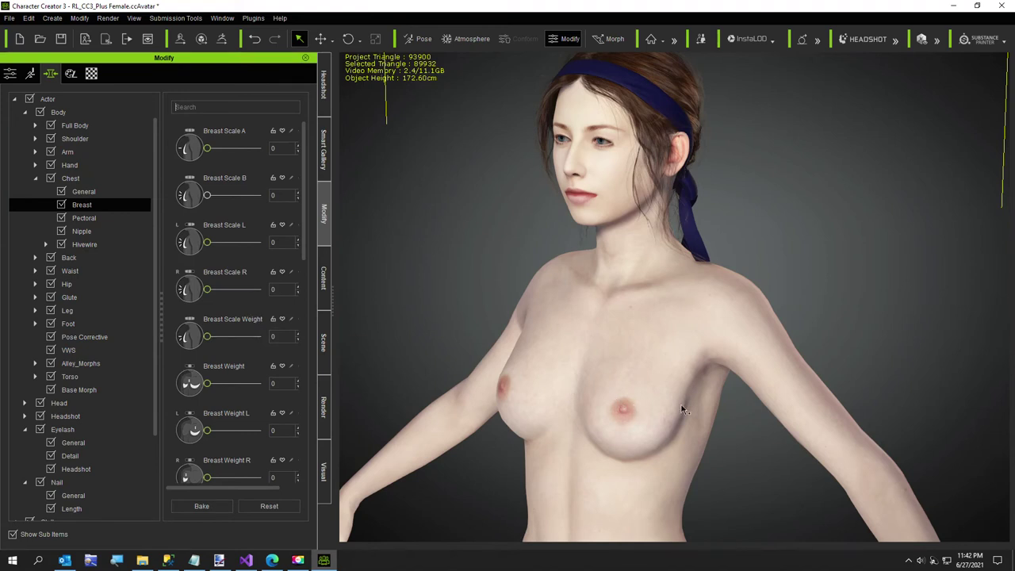
key("f")
scroll(709, 358, "down", 3)
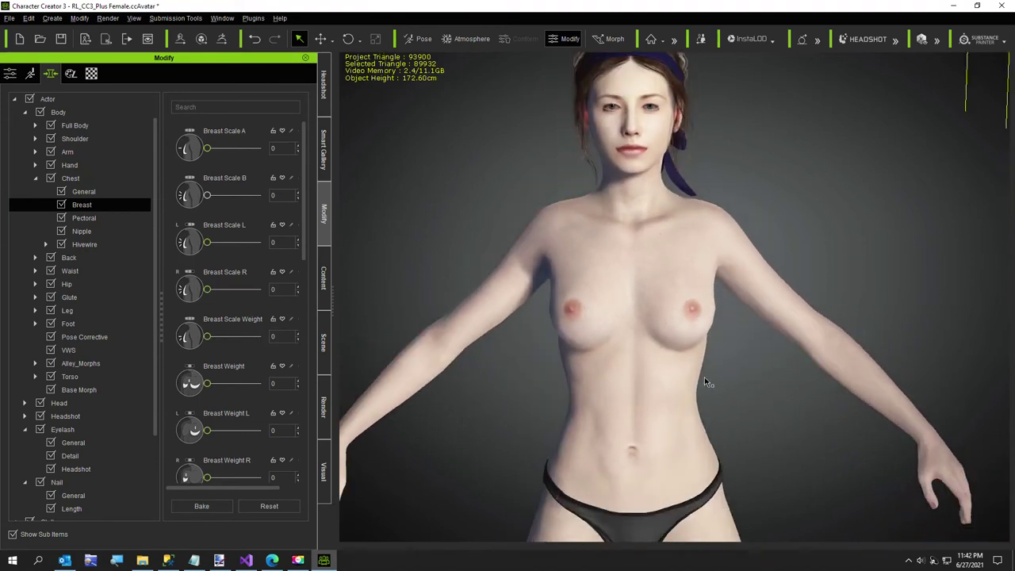
right_click_drag(704, 377, 636, 414)
scroll(232, 386, "down", 3)
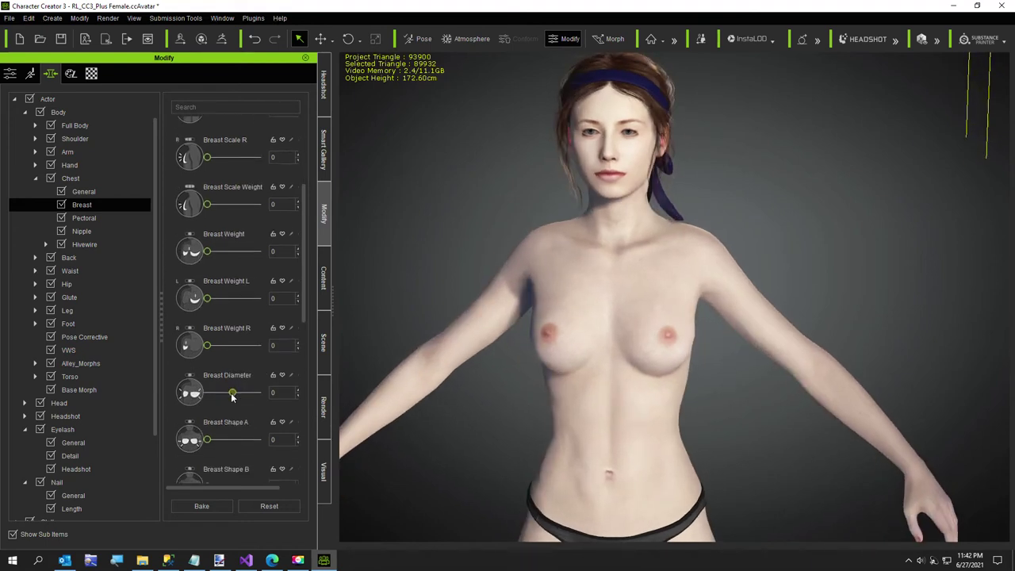
scroll(232, 397, "down", 4)
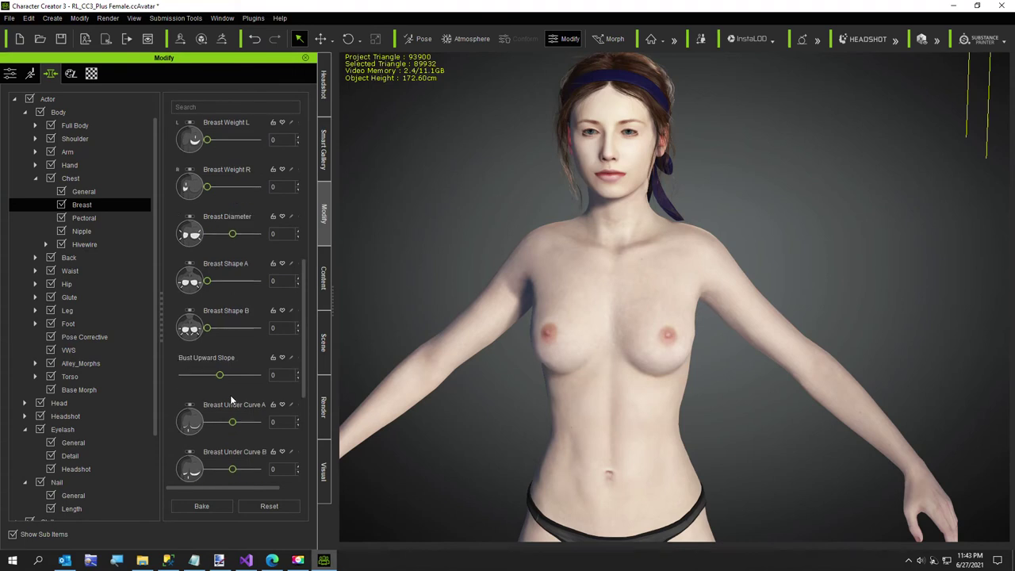
scroll(230, 396, "down", 4)
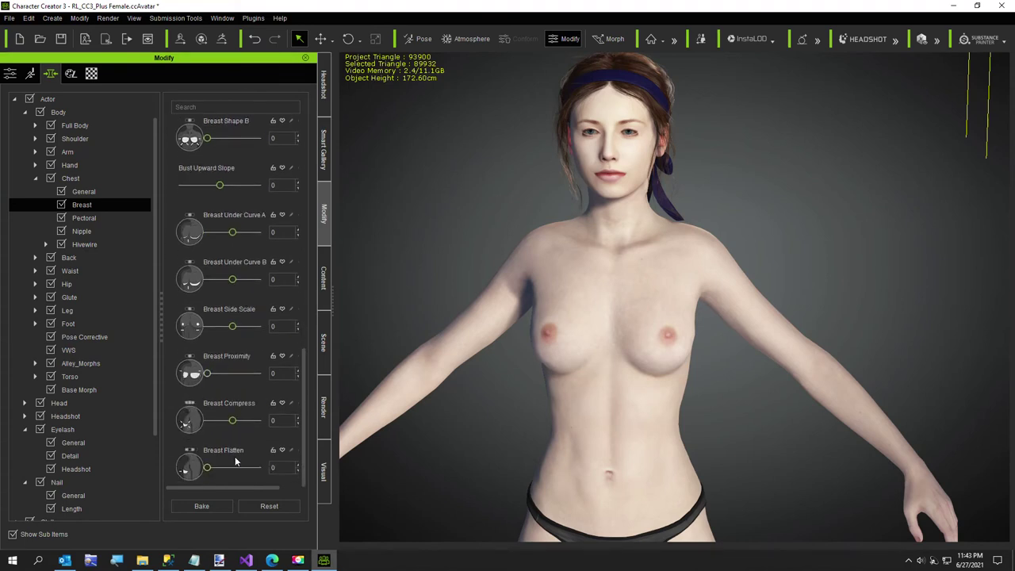
scroll(238, 333, "up", 10)
Step: Search morphs for 'Pro' and set Breast Proximity to 12
left_click(220, 104)
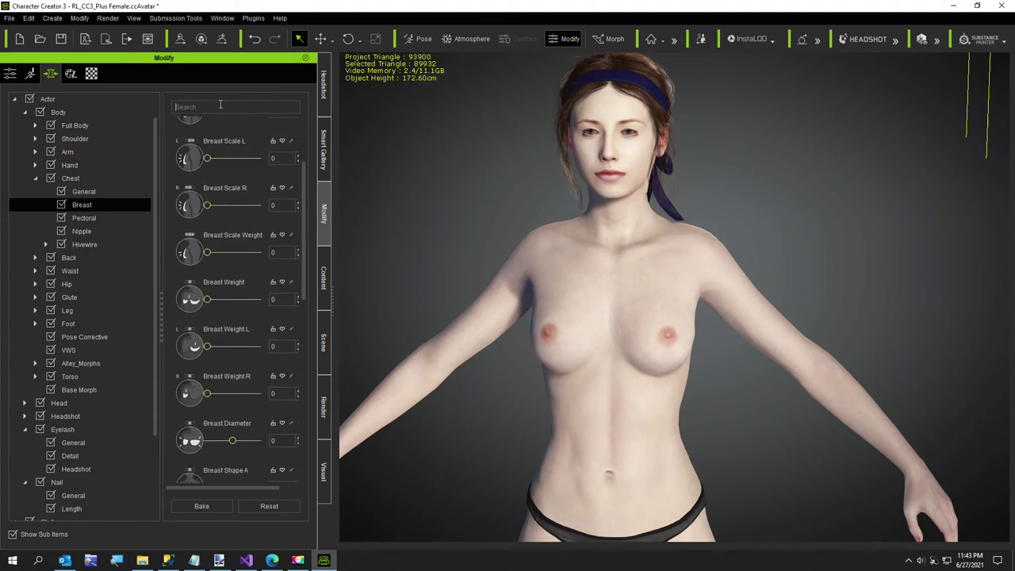
type("Pro")
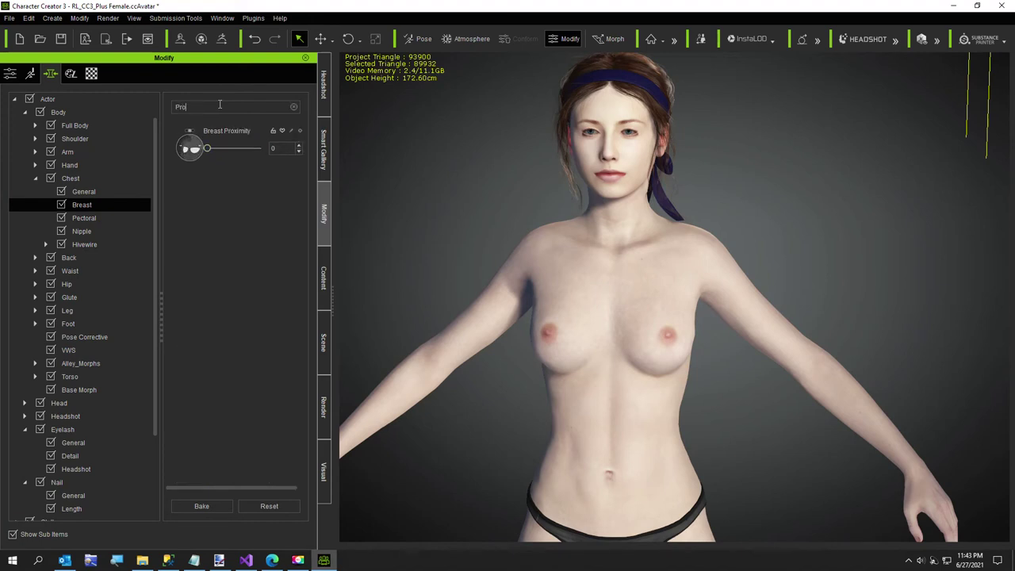
left_click(270, 152)
type("20")
key("Return")
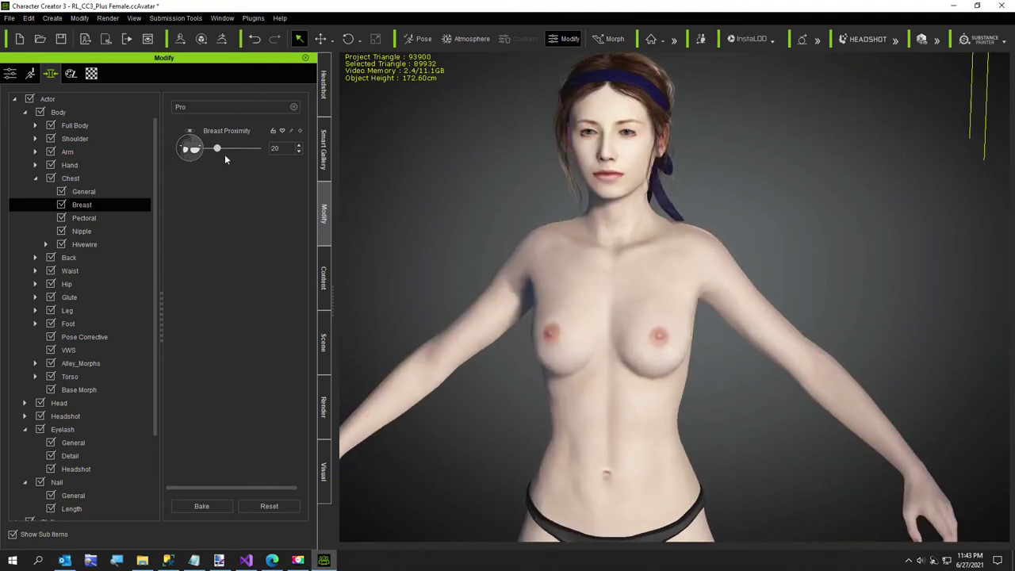
type("1")
key("Return")
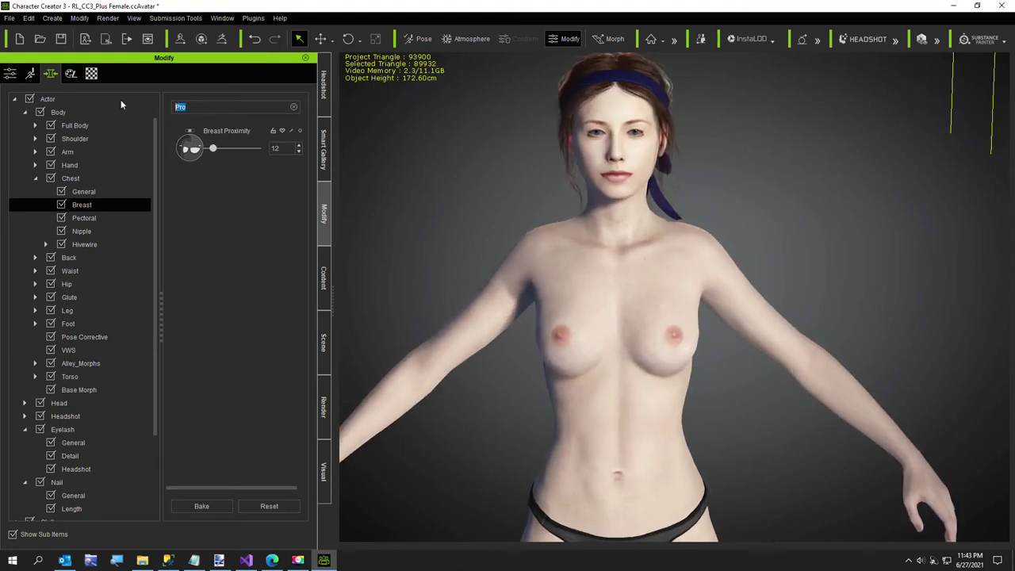
left_click(119, 98)
Step: Return to the Morph sliders in front view, clear the search, and list Chest > Nipple morphs
key("e")
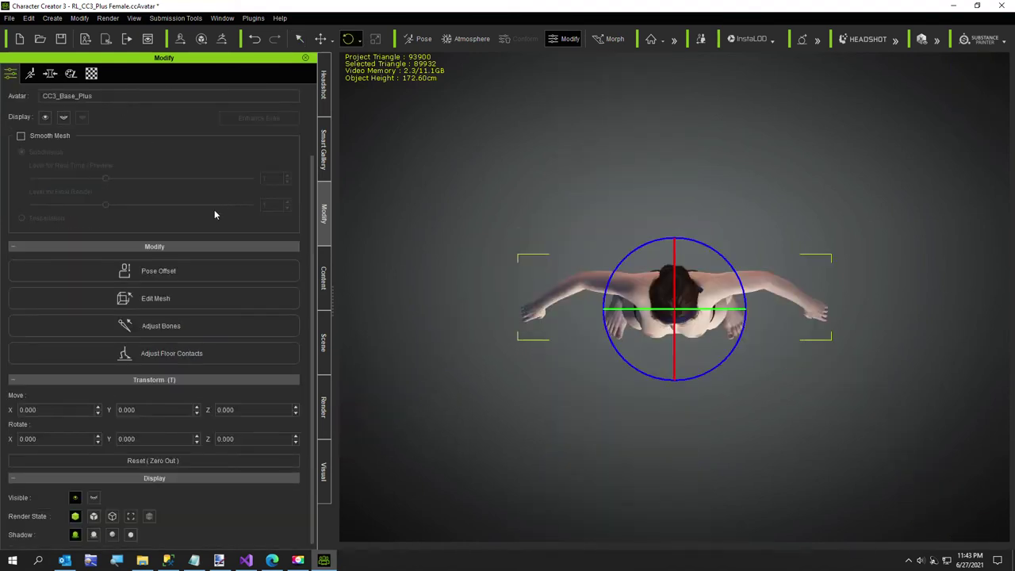
key("F5")
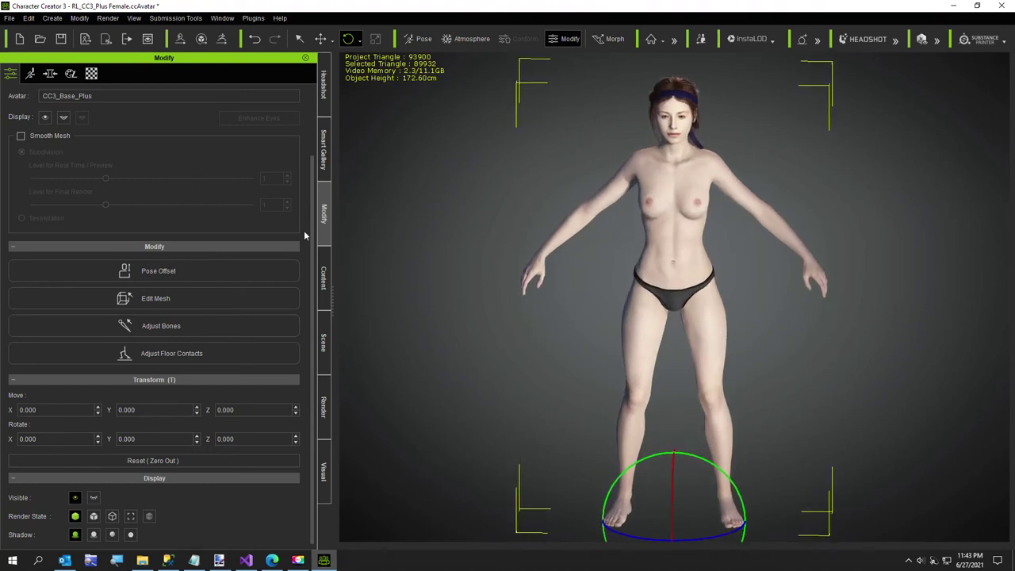
left_click(50, 74)
double_click(181, 104)
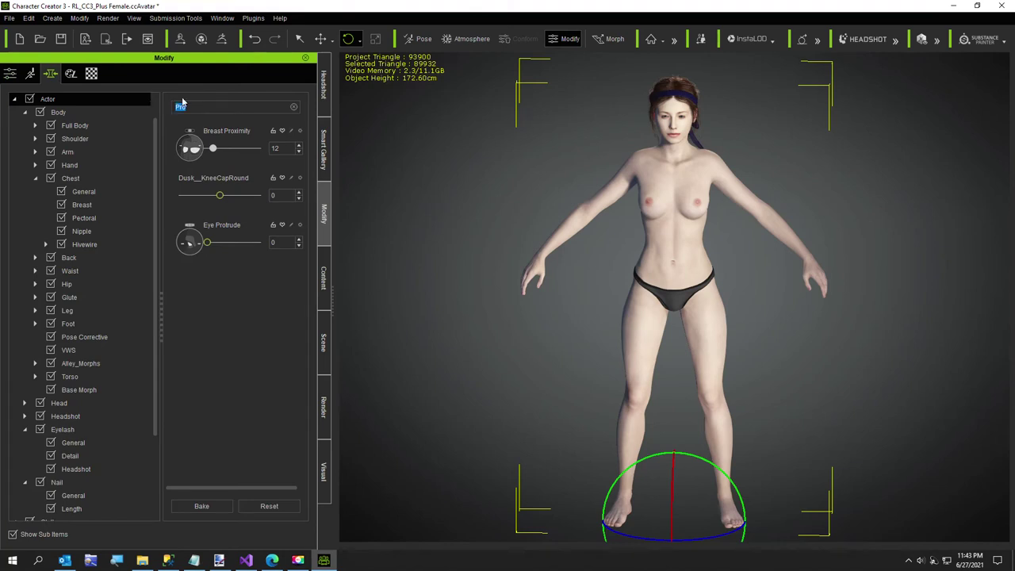
type("He")
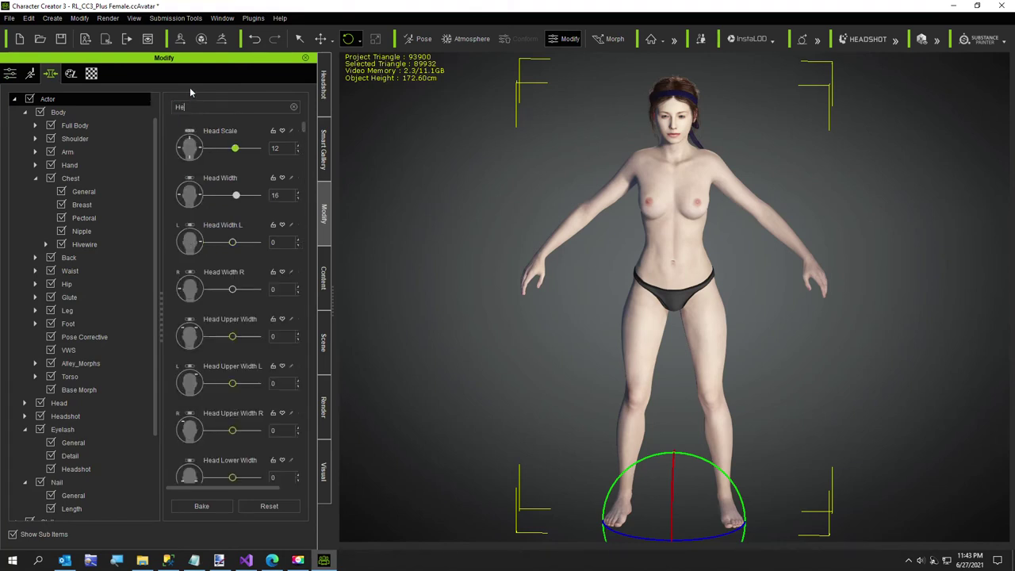
type("igh")
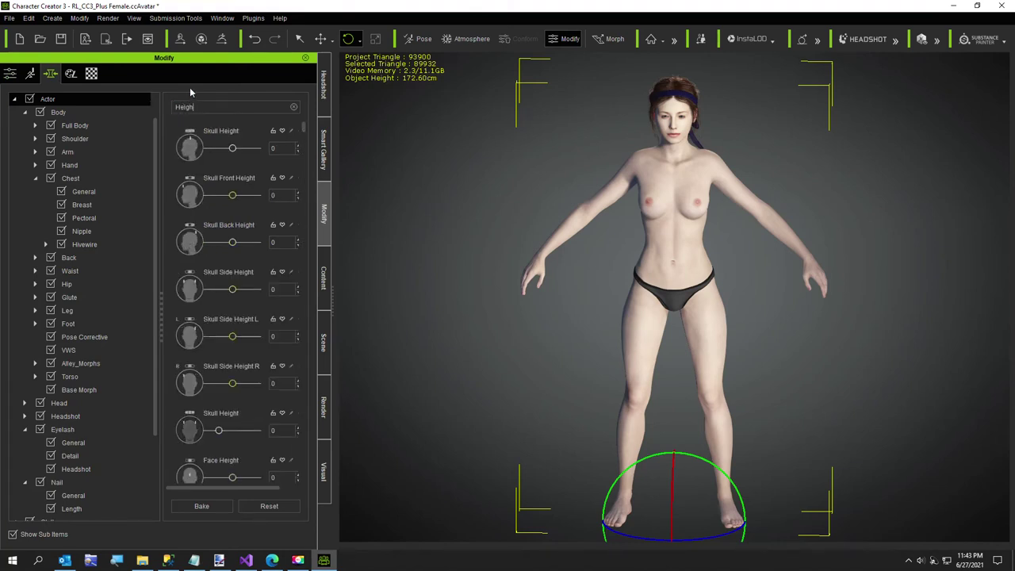
type("t")
left_click(85, 207)
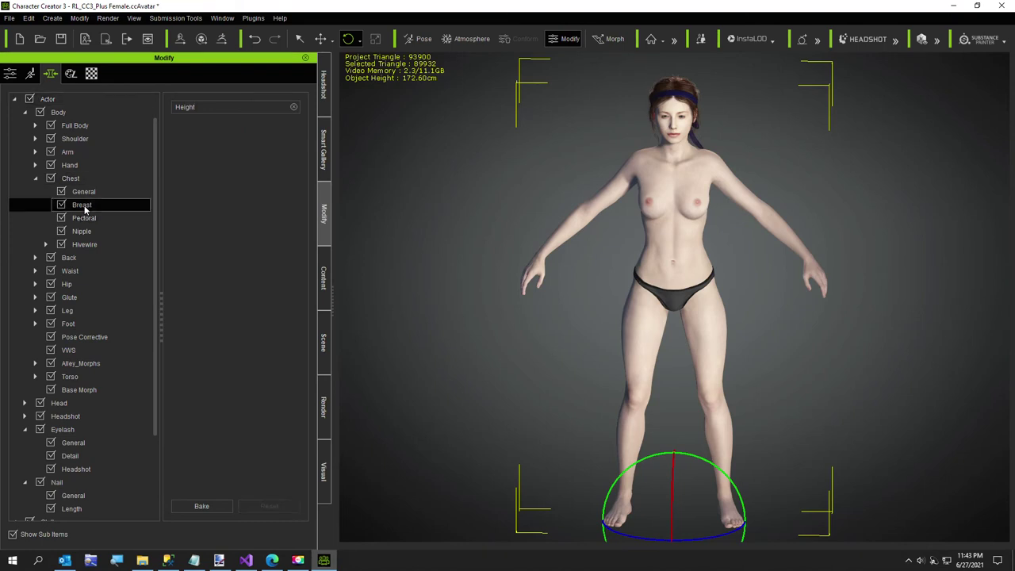
left_click(213, 106)
key("BackSpace")
key("BackSpace")
key("BackSpace")
key("BackSpace")
key("BackSpace")
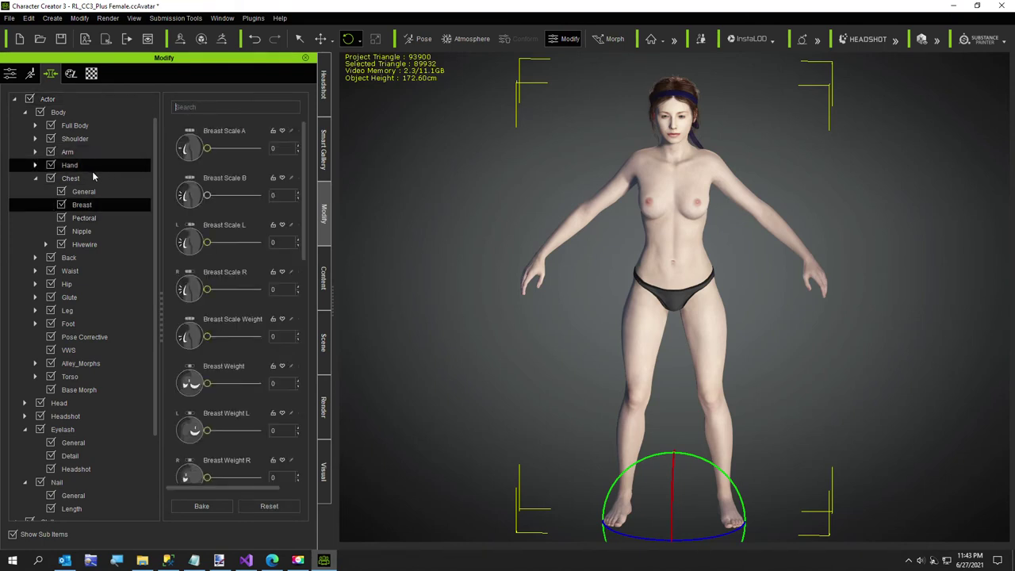
left_click(81, 231)
Step: Narrow the glutes with Glutes Width -56 and Glute Scale -74
right_click_drag(748, 337, 520, 401)
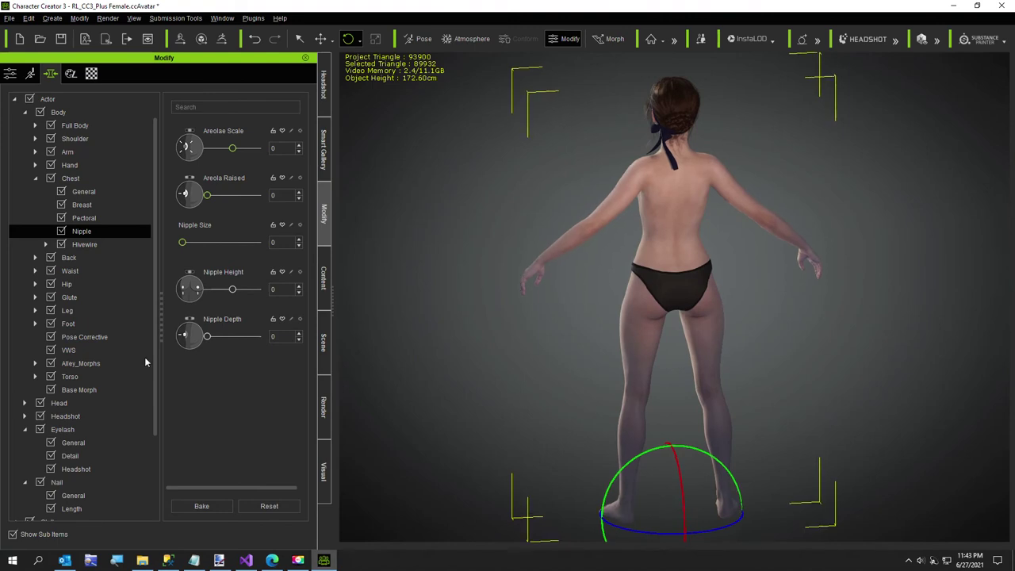
left_click(73, 296)
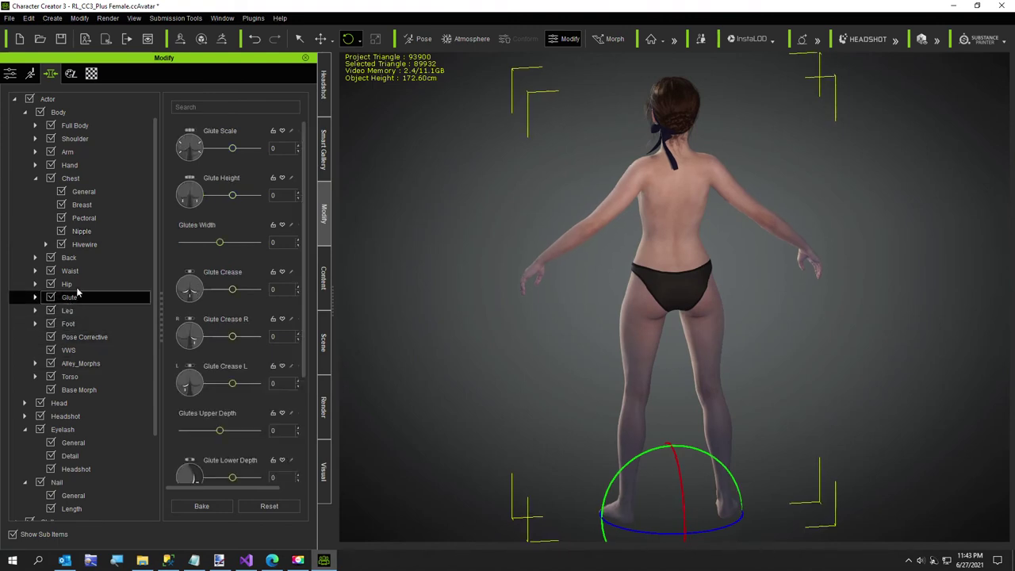
left_click_drag(220, 242, 188, 244)
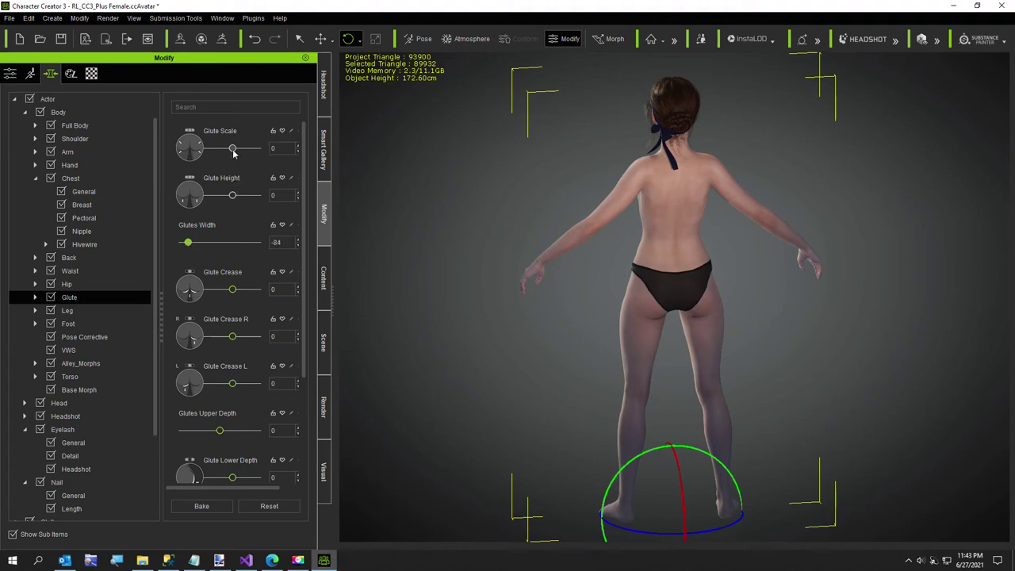
left_click_drag(233, 153, 214, 153)
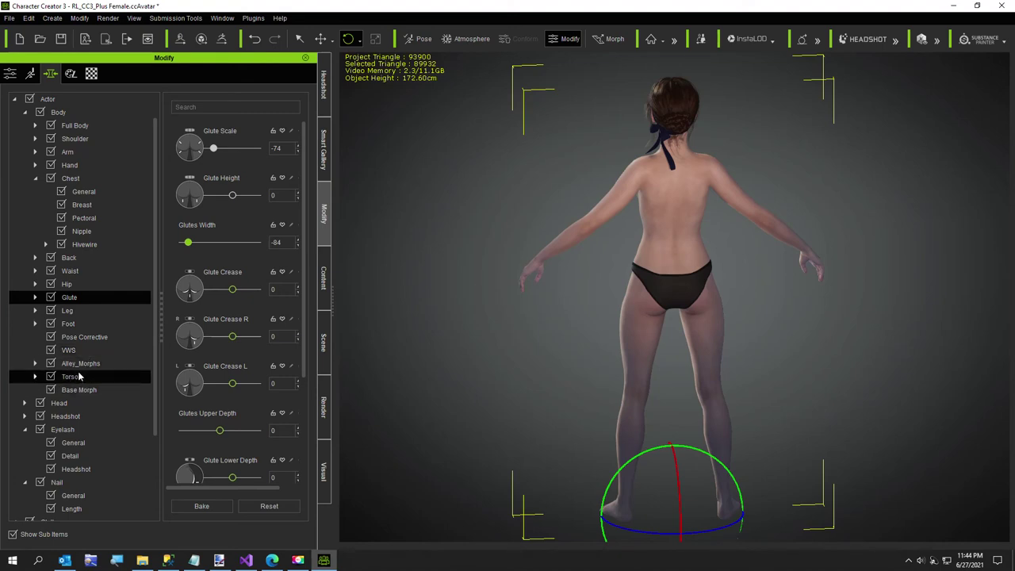
Step: Under Waist, set Abdomen Width to -25 and Waistline to 11
left_click(66, 271)
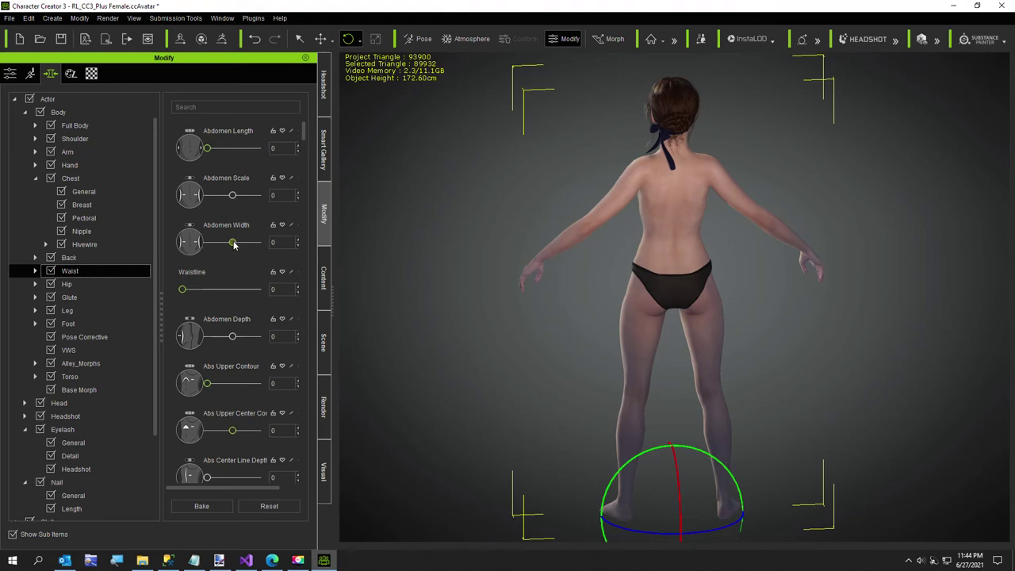
mouse_move(233, 246)
left_mouse_down()
mouse_move(212, 247)
mouse_move(237, 251)
mouse_move(227, 251)
left_mouse_up()
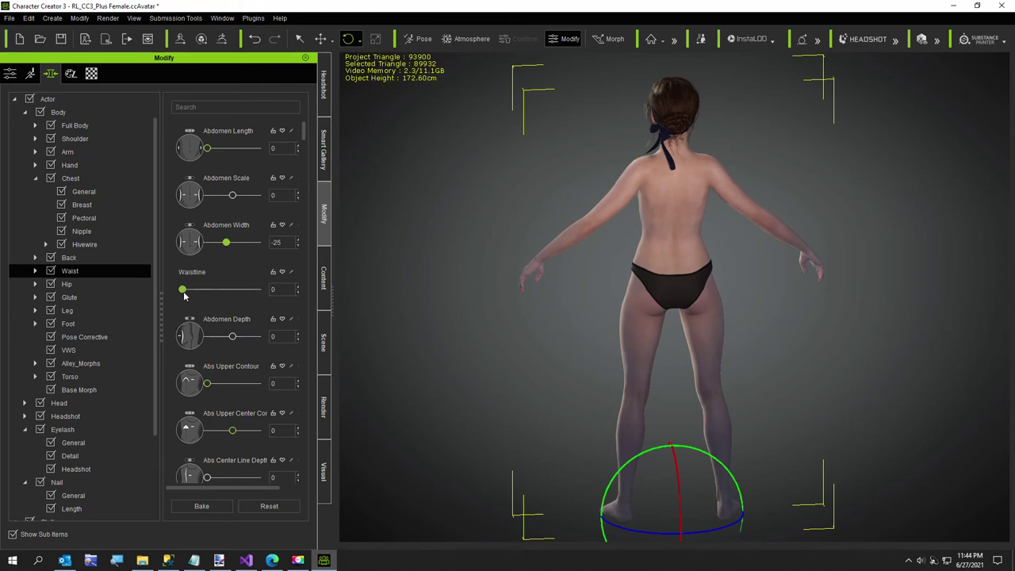
mouse_move(183, 294)
left_mouse_down()
mouse_move(205, 294)
mouse_move(182, 293)
left_mouse_up()
right_click_drag(437, 362, 698, 381)
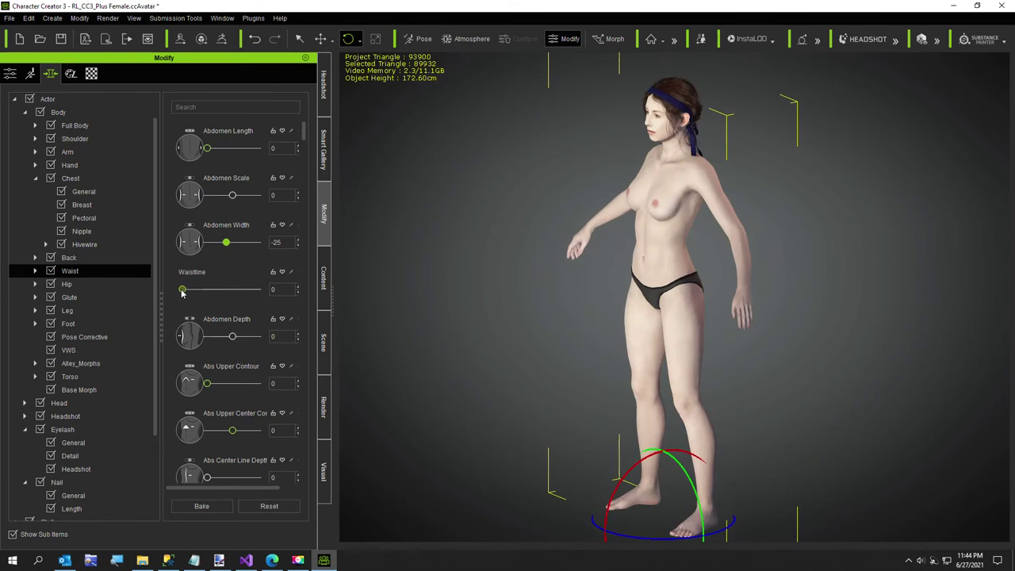
mouse_move(181, 293)
left_mouse_down()
mouse_move(237, 292)
mouse_move(151, 300)
mouse_move(198, 296)
left_mouse_up()
Step: Flatten the belly with Abdomen Depth -61 and turn the view back to front
scroll(392, 373, "up", 2)
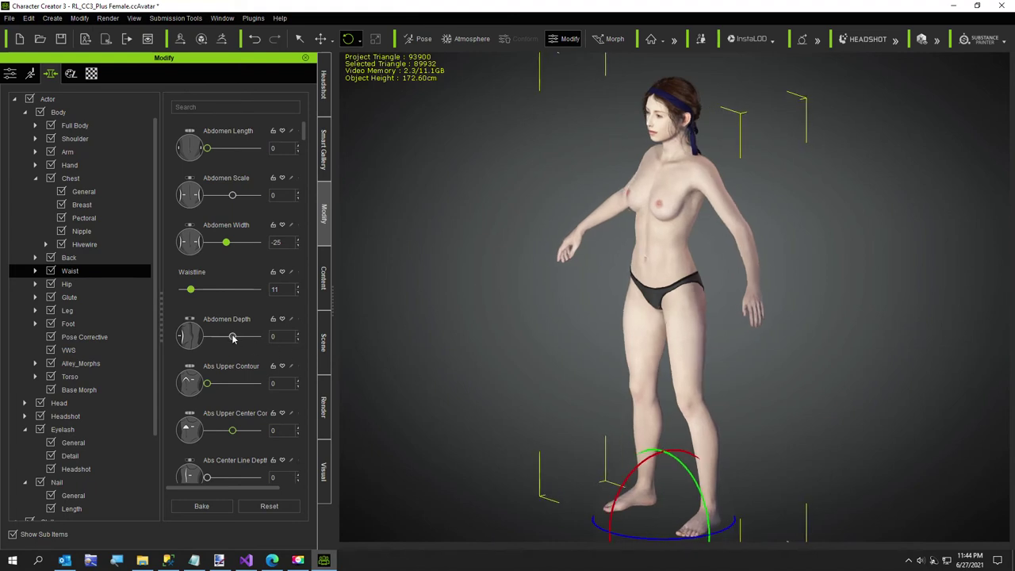
left_click_drag(232, 338, 217, 337)
scroll(405, 377, "up", 2)
scroll(261, 389, "down", 1)
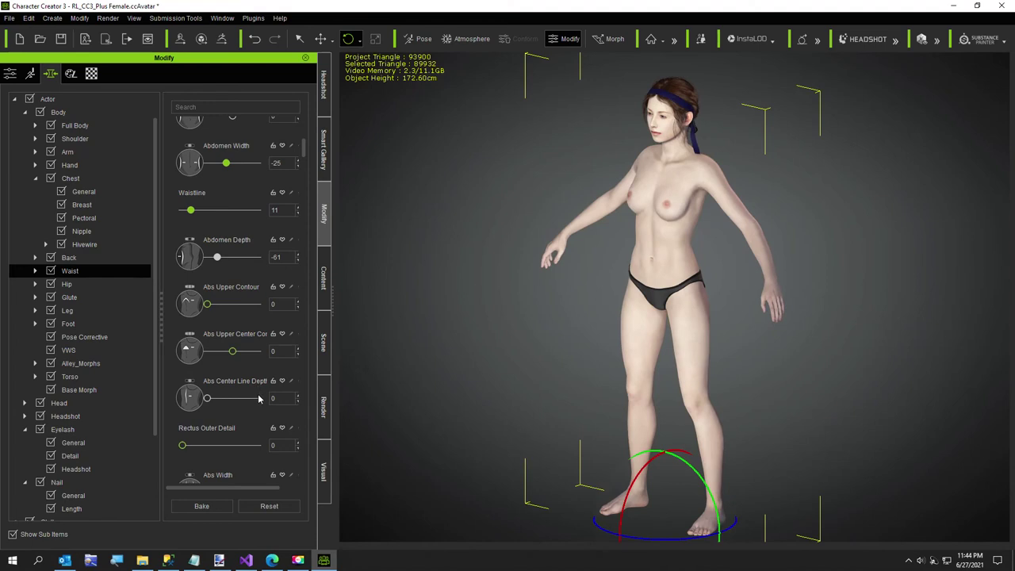
scroll(258, 398, "down", 2)
scroll(195, 398, "down", 1)
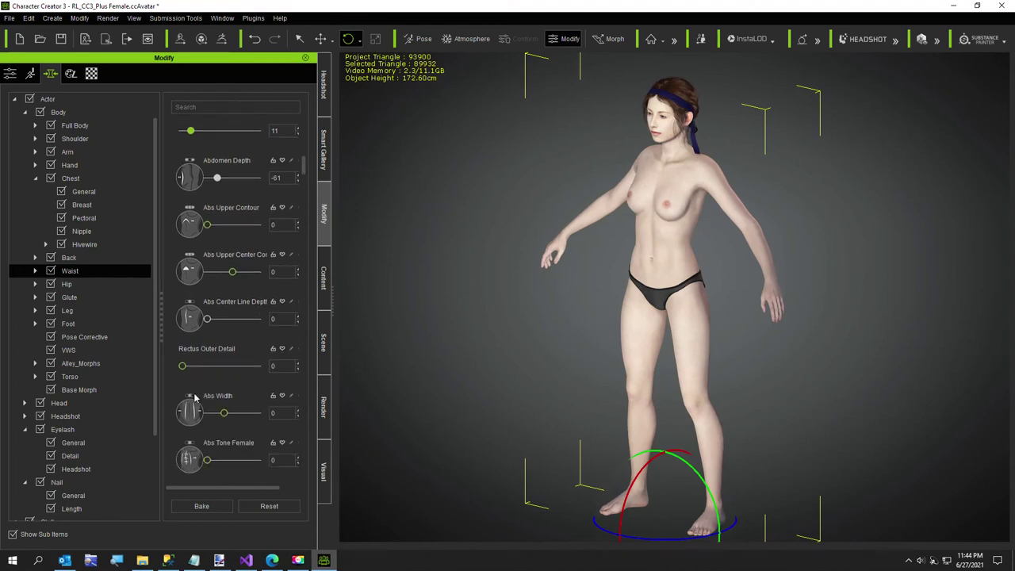
scroll(181, 369, "down", 1)
scroll(176, 353, "down", 1)
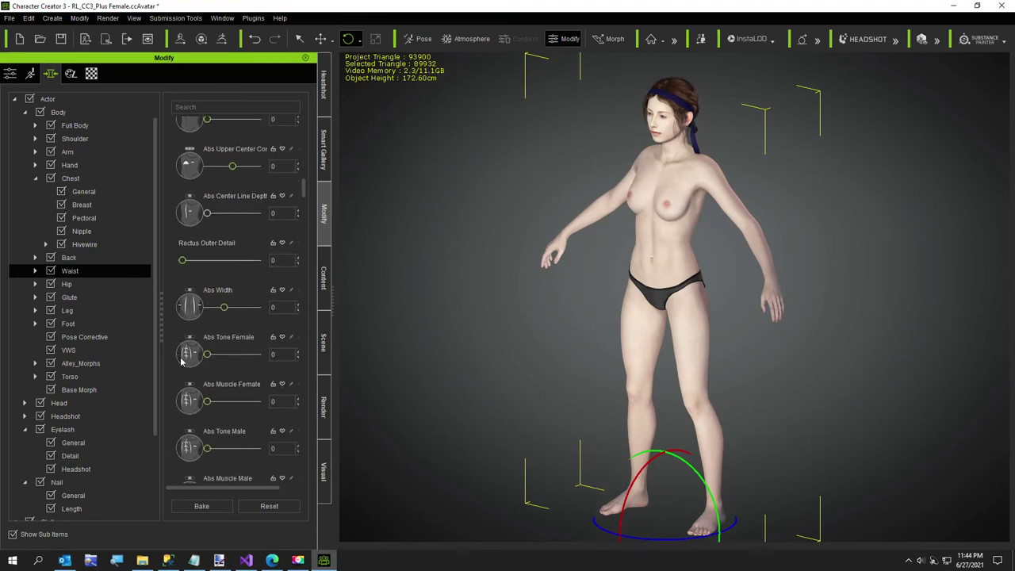
scroll(209, 371, "down", 2)
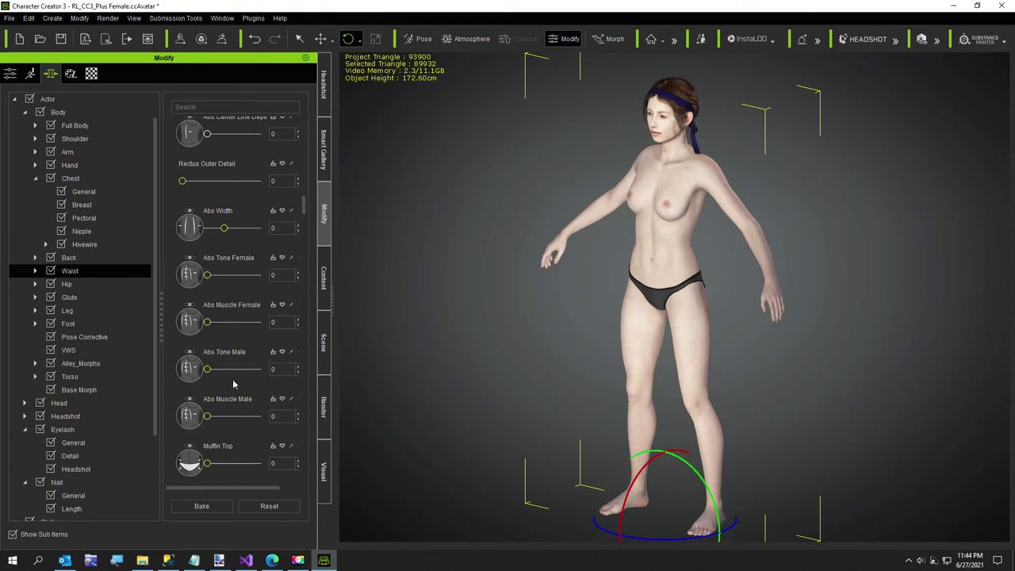
scroll(233, 381, "down", 1)
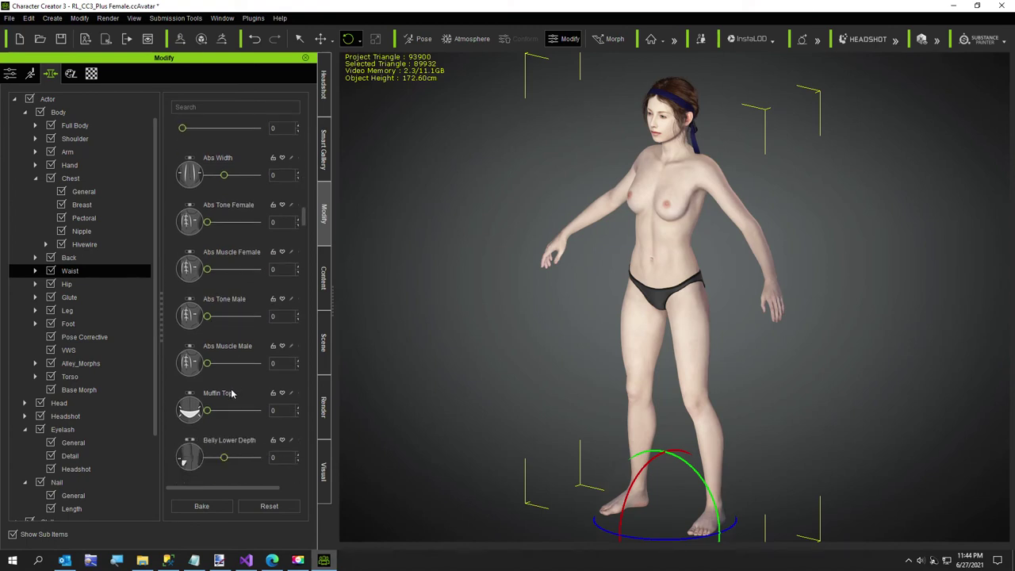
scroll(231, 394, "down", 2)
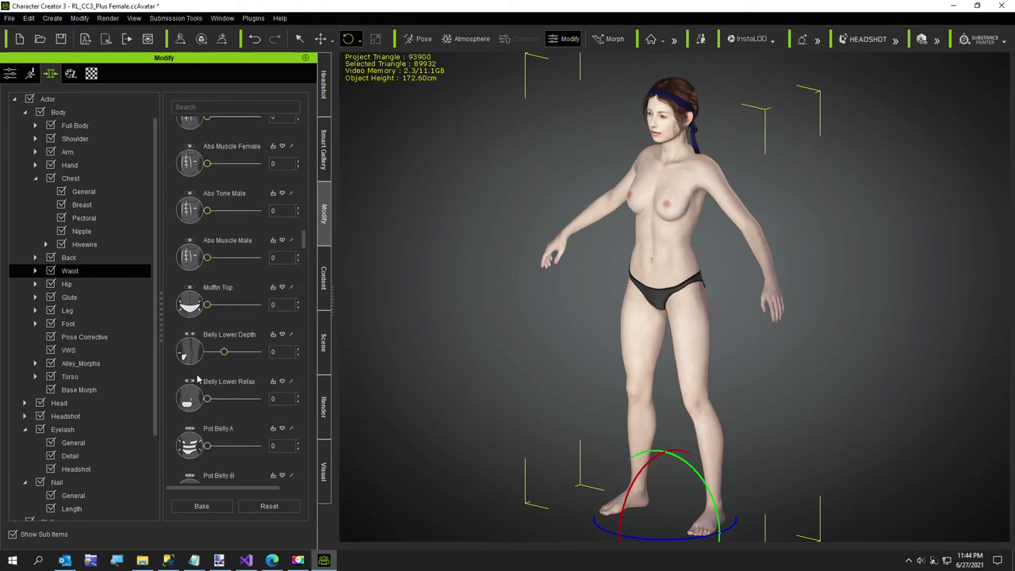
right_click_drag(540, 390, 760, 386)
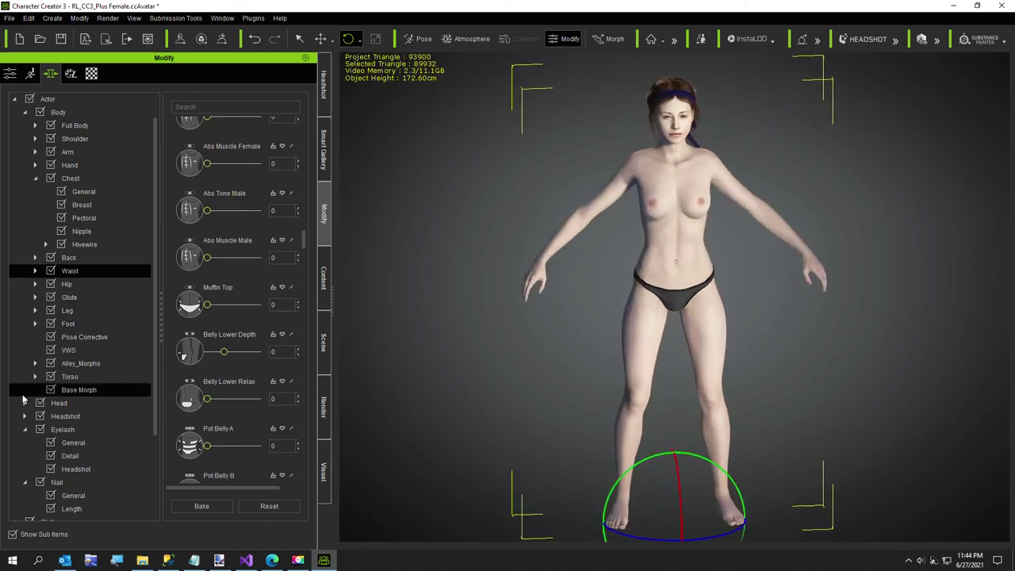
Step: Under Leg, set Thigh Scale -18, Thigh Tone 43, Leg Thin 12 and Leg Length -4
left_click(66, 311)
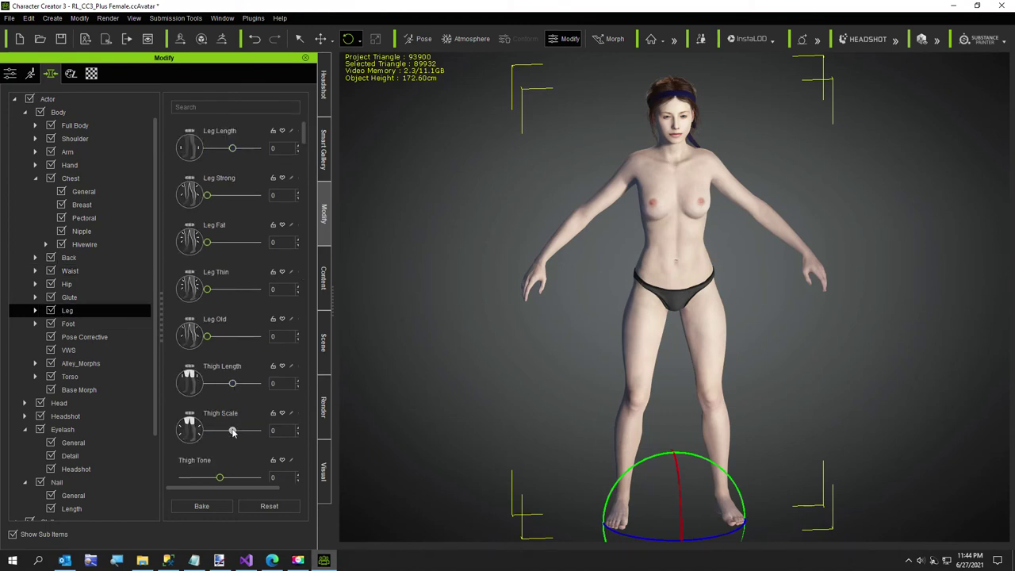
left_click_drag(232, 431, 228, 434)
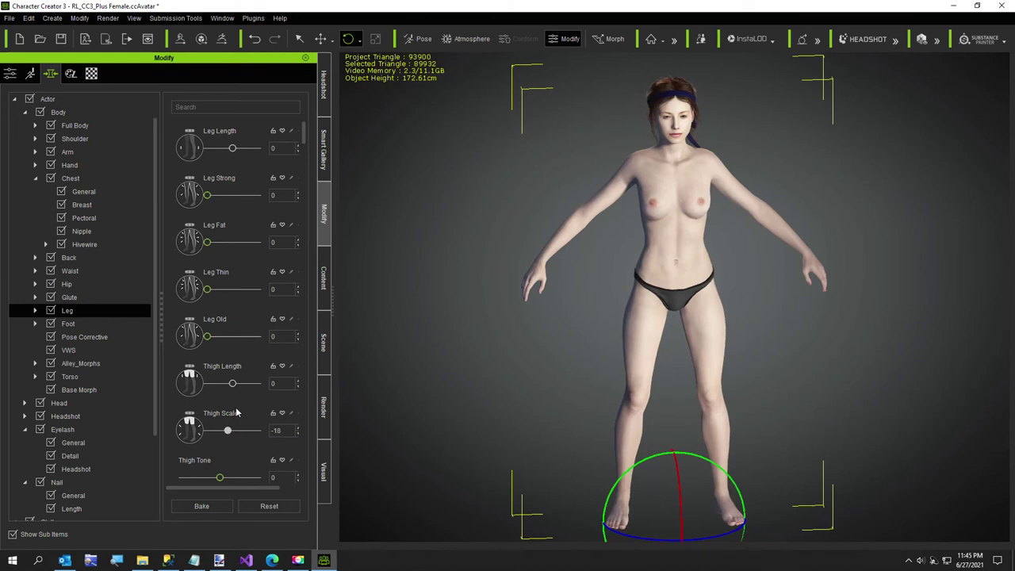
scroll(236, 413, "down", 1)
left_click_drag(220, 424, 236, 400)
scroll(232, 413, "down", 1)
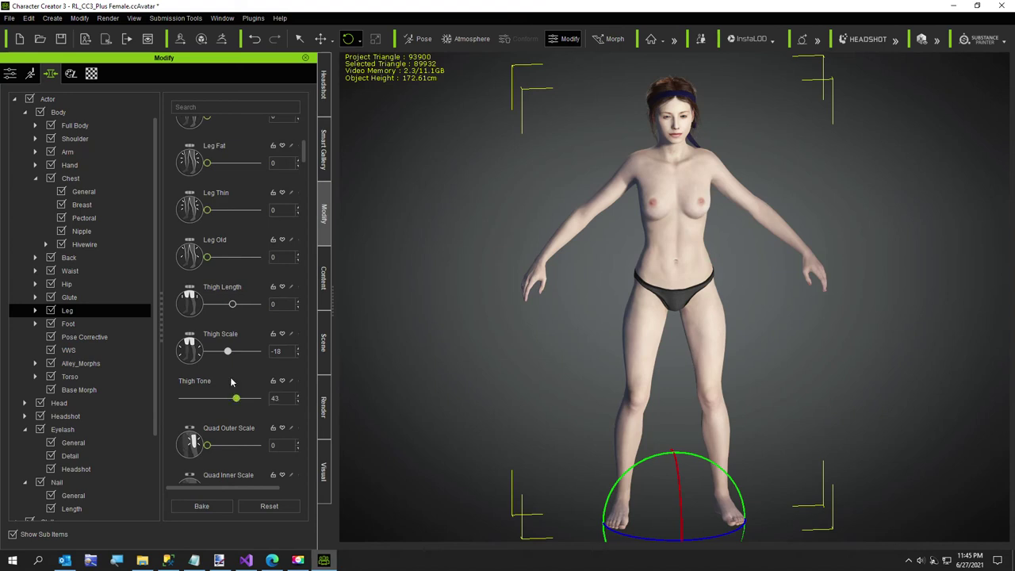
scroll(236, 401, "up", 2)
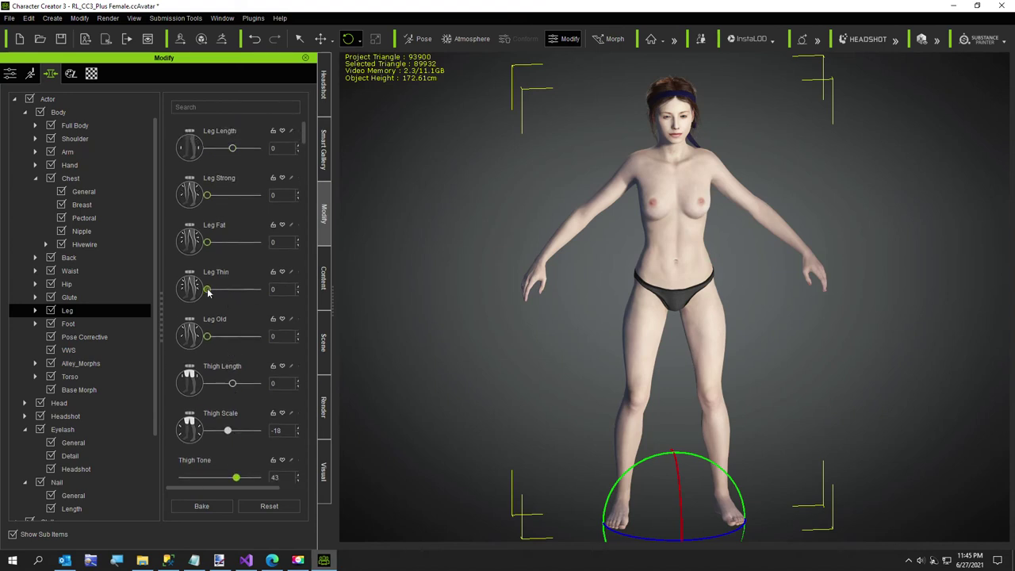
left_click_drag(208, 289, 214, 295)
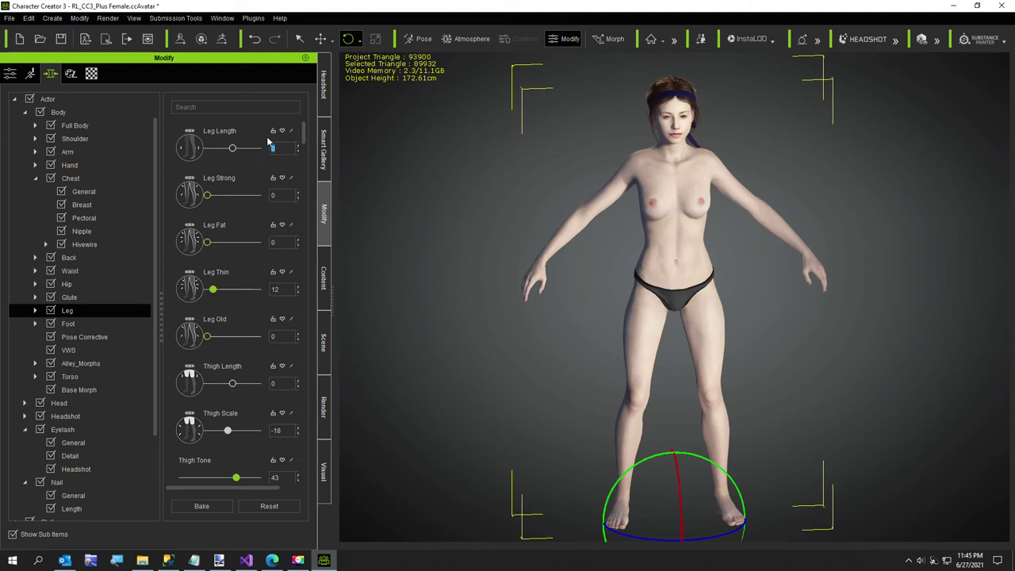
key("Return")
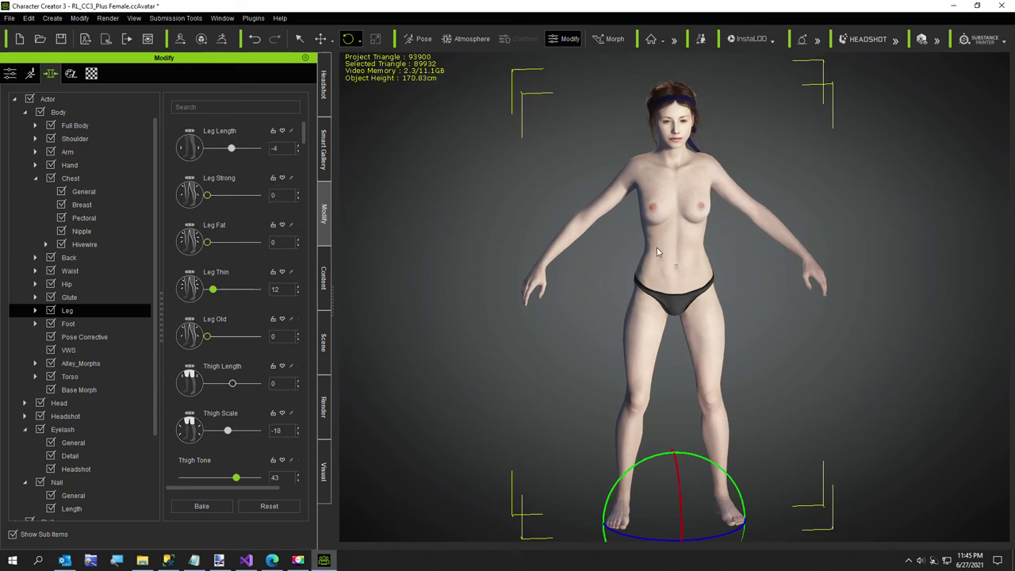
Step: Move from Chest through Full Body to the Torso Dusk sliders, leaving the search field empty
left_click(33, 181)
left_click(35, 178)
left_click(70, 126)
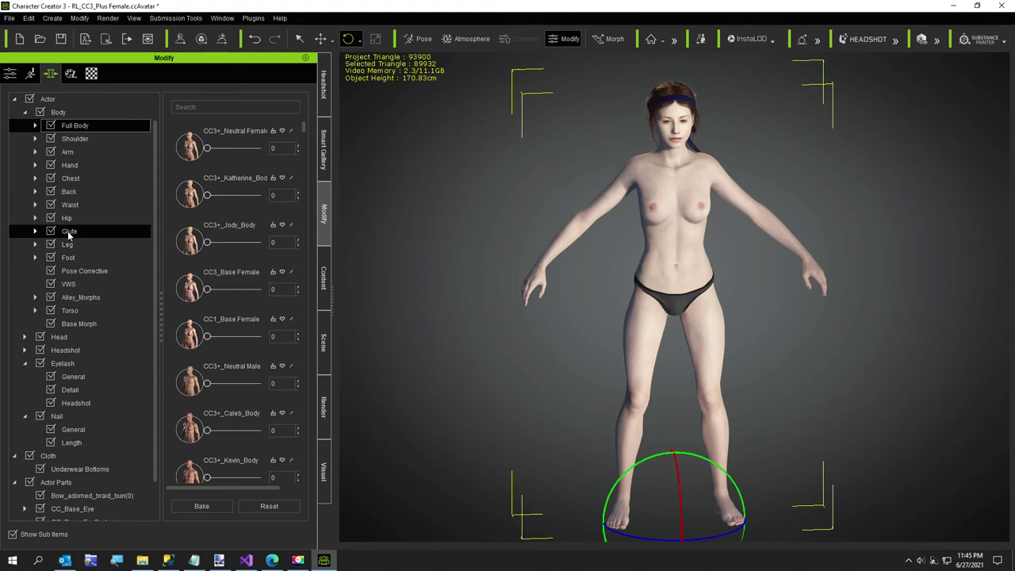
left_click(69, 310)
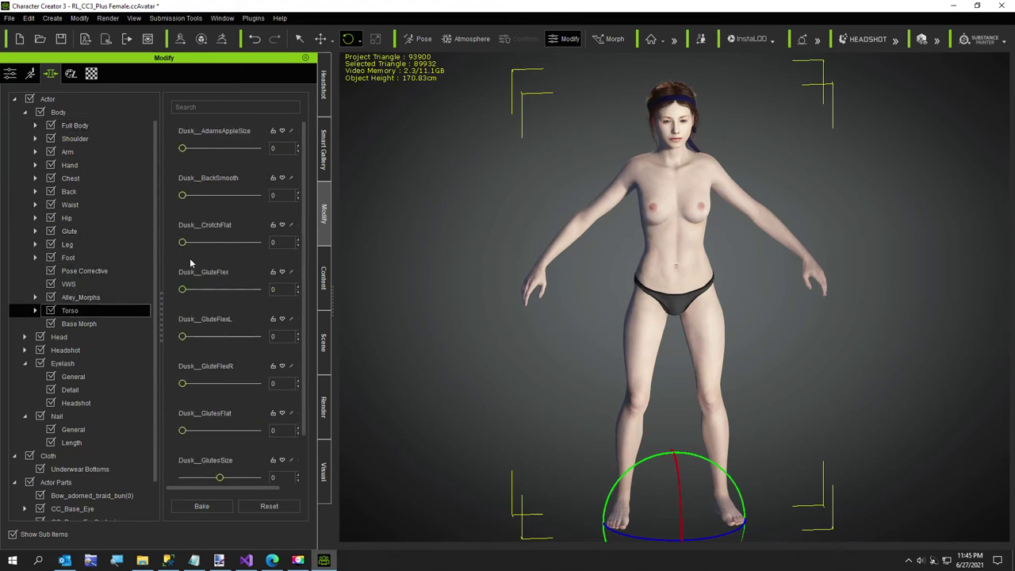
scroll(223, 211, "down", 3)
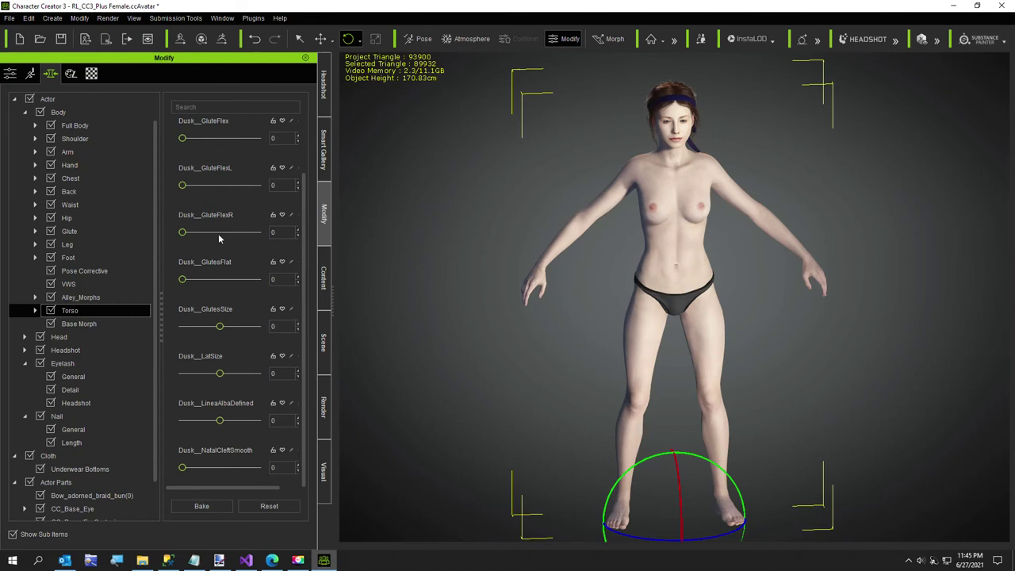
left_click(214, 105)
type("Sca")
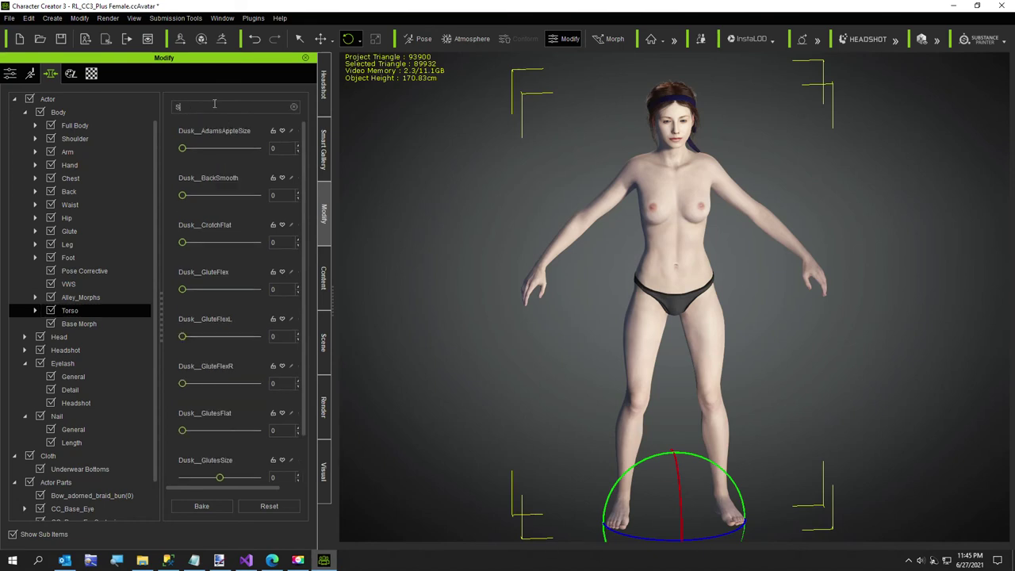
type("He")
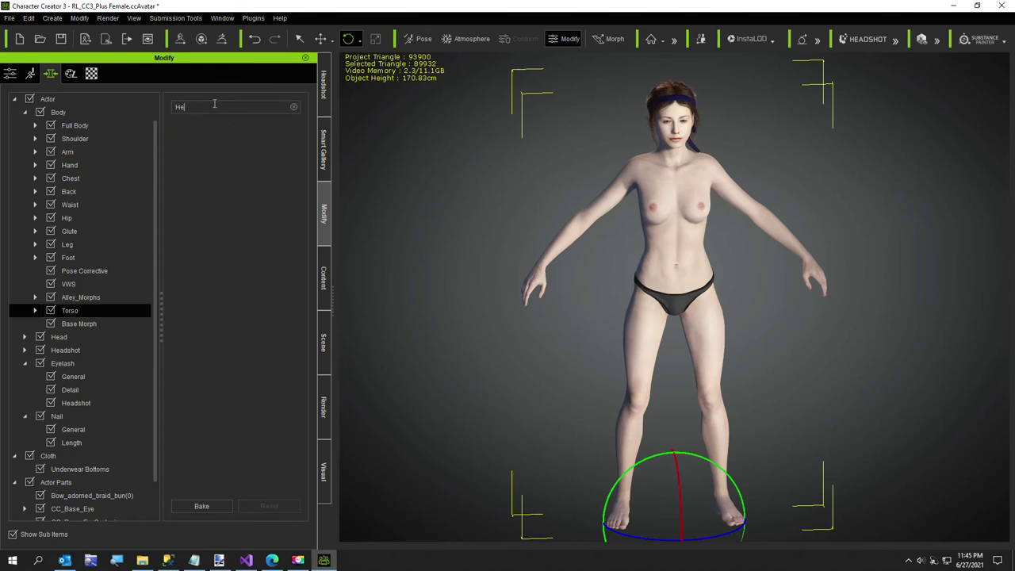
key("BackSpace")
key("BackSpace")
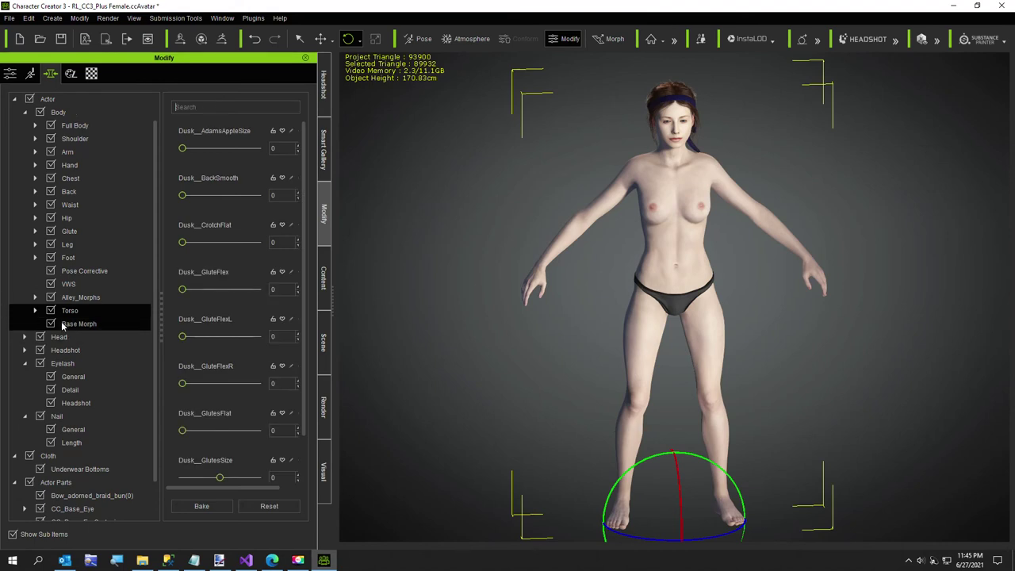
scroll(64, 321, "up", 1)
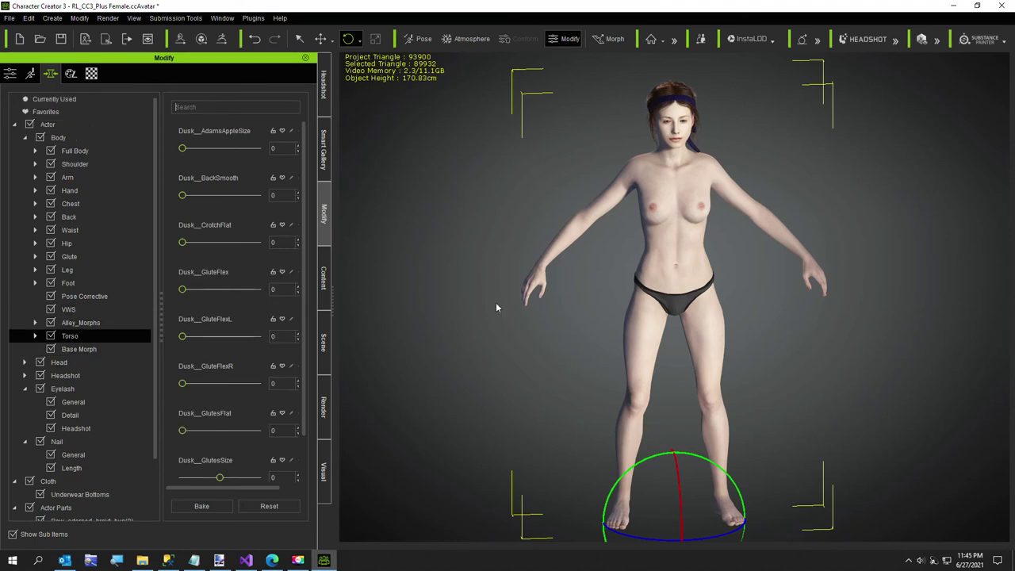
scroll(108, 261, "down", 3)
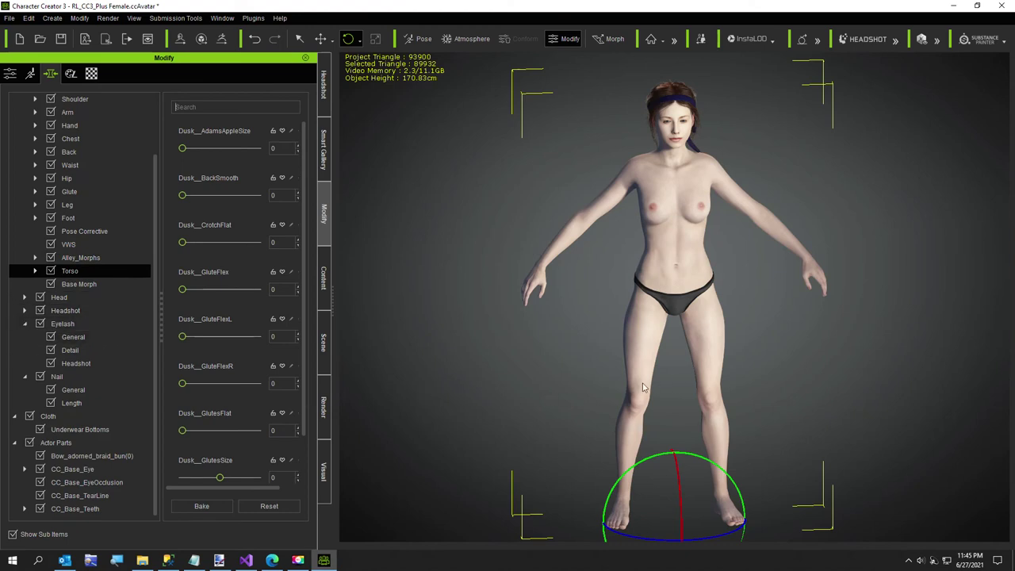
right_click_drag(644, 388, 669, 413)
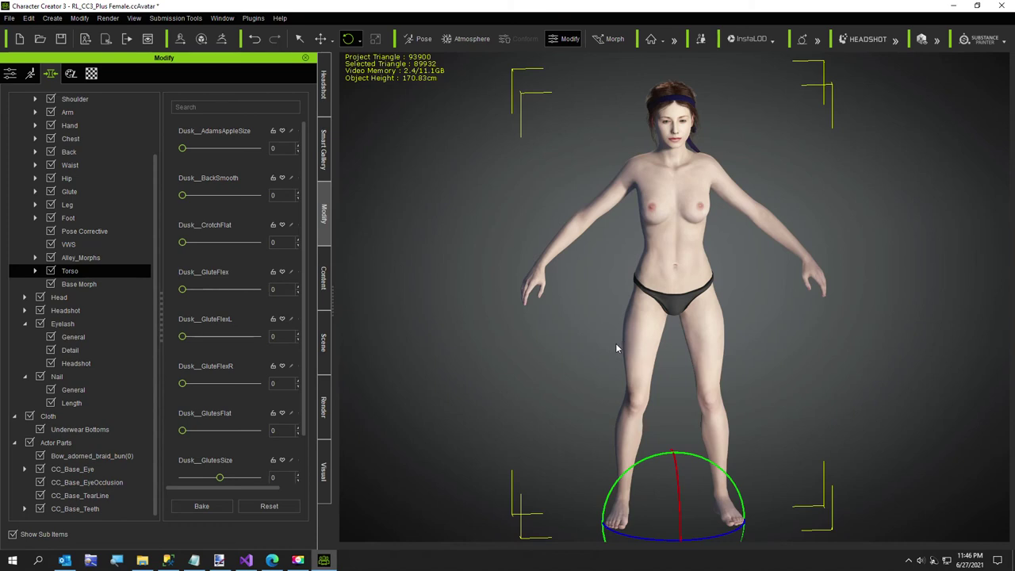
Step: In the Content library, browse Cloth Template > Shirts to the Plain Base folder
left_click(323, 288)
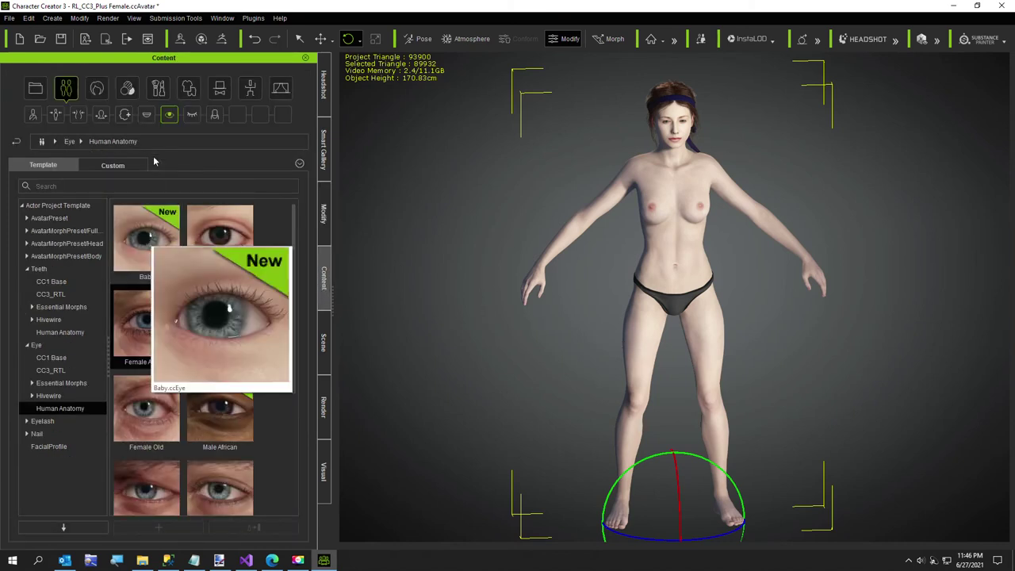
left_click(189, 89)
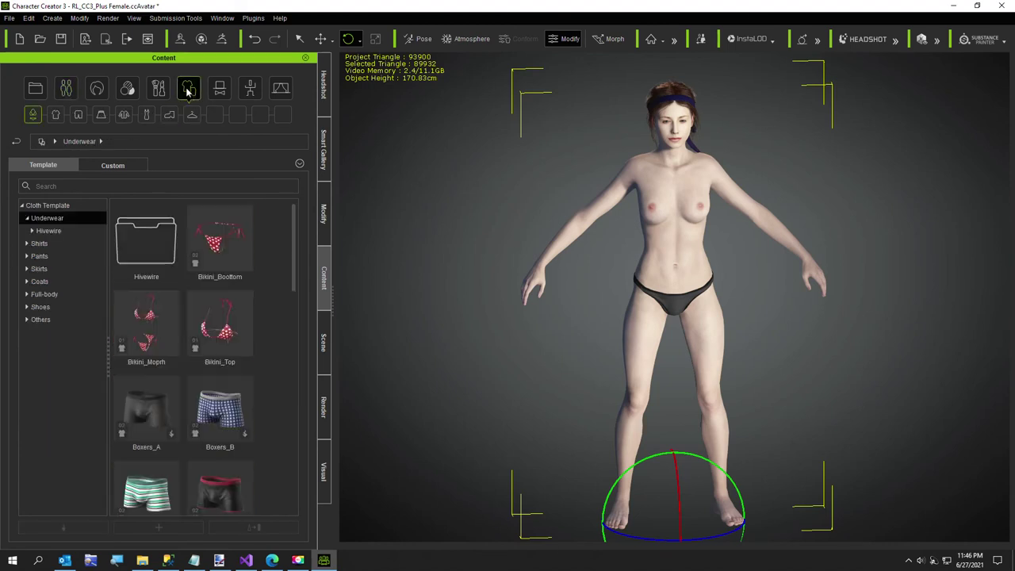
left_click(37, 219)
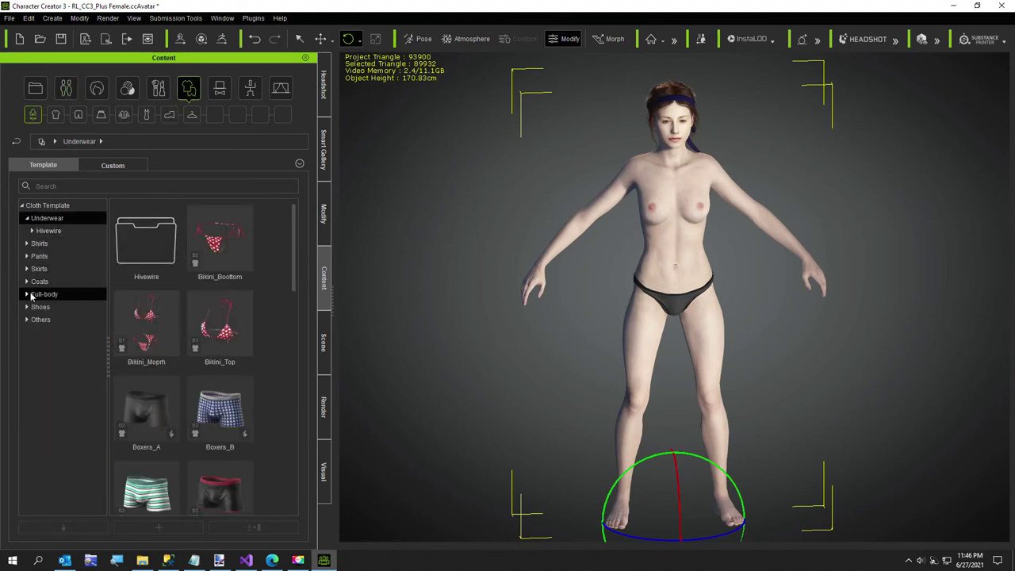
left_click(27, 245)
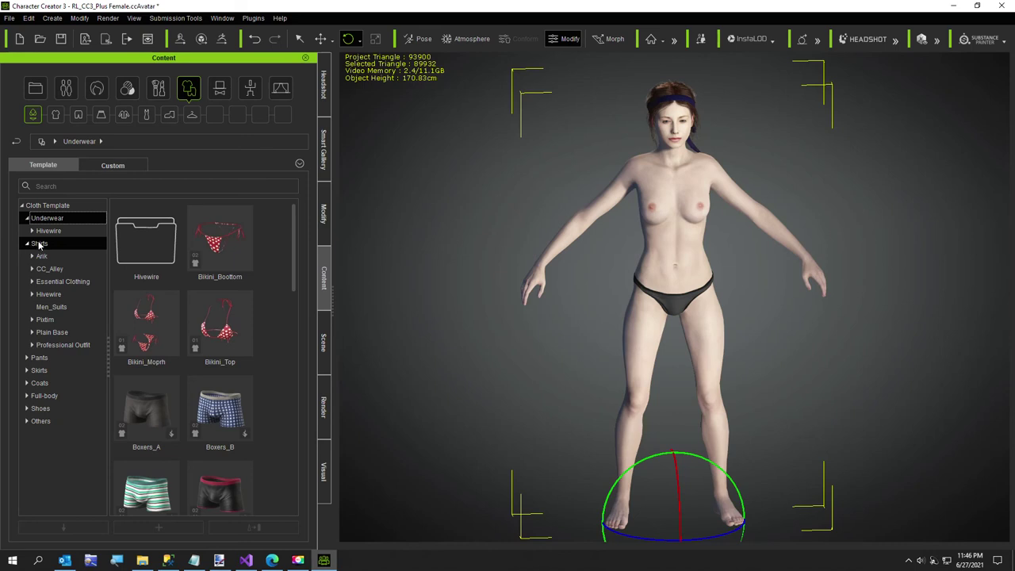
left_click(57, 349)
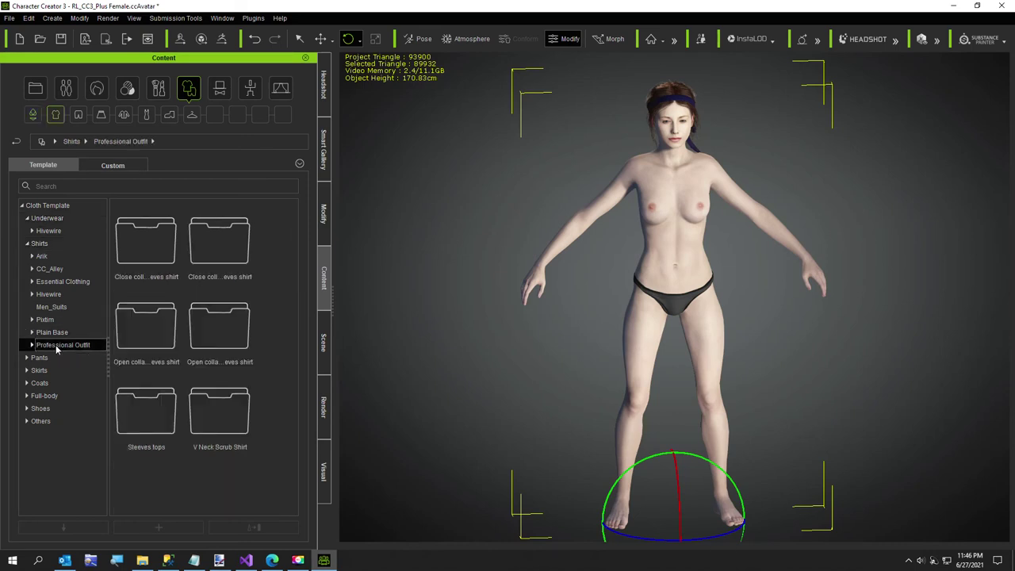
left_click(53, 336)
scroll(143, 460, "down", 1)
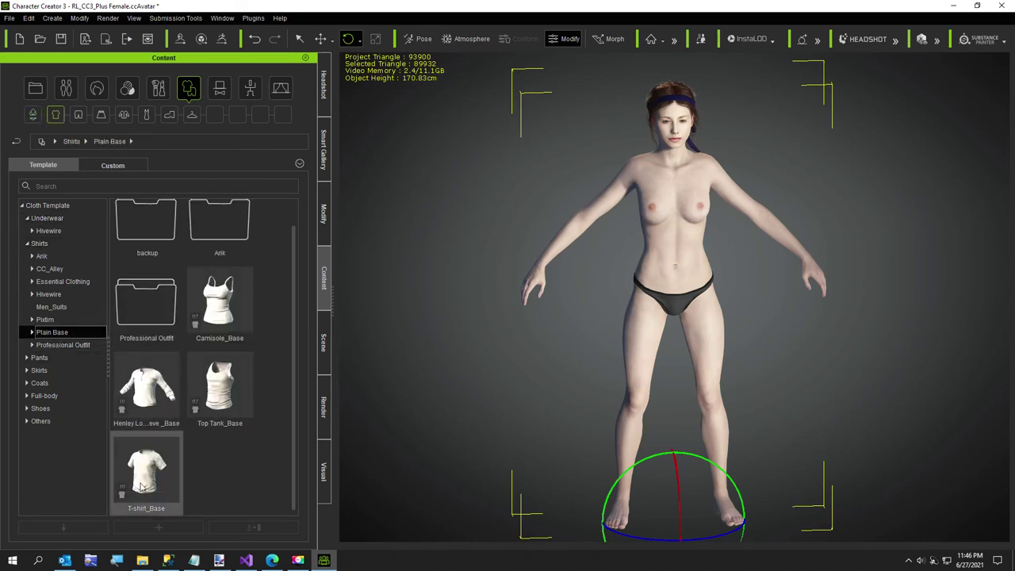
Step: Apply T-shirt_Base with Fit Body Shape and accept Transfer Skin Weights
double_click(148, 471)
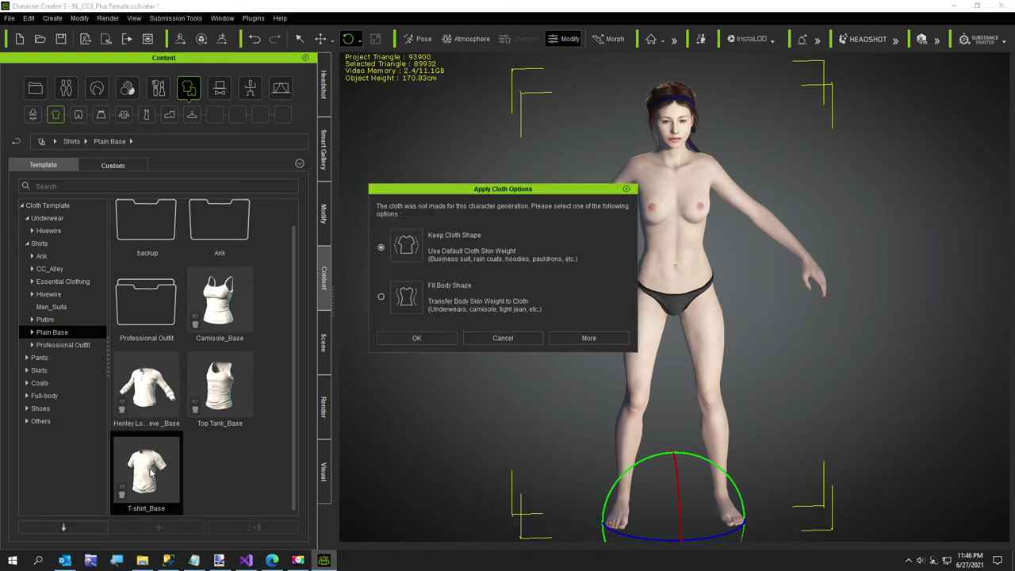
left_click(382, 296)
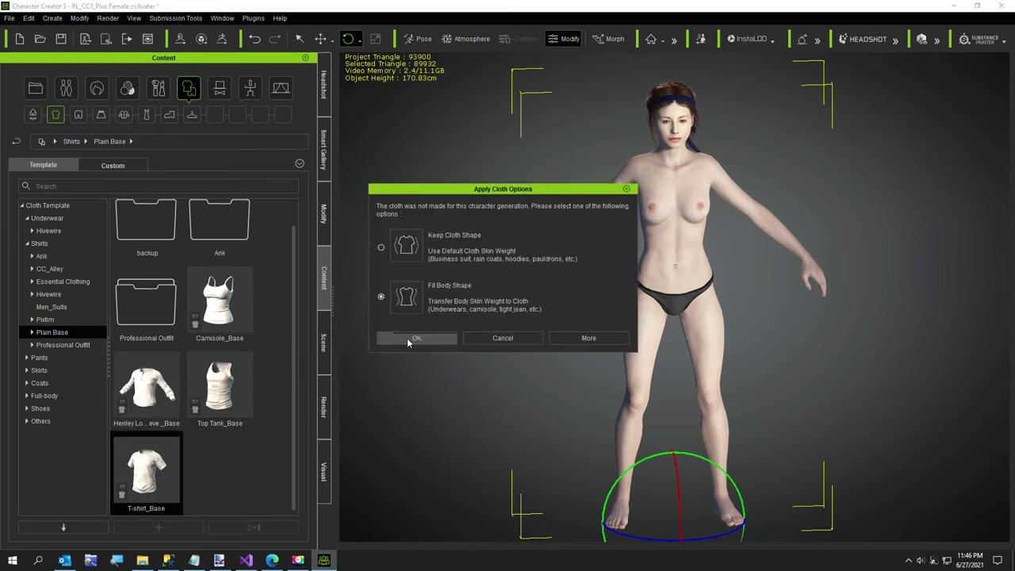
left_click(414, 339)
left_click(468, 319)
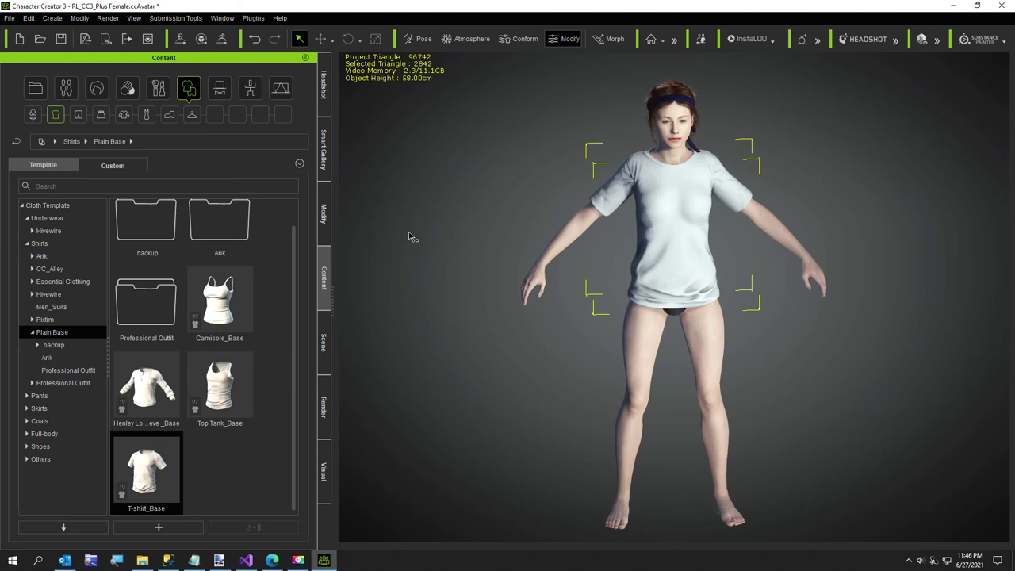
Step: Load Blue Freaky.png as the shirt's Diffuse texture in Material/Texture Settings
right_click_drag(653, 358, 586, 386)
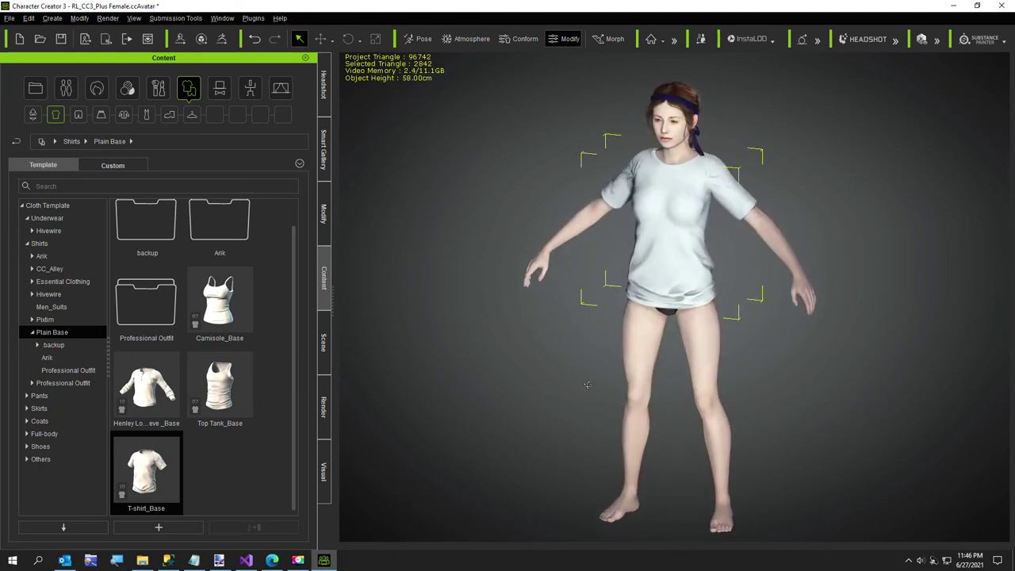
left_click(323, 216)
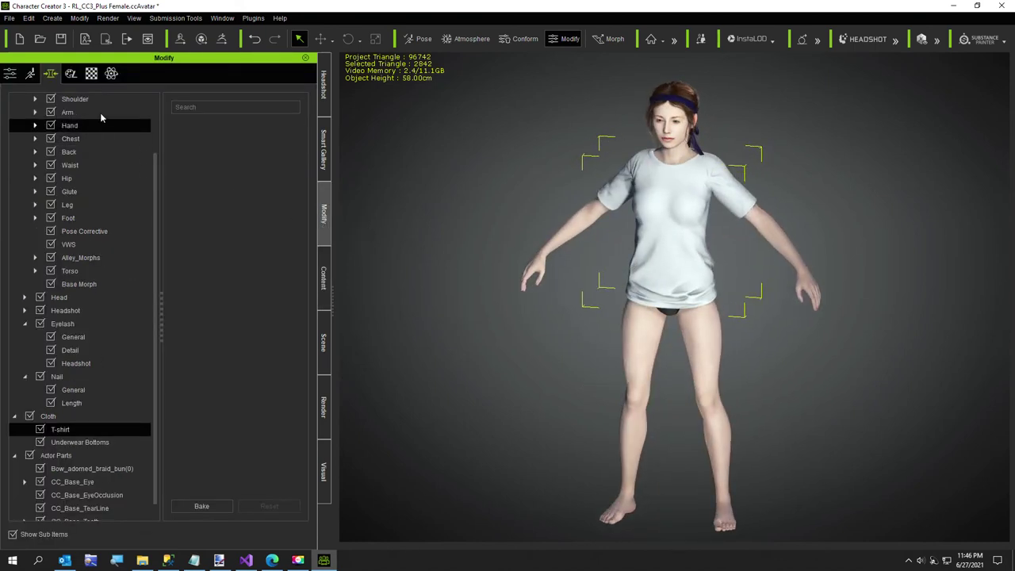
left_click(92, 74)
double_click(101, 332)
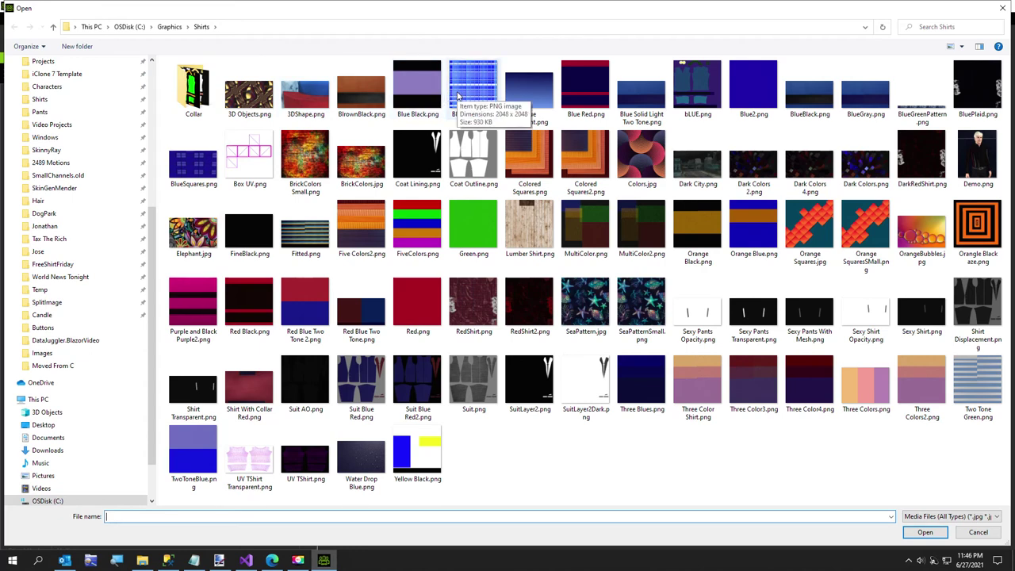
double_click(458, 96)
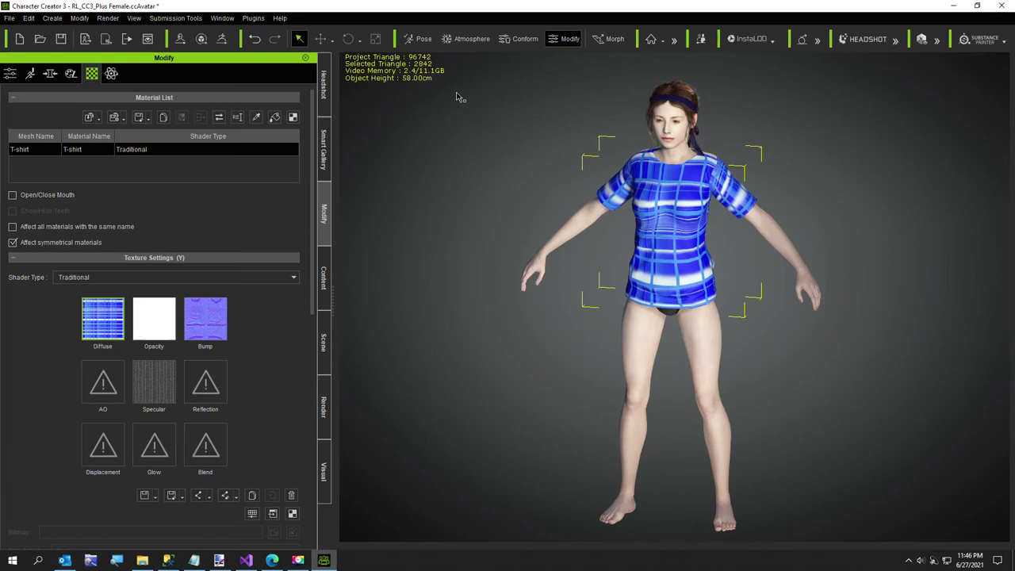
Step: Set the shirt material's Specular to 8 and Glossiness to 48
right_click_drag(561, 238, 431, 289)
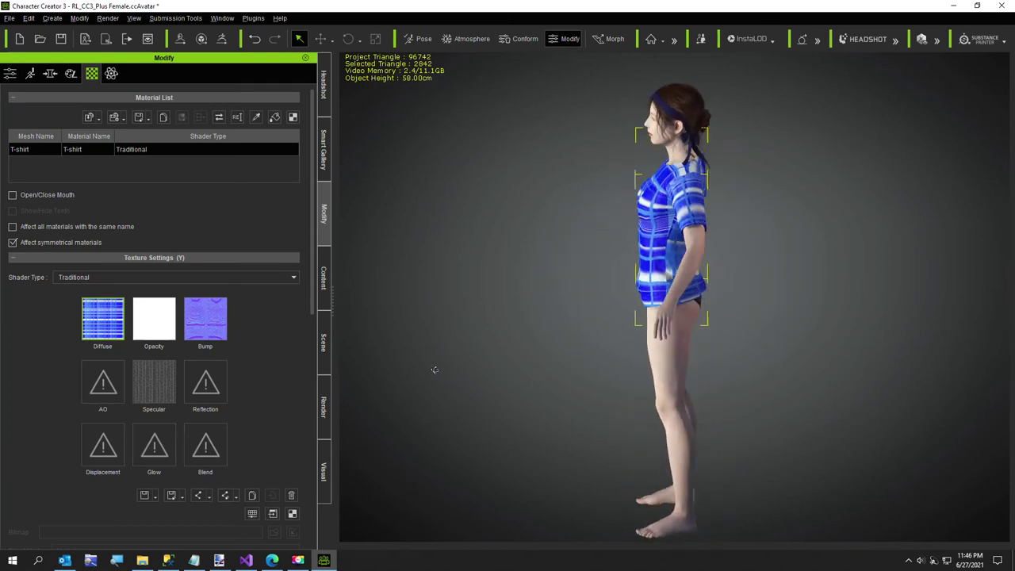
right_click_drag(435, 370, 531, 373)
scroll(218, 363, "down", 8)
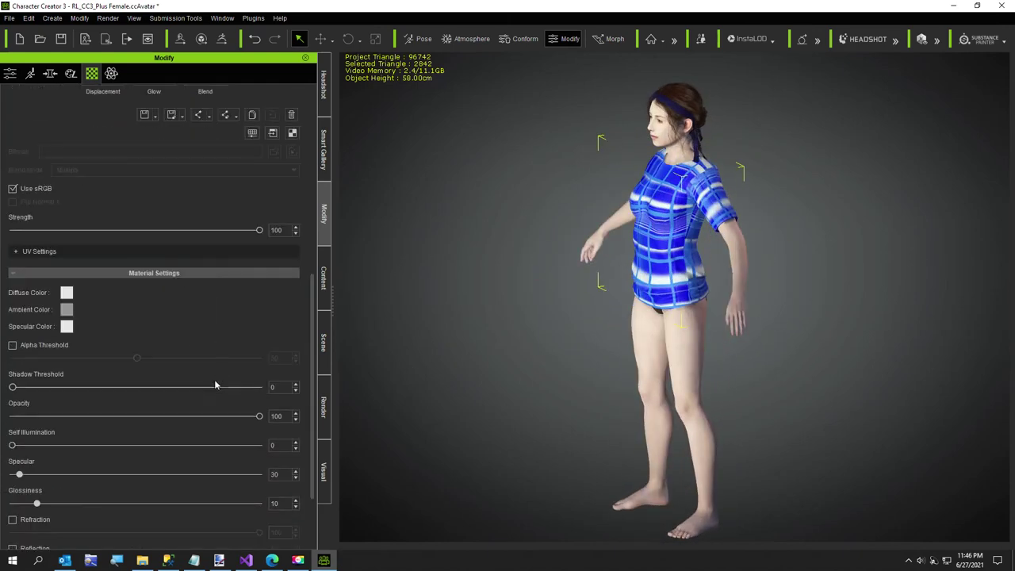
double_click(274, 474)
key("Return")
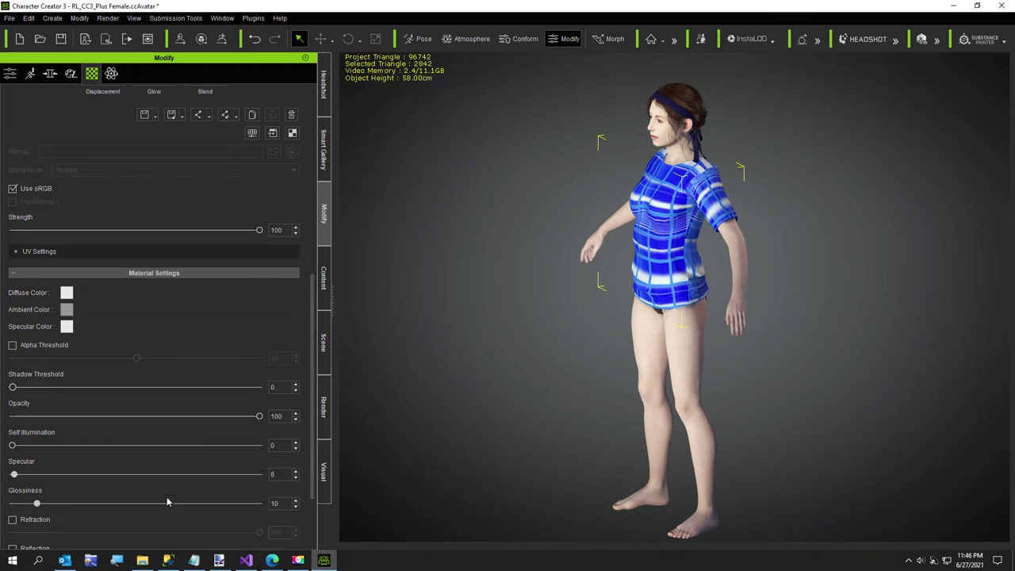
double_click(273, 503)
type("48")
key("Return")
Step: Pick a new Diffuse image, browsing into the Shirts\Collar texture folder
key("f")
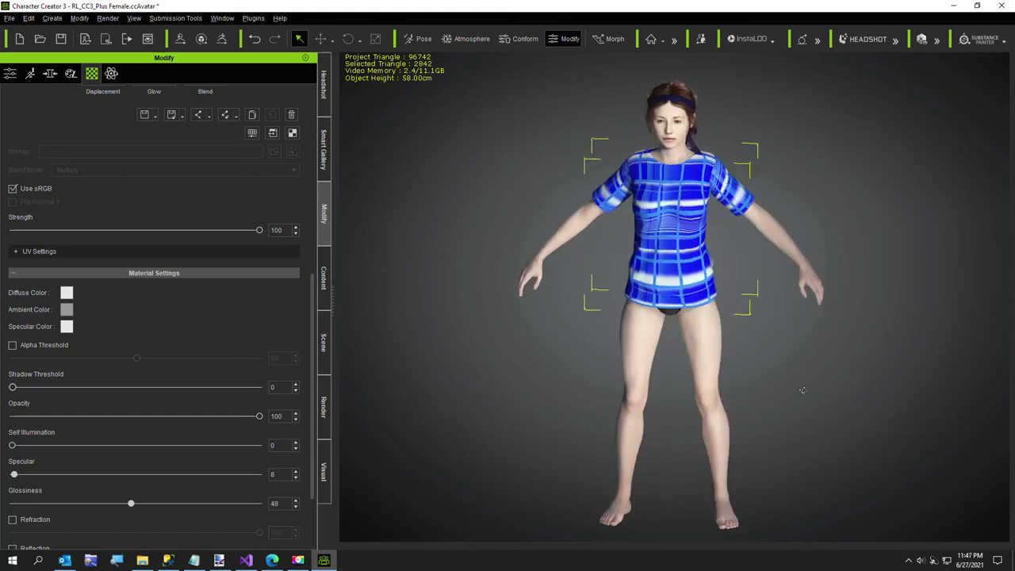
scroll(137, 189, "up", 6)
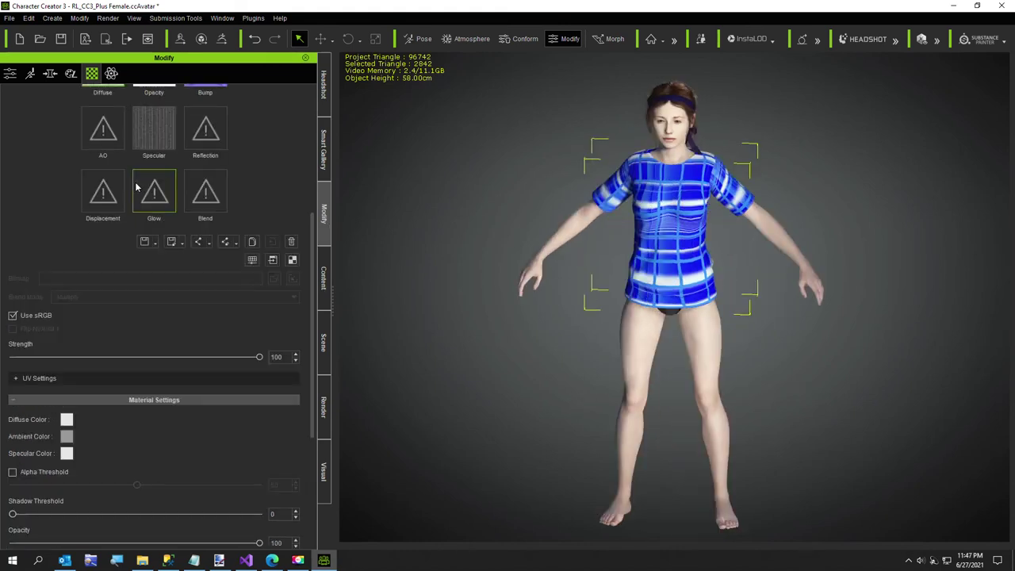
double_click(103, 194)
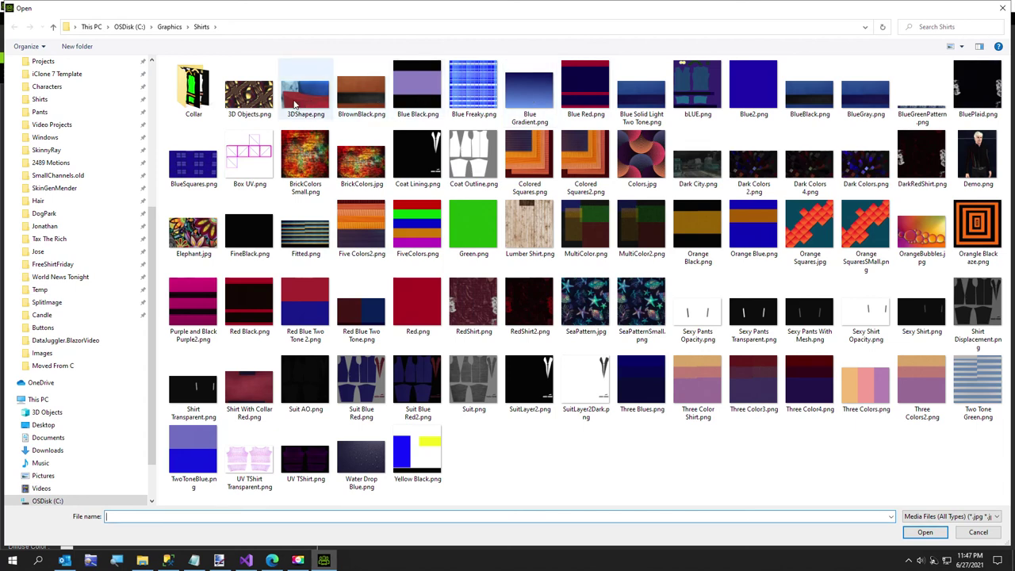
double_click(202, 95)
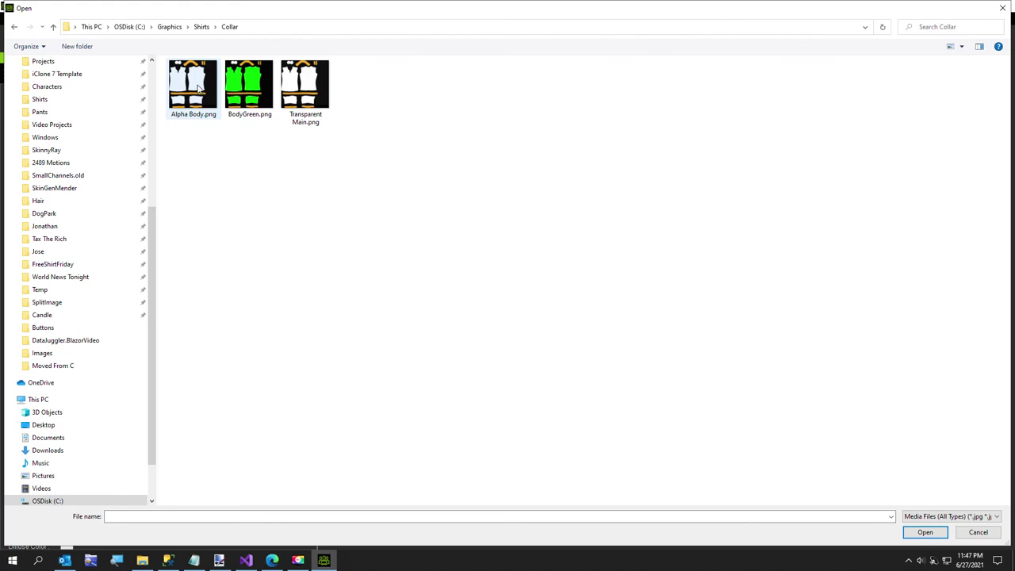
Step: Go back to the Shirts folder and load Elephant as the Diffuse texture
left_click(202, 27)
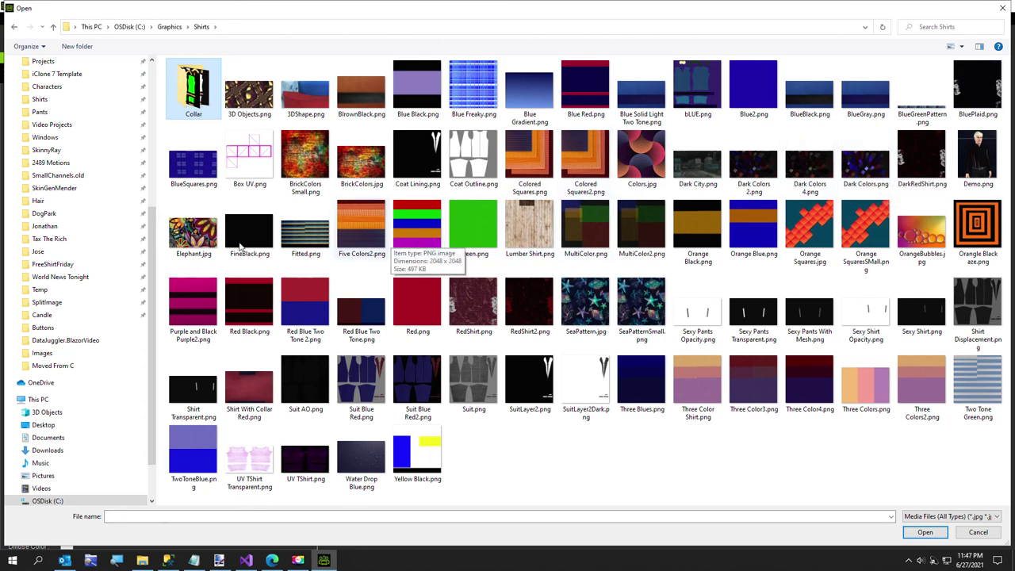
double_click(194, 239)
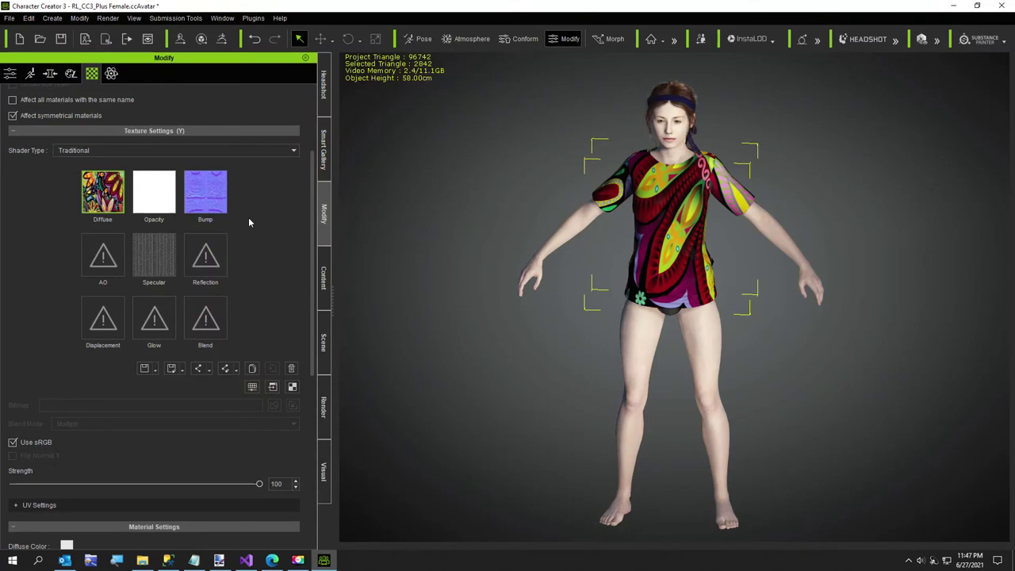
Step: Adjust the Elephant texture colour to Brightness 45, Contrast 40, Hue 60, Saturation 31, inversion off
left_click(253, 386)
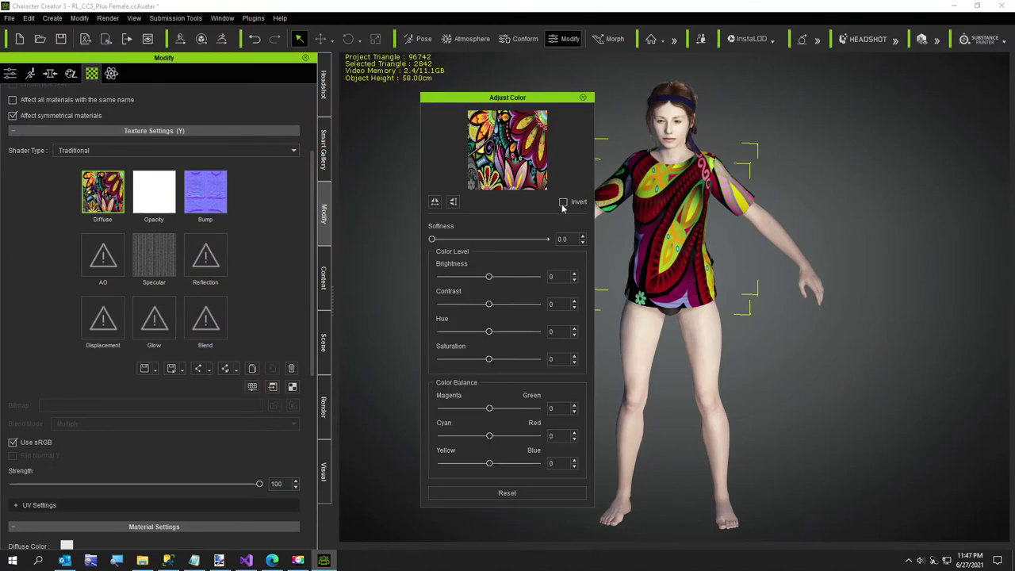
left_click(564, 202)
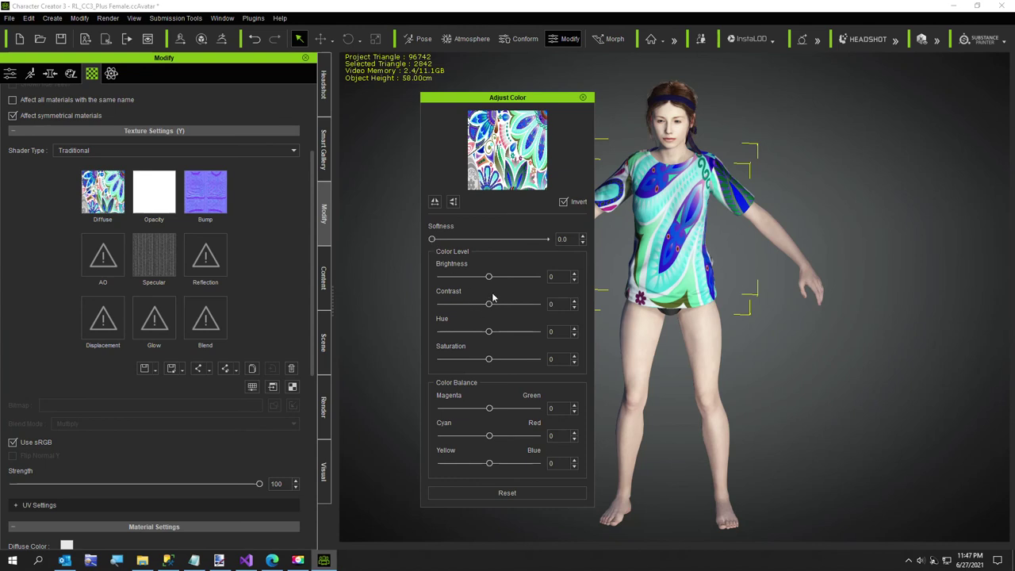
left_click_drag(491, 333, 505, 360)
left_click_drag(489, 276, 503, 286)
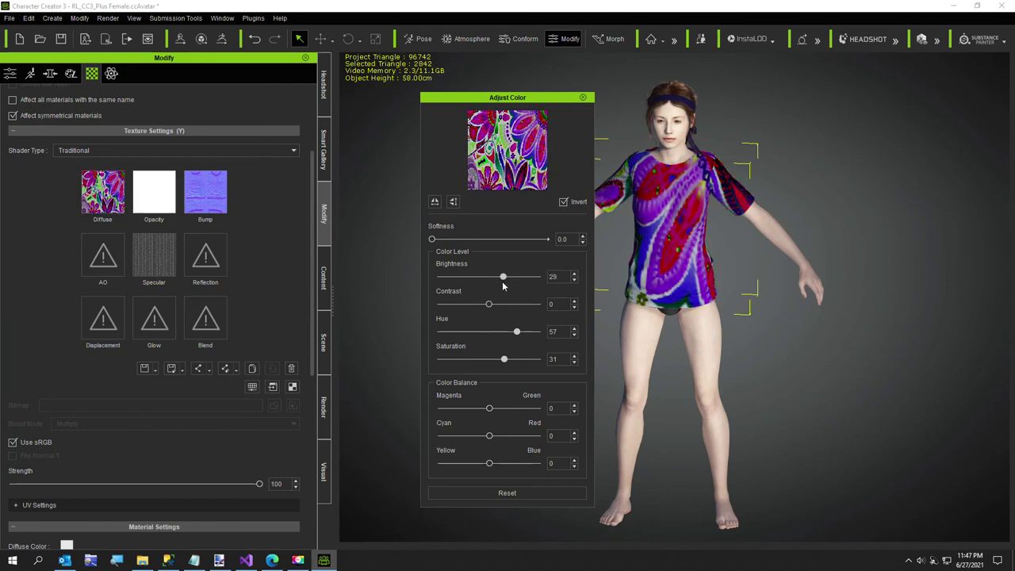
left_click_drag(517, 331, 480, 333)
left_click(564, 204)
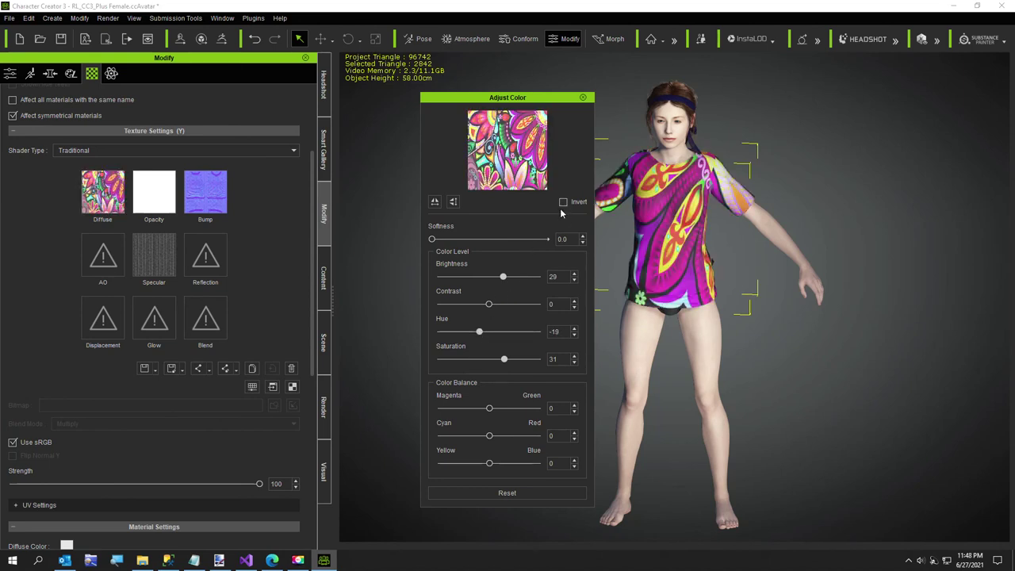
left_click_drag(486, 305, 489, 276)
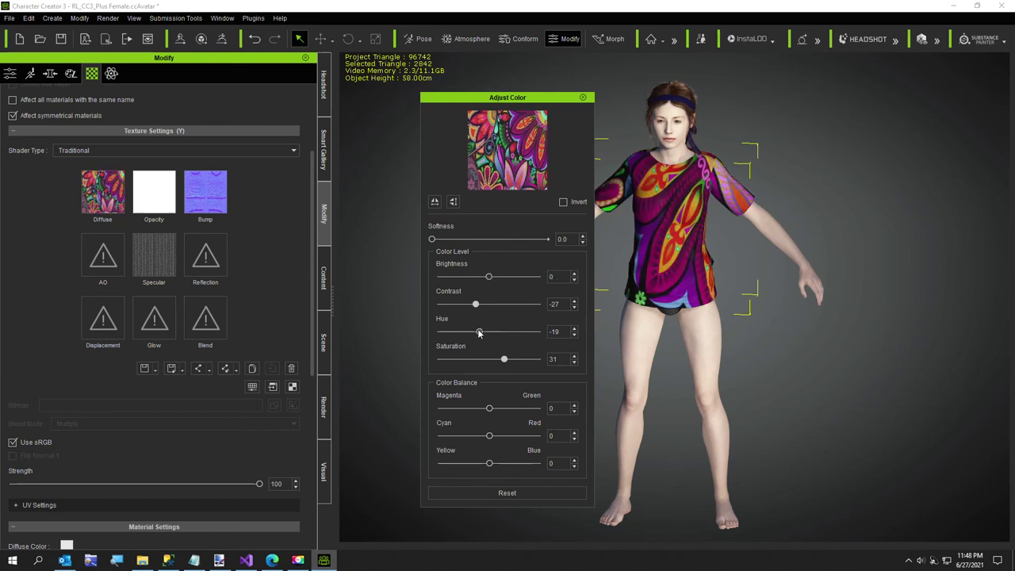
left_click_drag(479, 333, 517, 332)
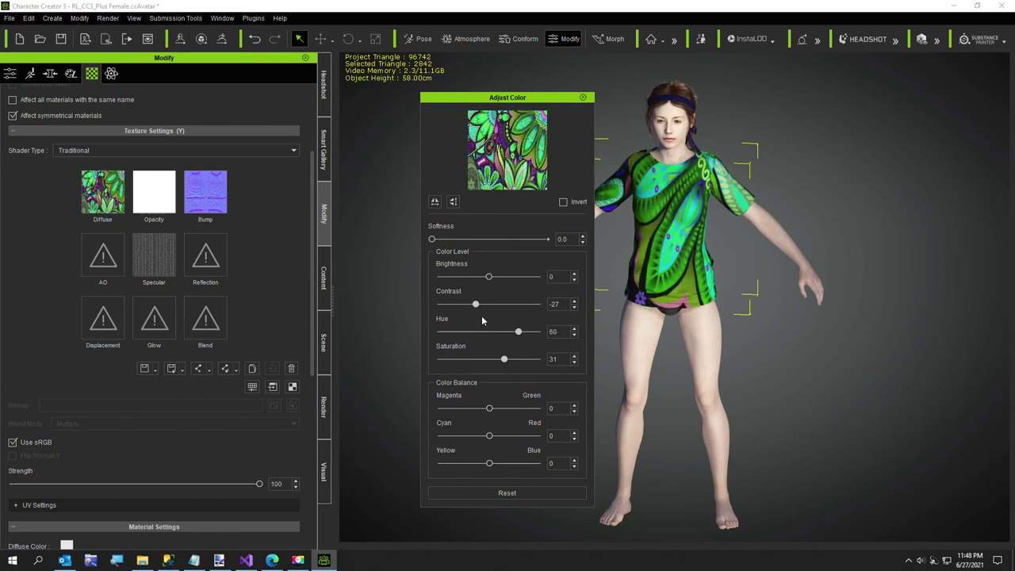
left_click_drag(476, 304, 511, 277)
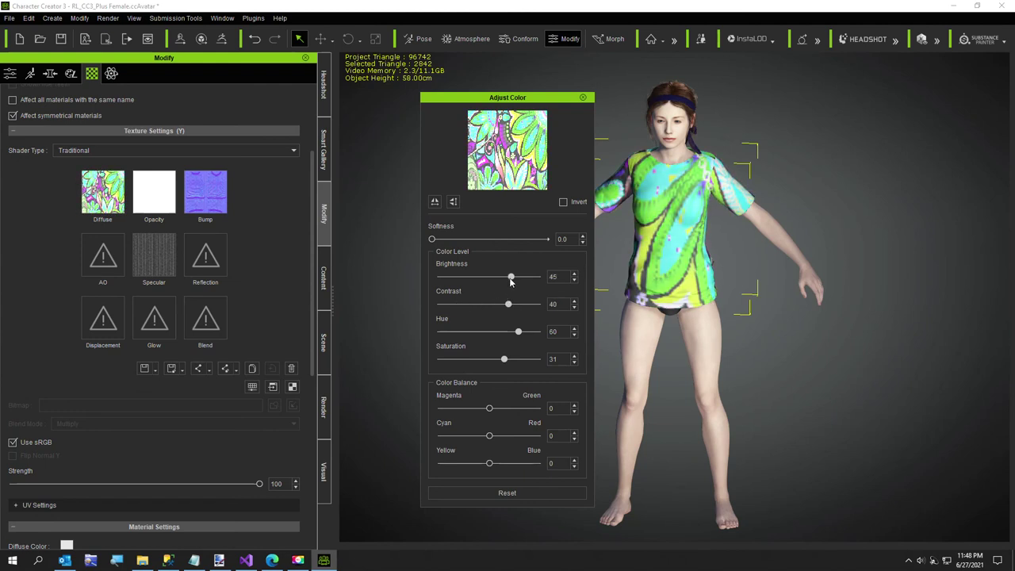
left_click(583, 97)
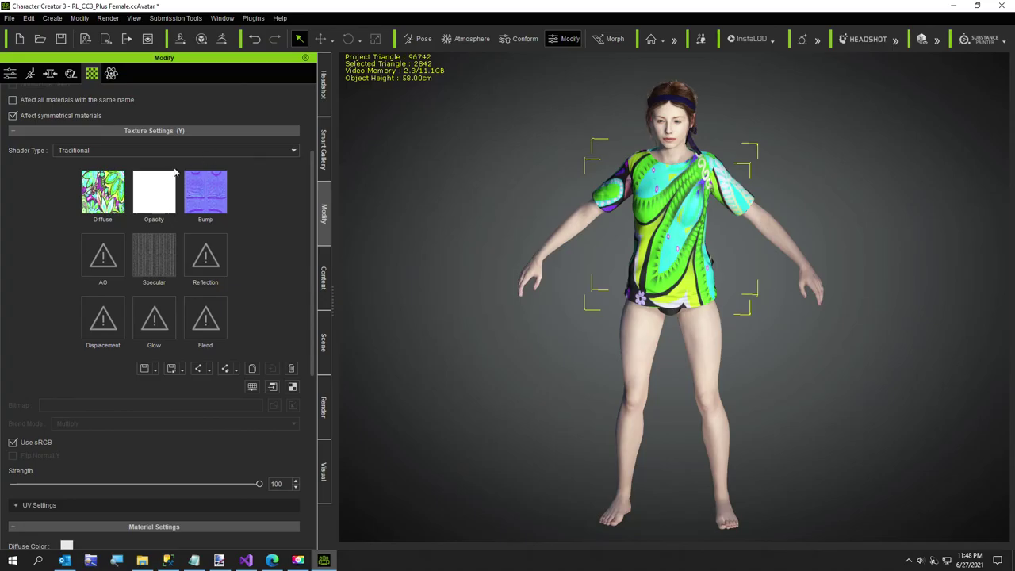
Step: Replace the T-shirt's diffuse texture with BlueGray and invert its colours to mustard yellow
left_click(108, 196)
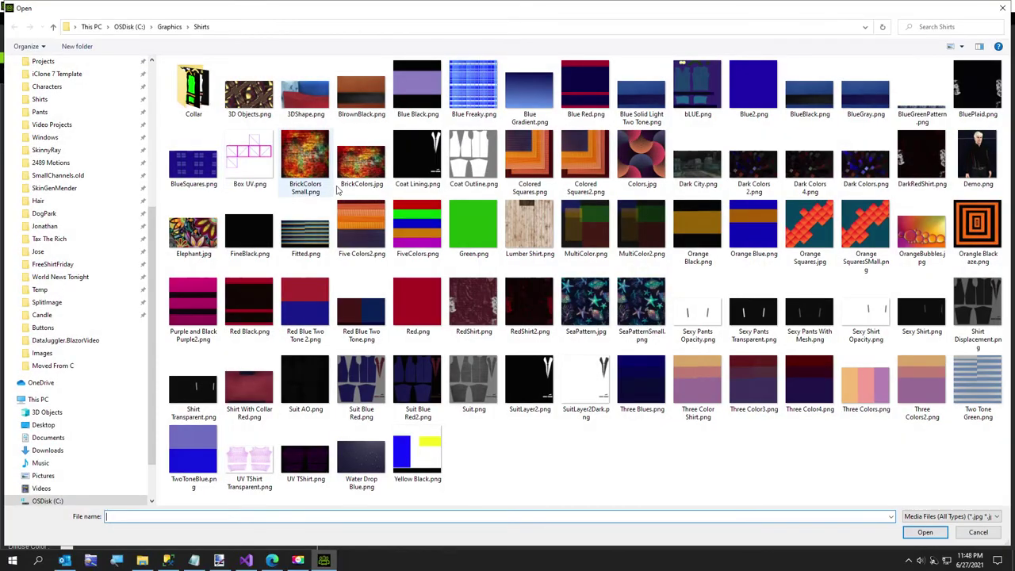
double_click(866, 94)
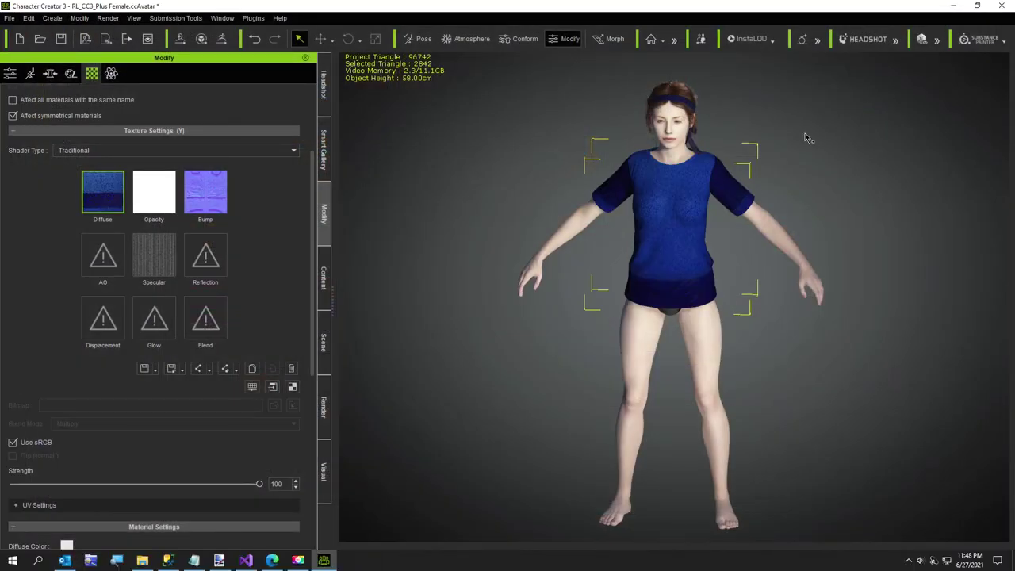
left_click(253, 387)
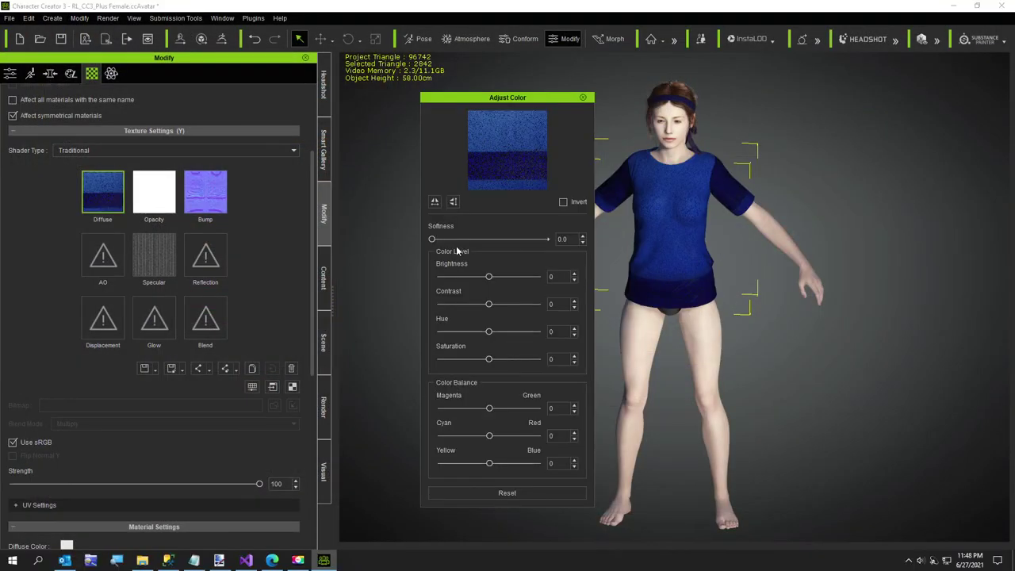
left_click(563, 203)
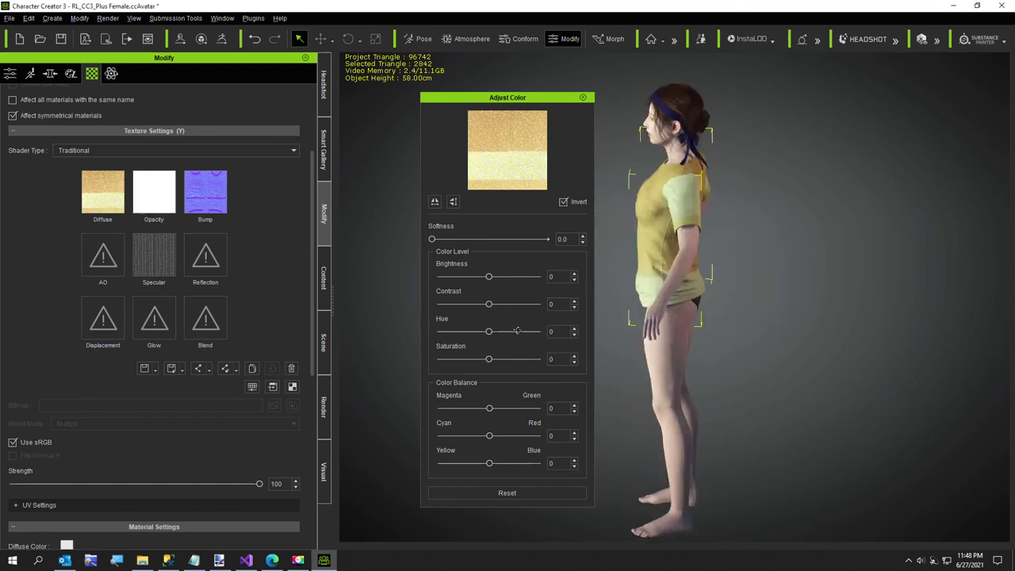
left_click(585, 98)
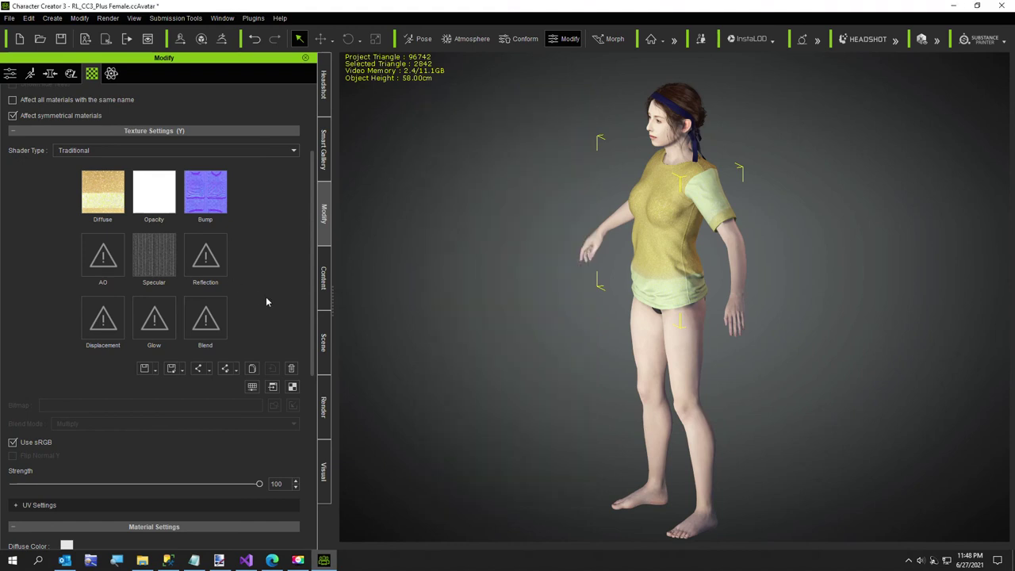
Step: Put the Low-rise Denim Shorts from the Pants cloth templates on the character
left_click(323, 277)
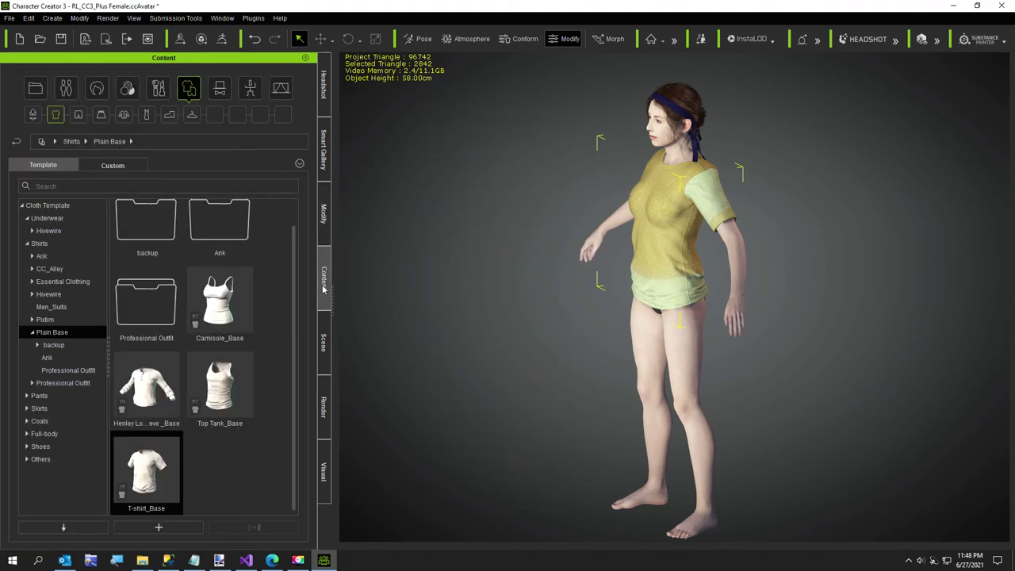
left_click(32, 333)
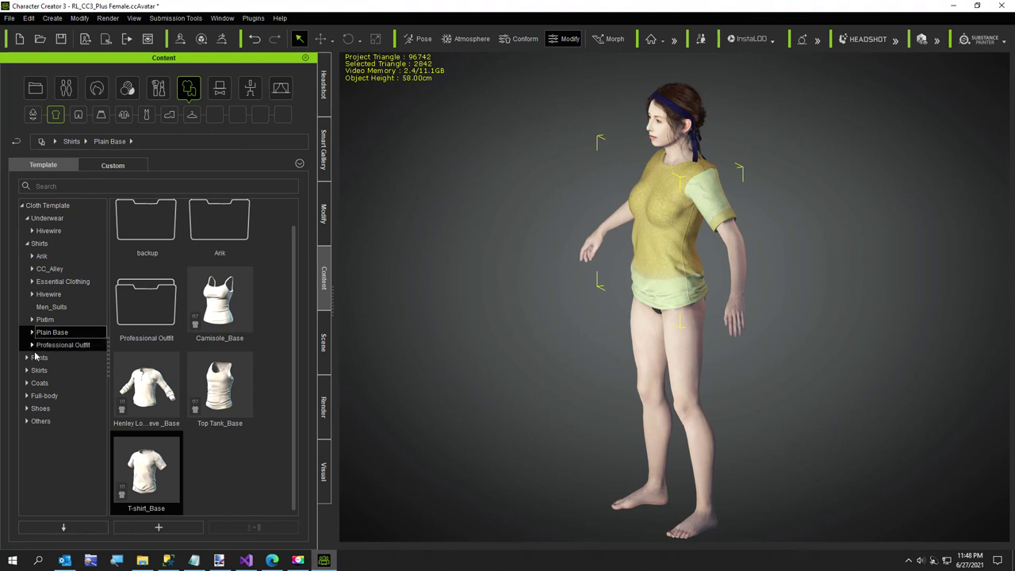
left_click(27, 244)
left_click(38, 257)
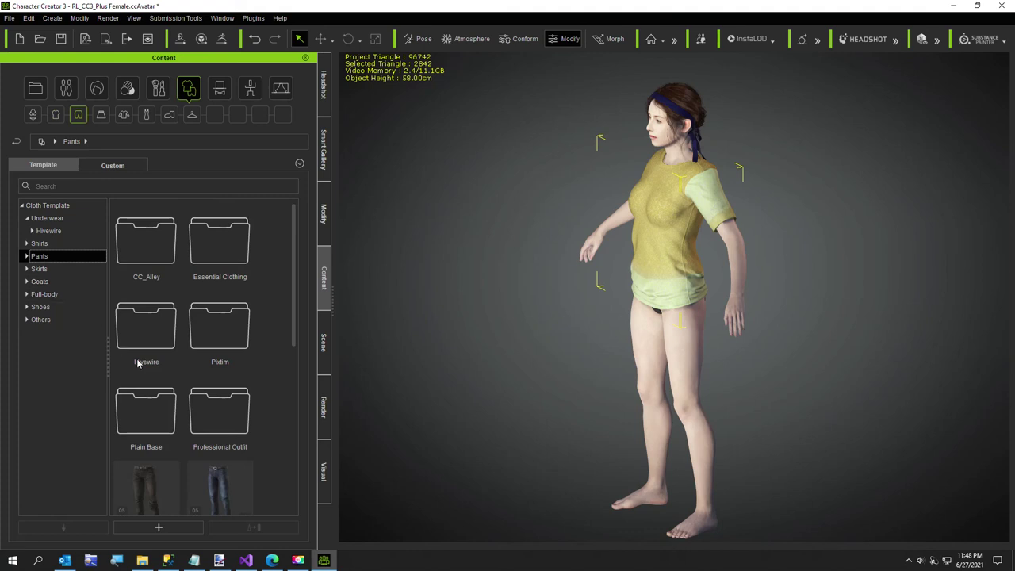
left_click(27, 256)
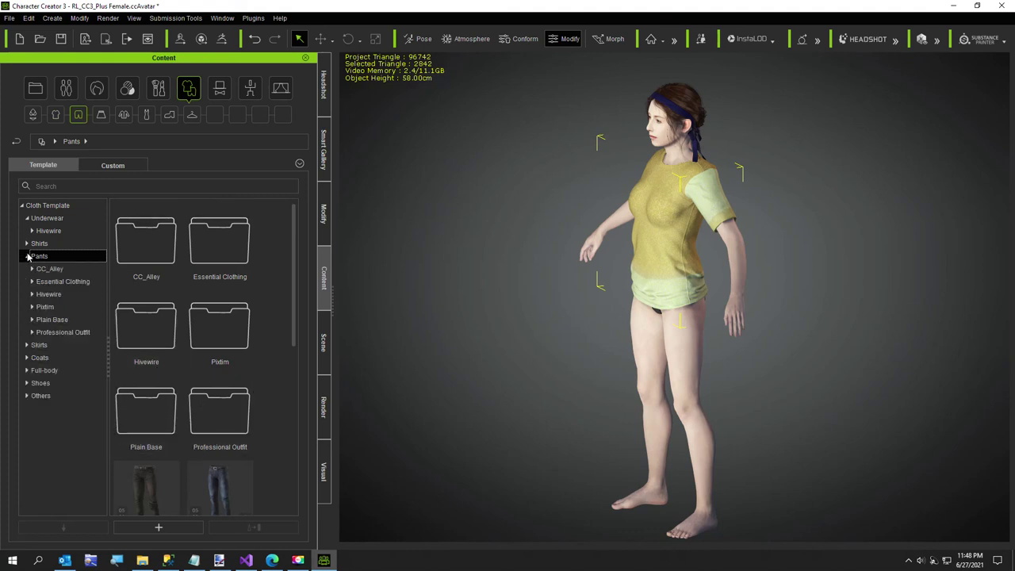
scroll(244, 395, "down", 5)
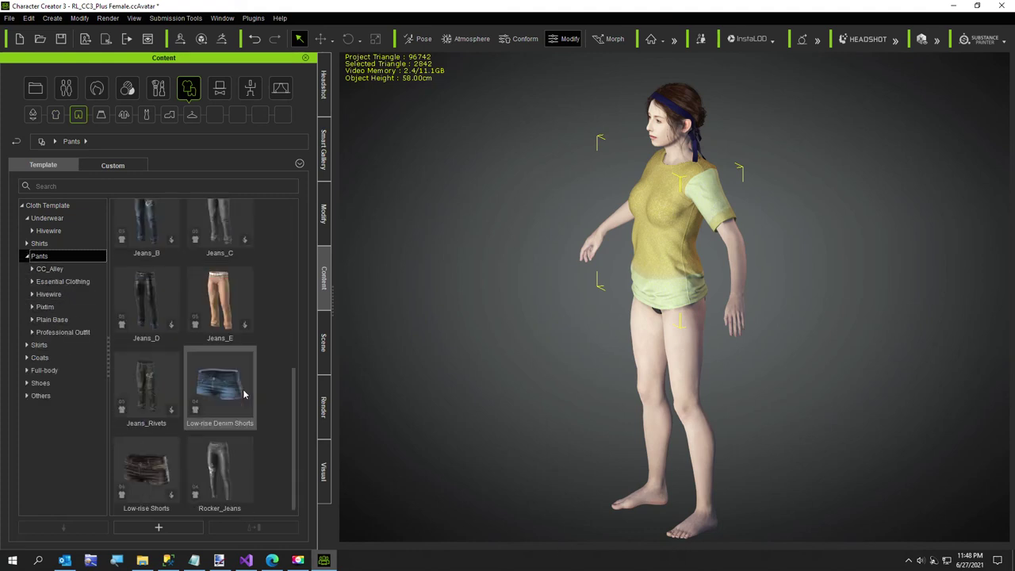
double_click(225, 392)
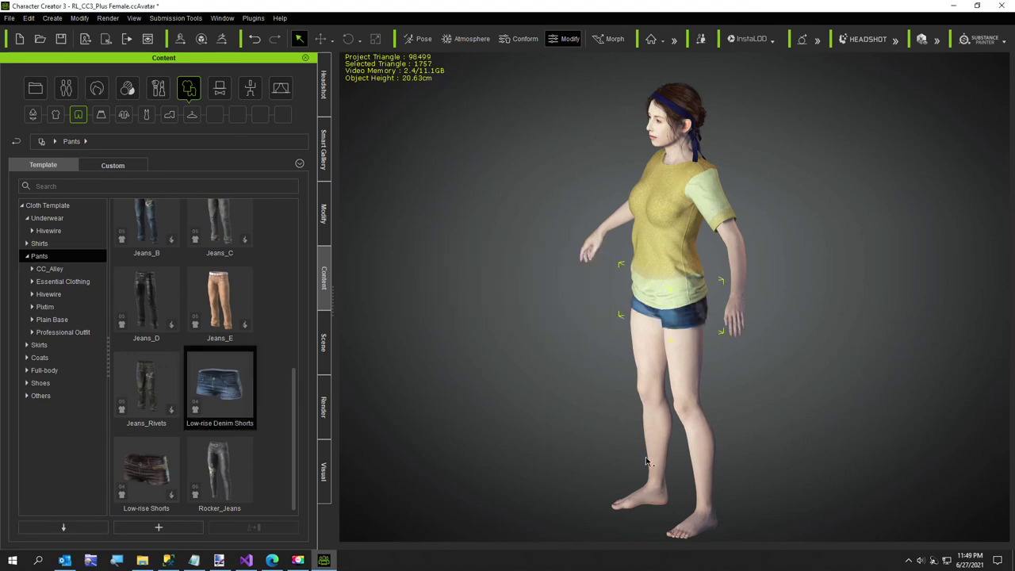
right_click_drag(648, 462, 853, 478)
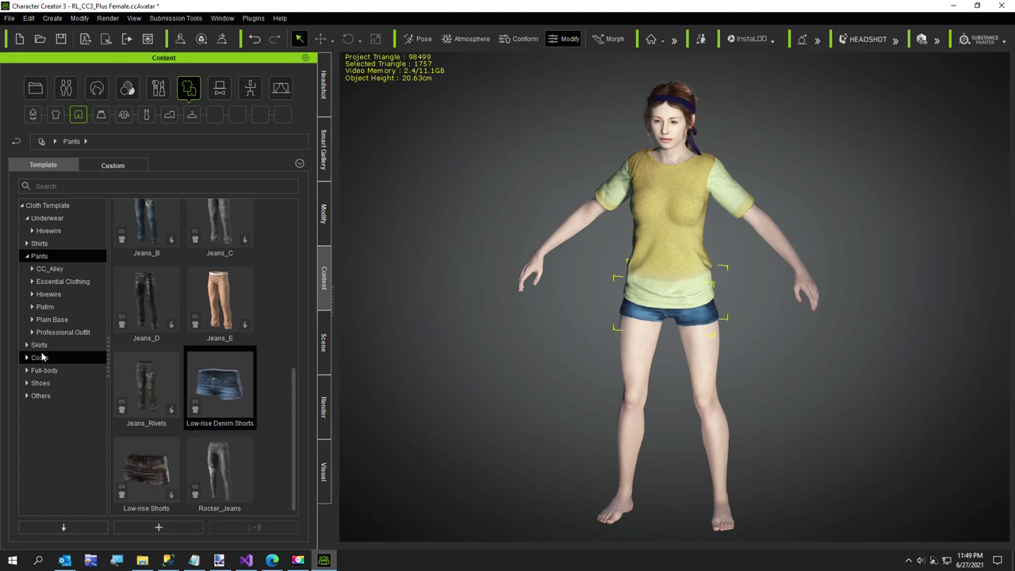
Step: Dress the character's feet in Men's Flip Flop from the custom Shoes collection
left_click(169, 115)
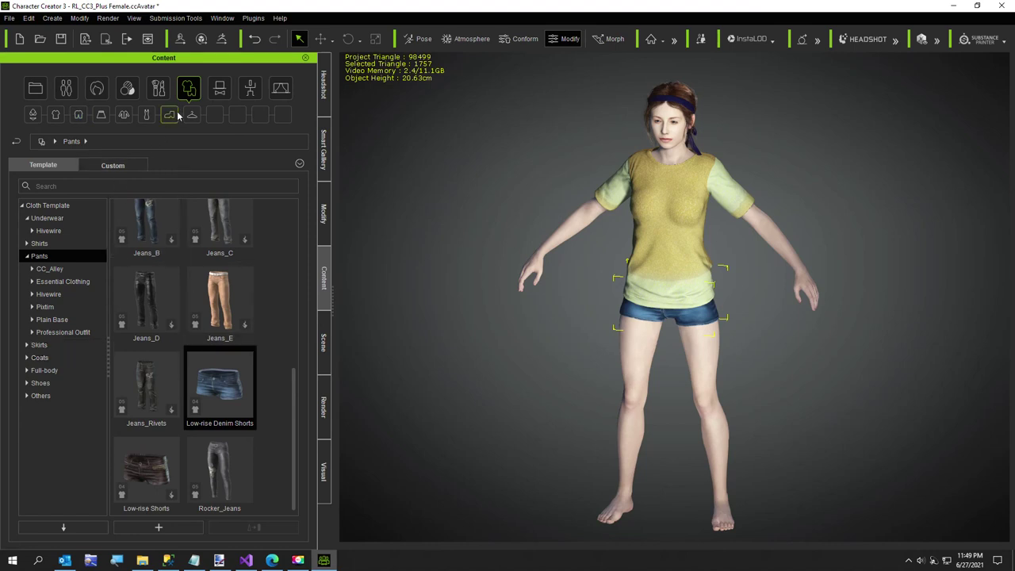
left_click(112, 165)
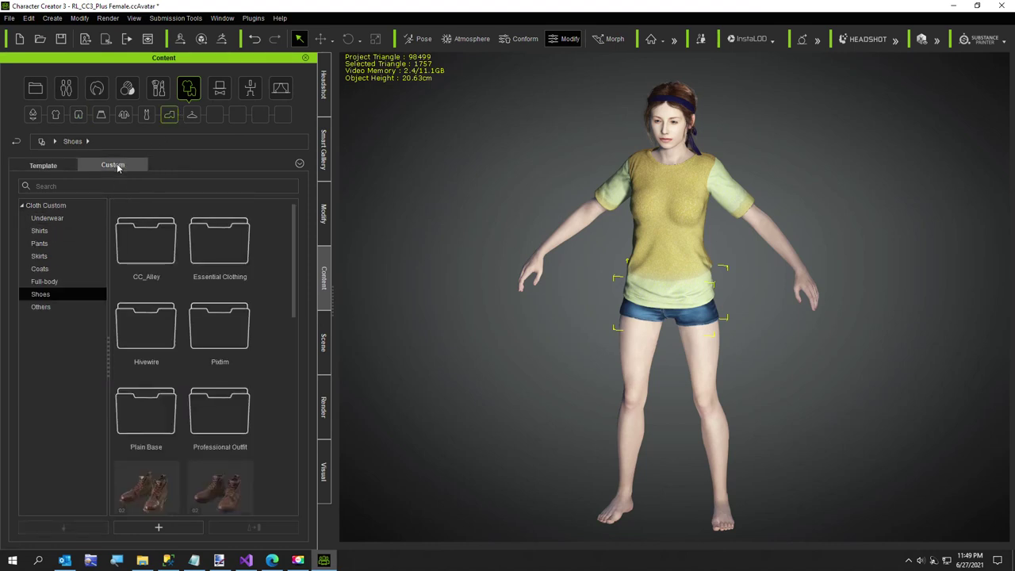
left_click_drag(291, 298, 291, 448)
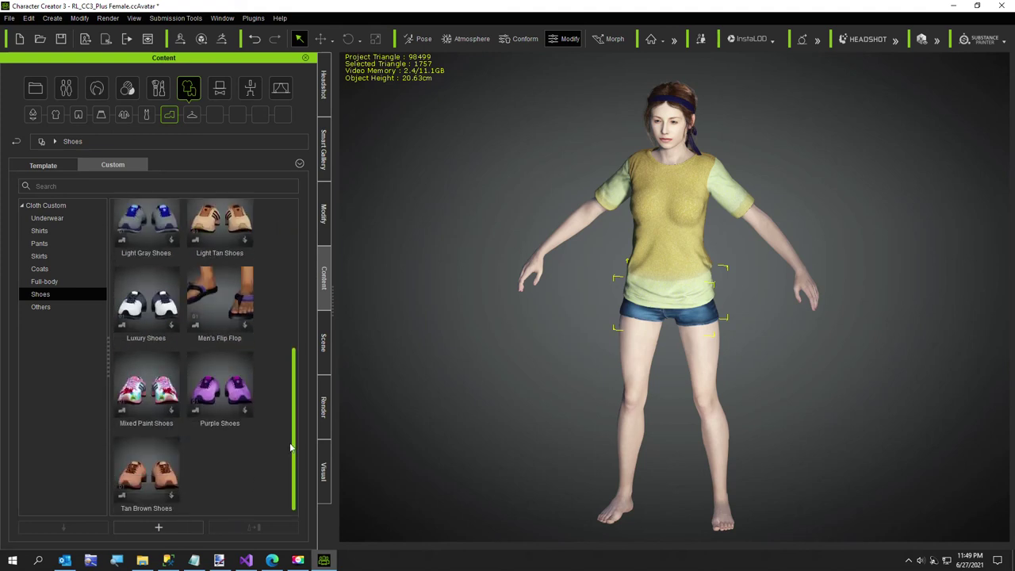
double_click(218, 320)
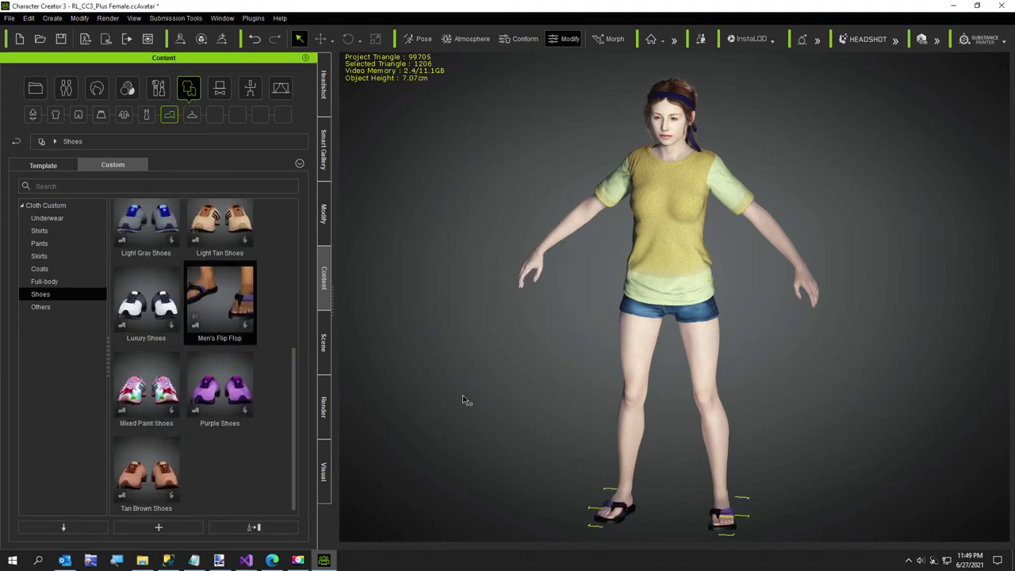
right_click_drag(500, 433, 426, 447)
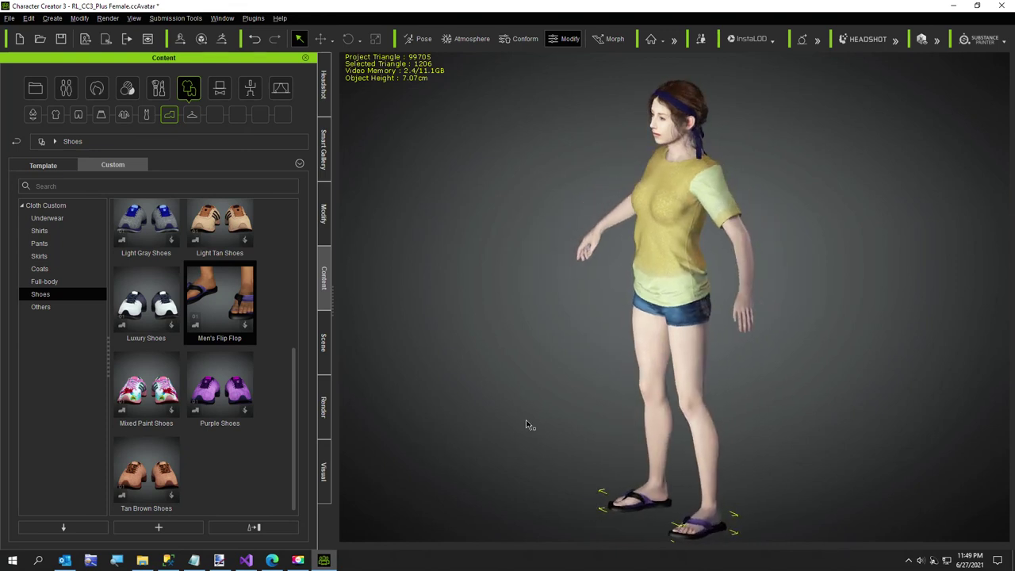
middle_click_drag(528, 421, 500, 336)
right_click_drag(500, 336, 676, 460)
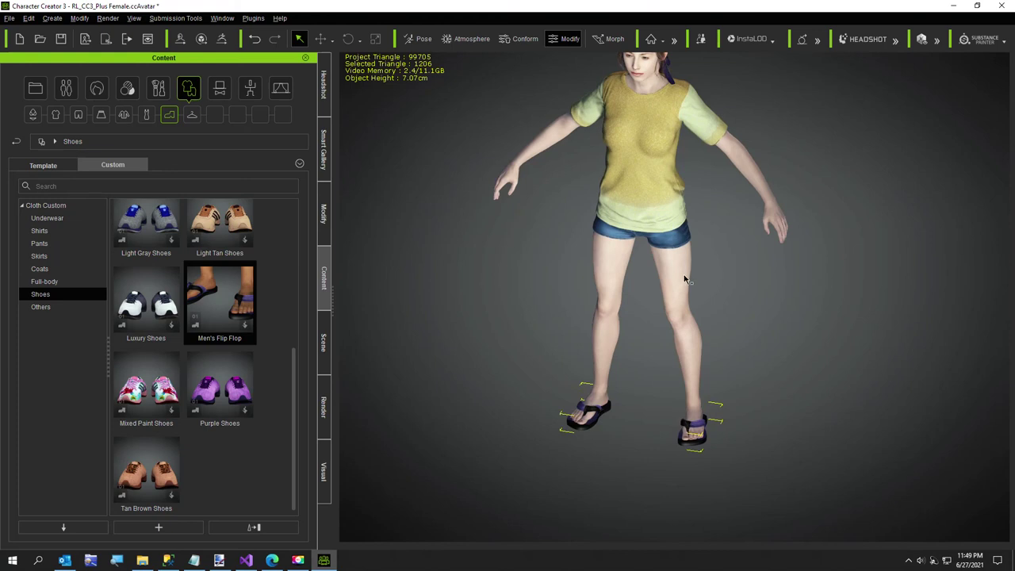
right_click_drag(641, 324, 664, 297)
scroll(658, 315, "up", 5)
middle_click_drag(664, 297, 652, 337)
scroll(643, 341, "up", 4)
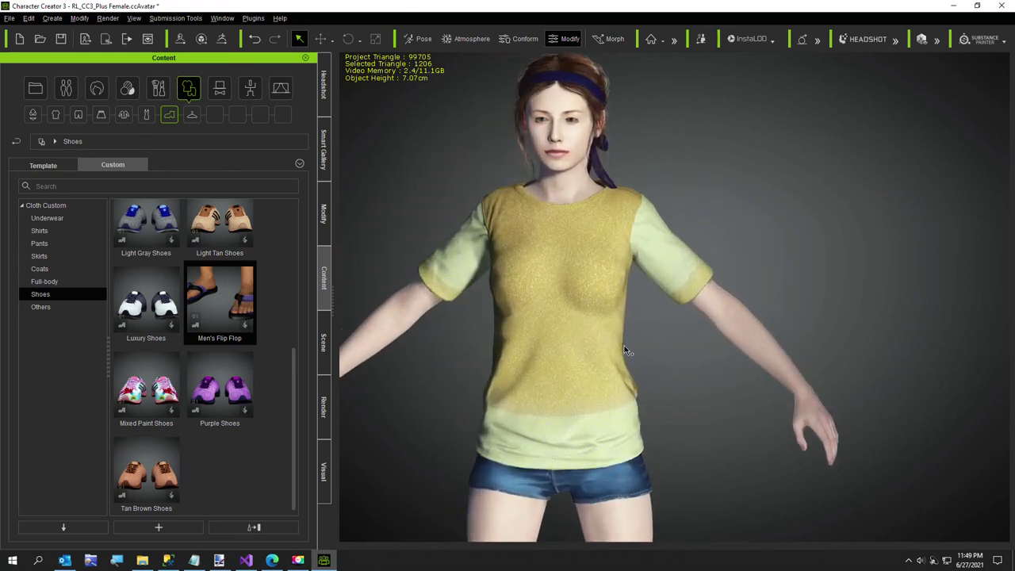
right_click_drag(627, 351, 693, 356)
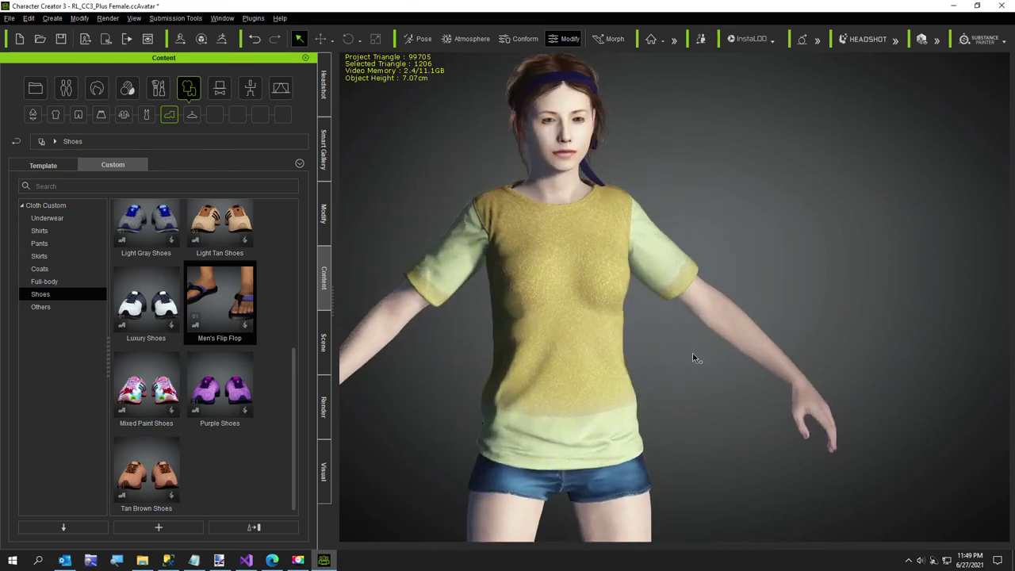
right_click_drag(559, 326, 759, 316)
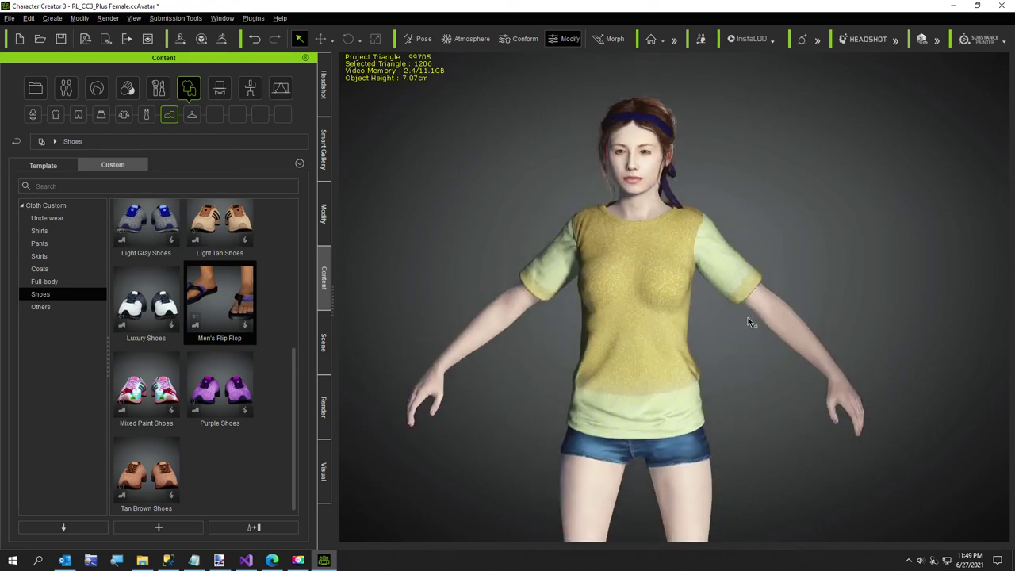
scroll(662, 333, "down", 2)
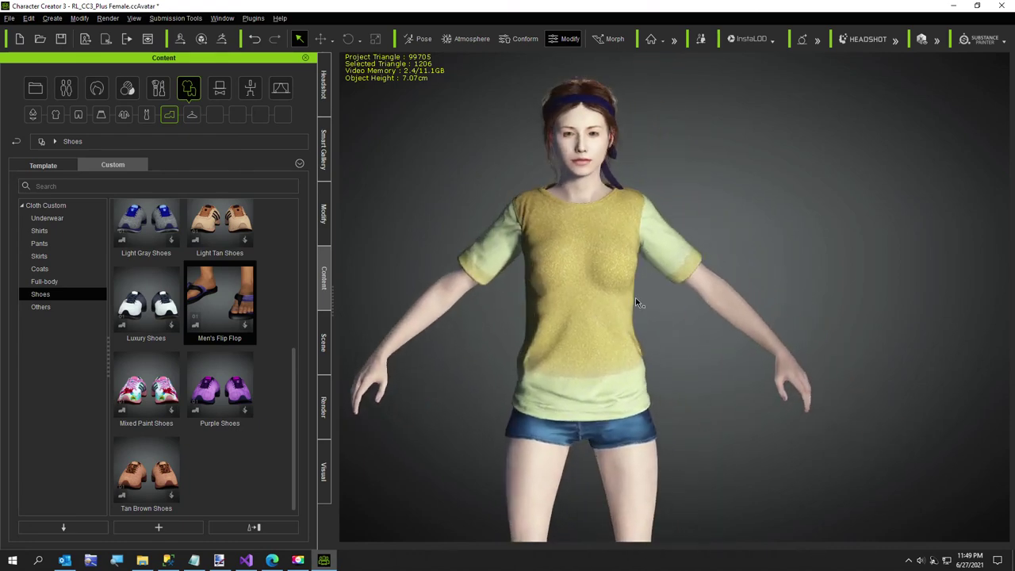
scroll(601, 389, "up", 5)
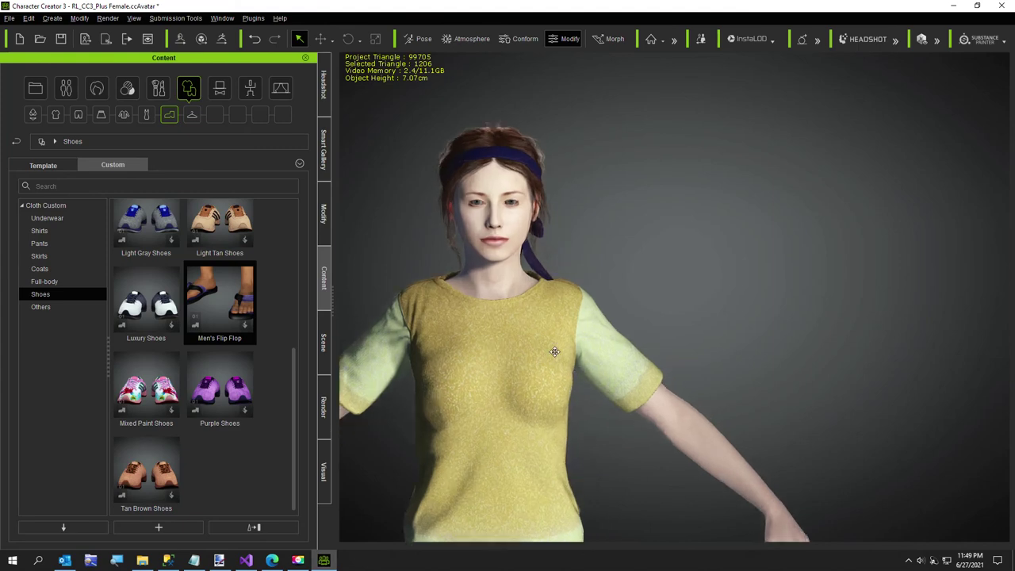
scroll(555, 352, "up", 3)
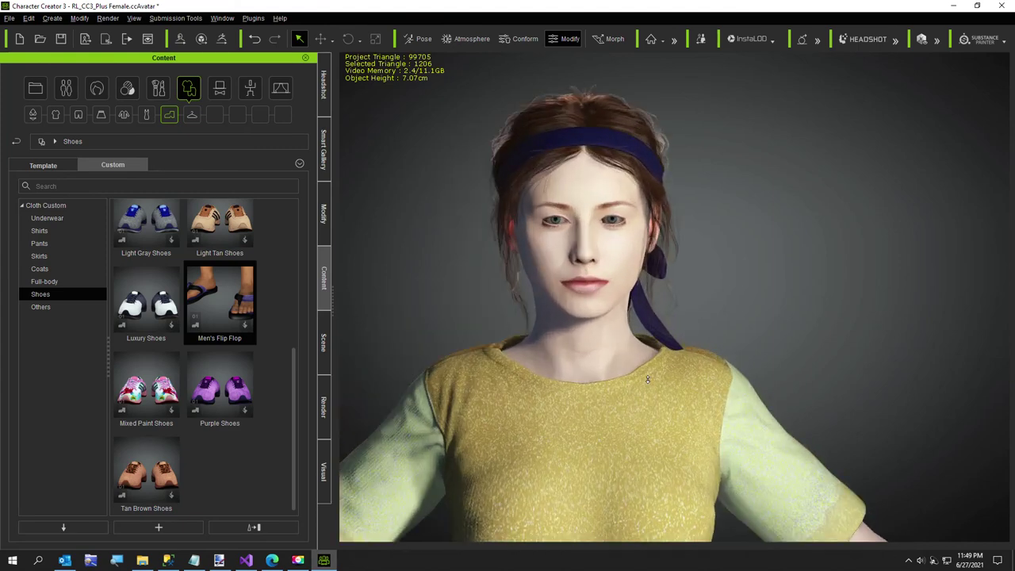
scroll(647, 380, "up", 2)
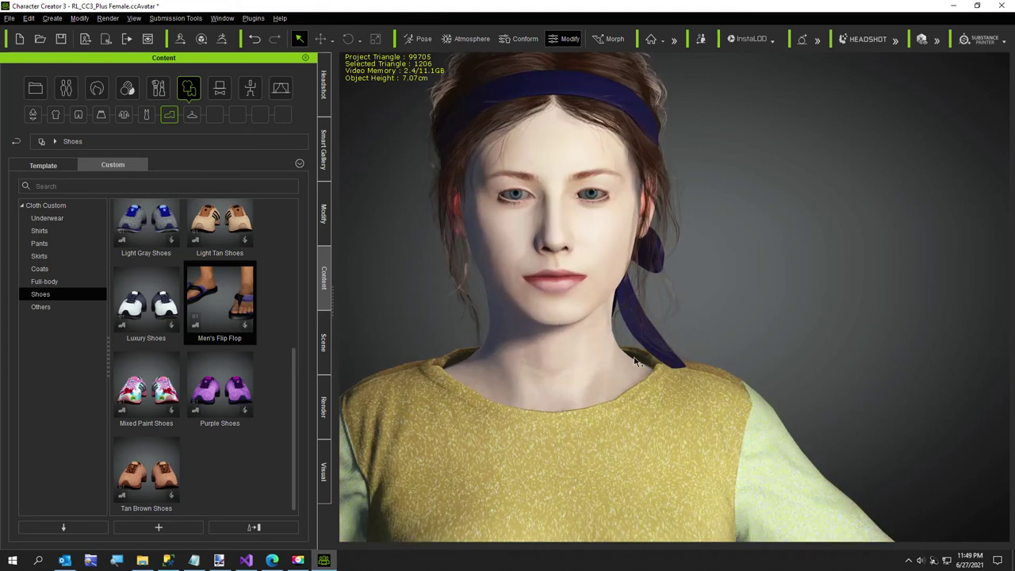
scroll(638, 362, "down", 1)
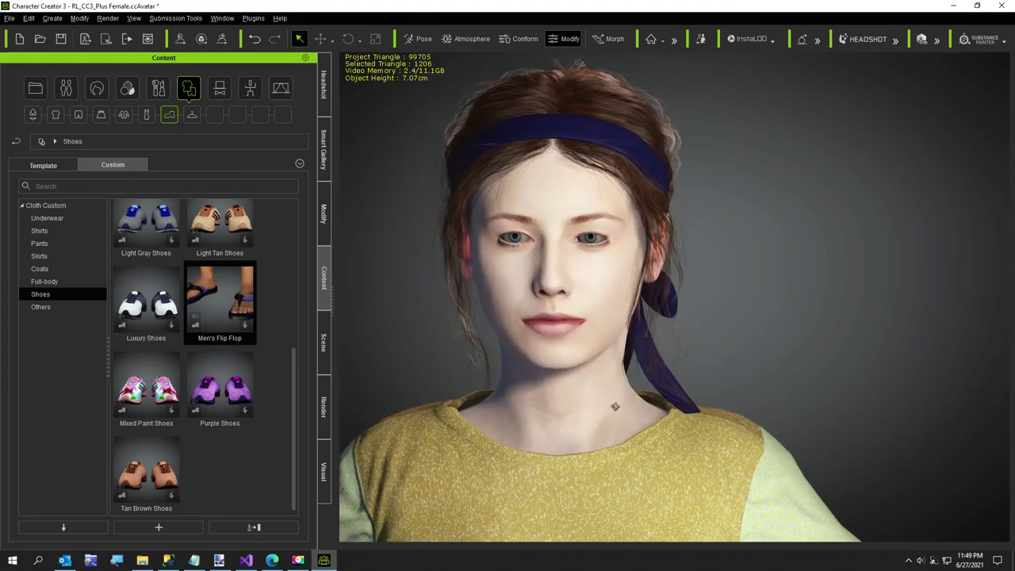
scroll(569, 379, "up", 2)
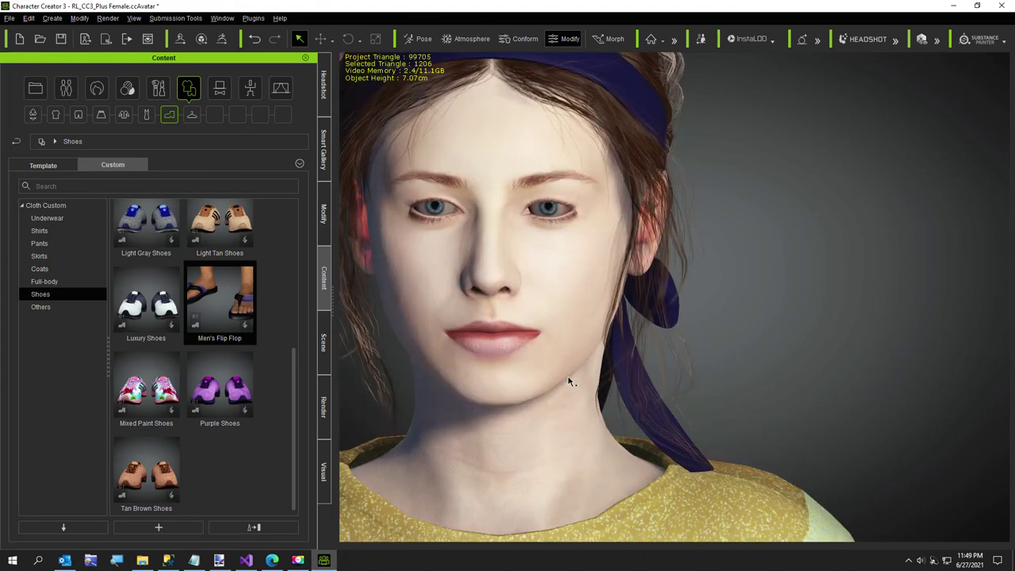
middle_click_drag(629, 379, 635, 381)
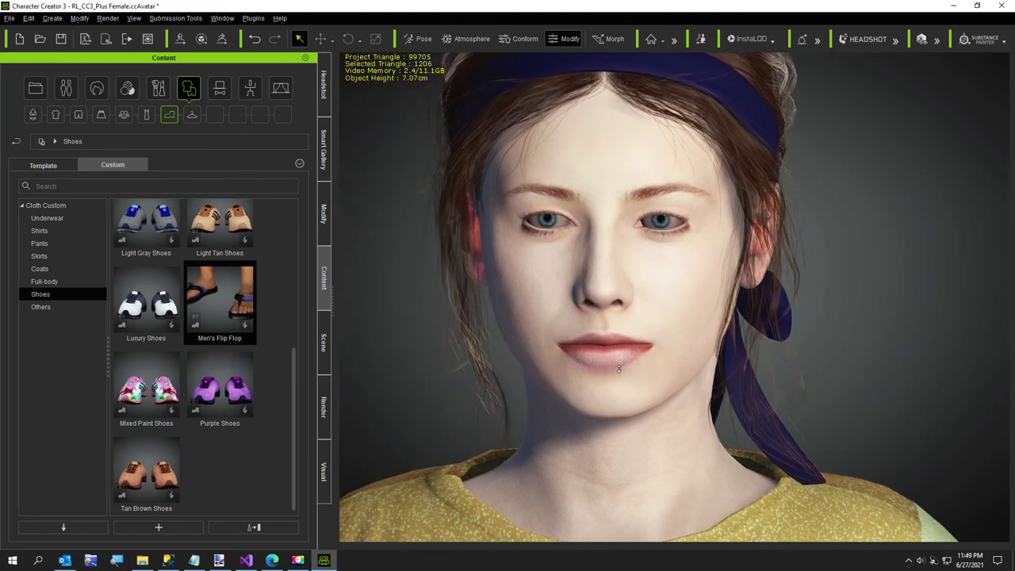
scroll(619, 368, "down", 3)
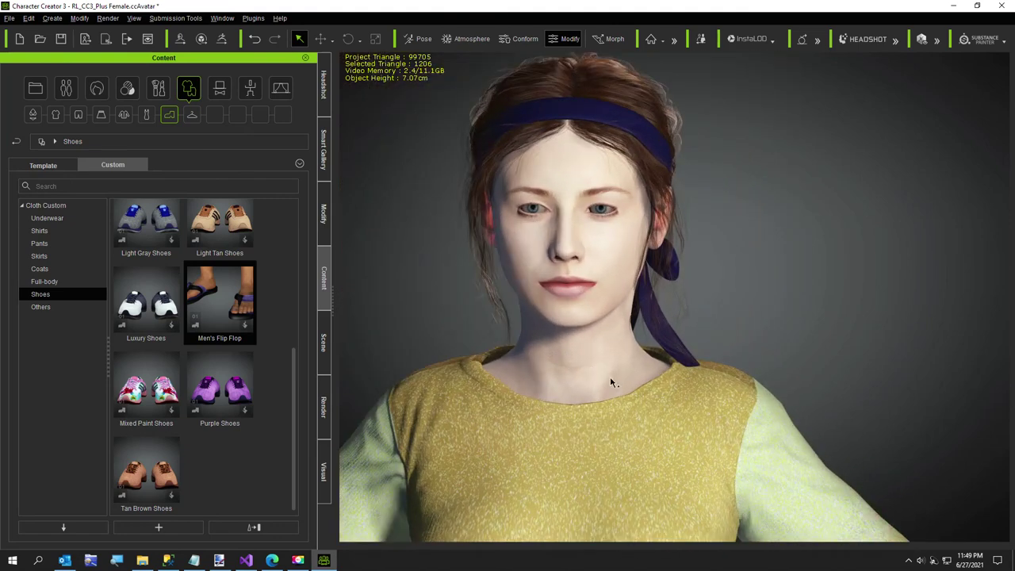
right_click_drag(611, 383, 618, 392)
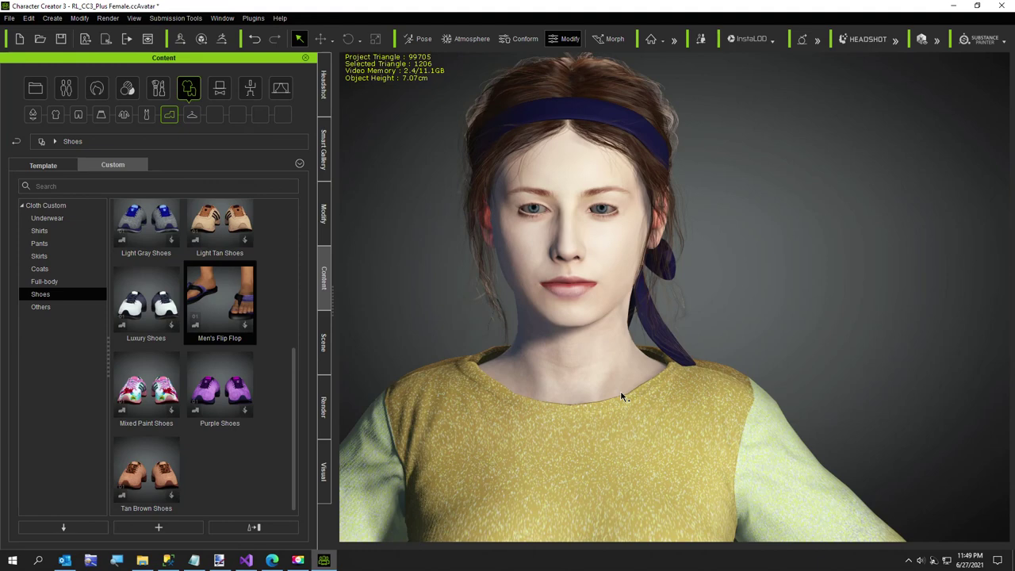